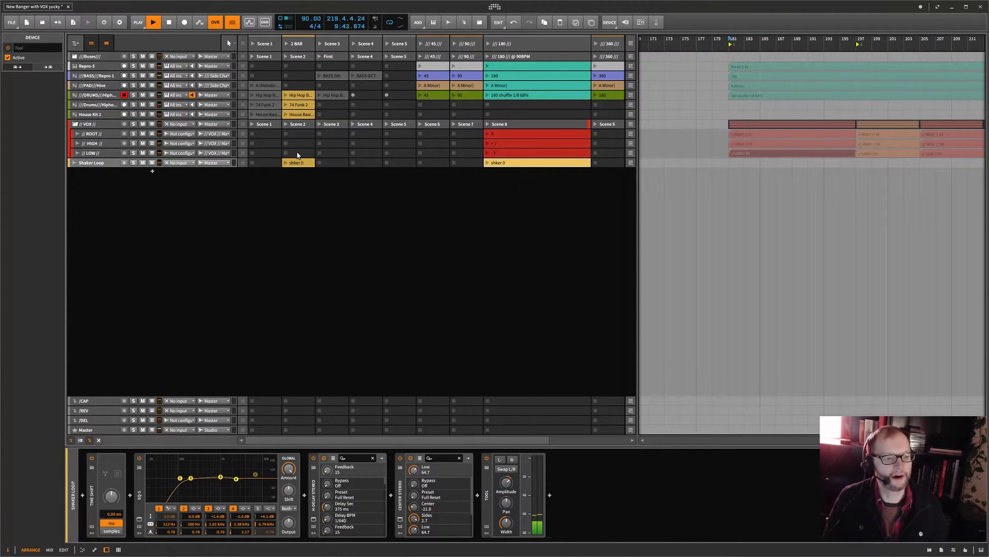
# Open the Shaker Loop track's Center Stereo plug-in window and play the track's 2 BAR clip soloed
pyautogui.click(400, 519)
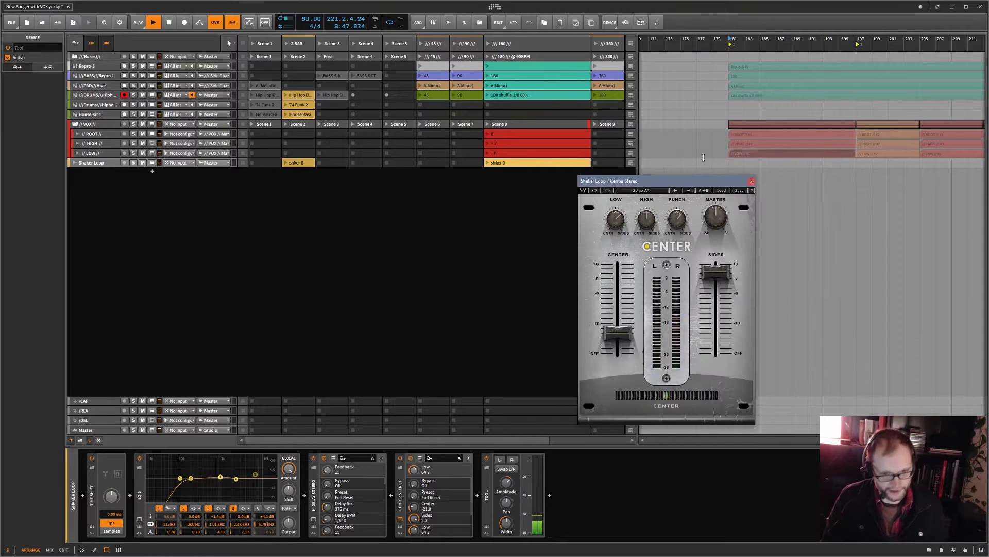
pyautogui.moveTo(683, 189); pyautogui.dragTo(541, 188)
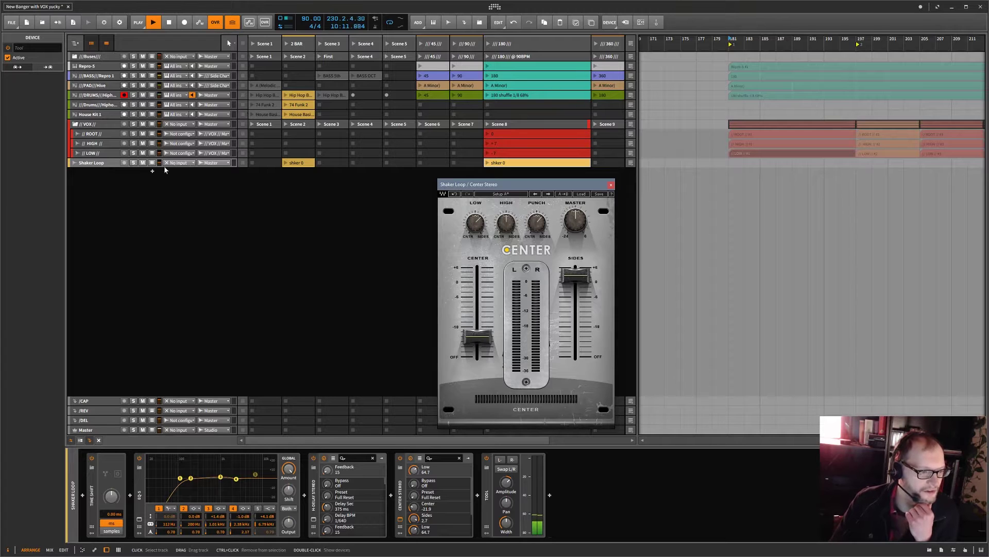
pyautogui.click(133, 163)
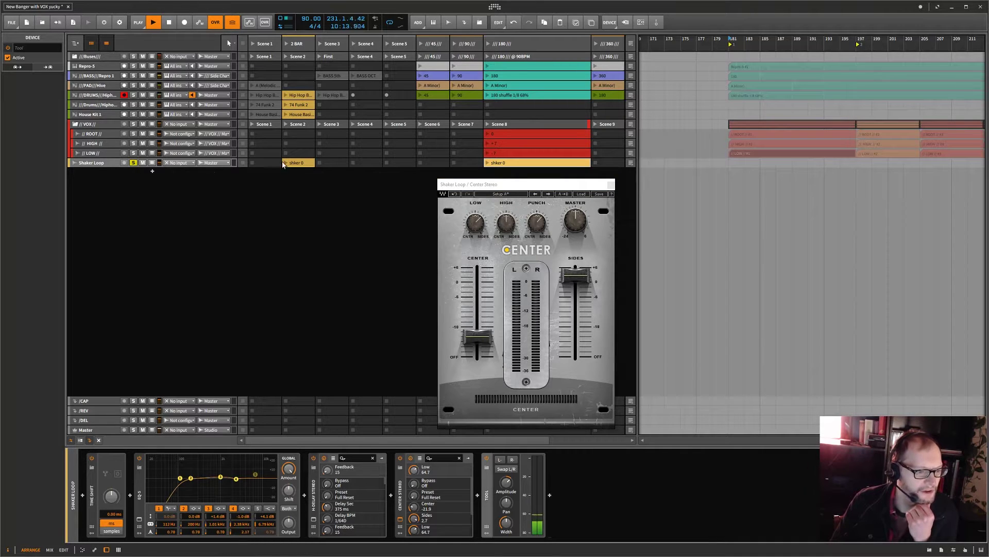
pyautogui.click(286, 163)
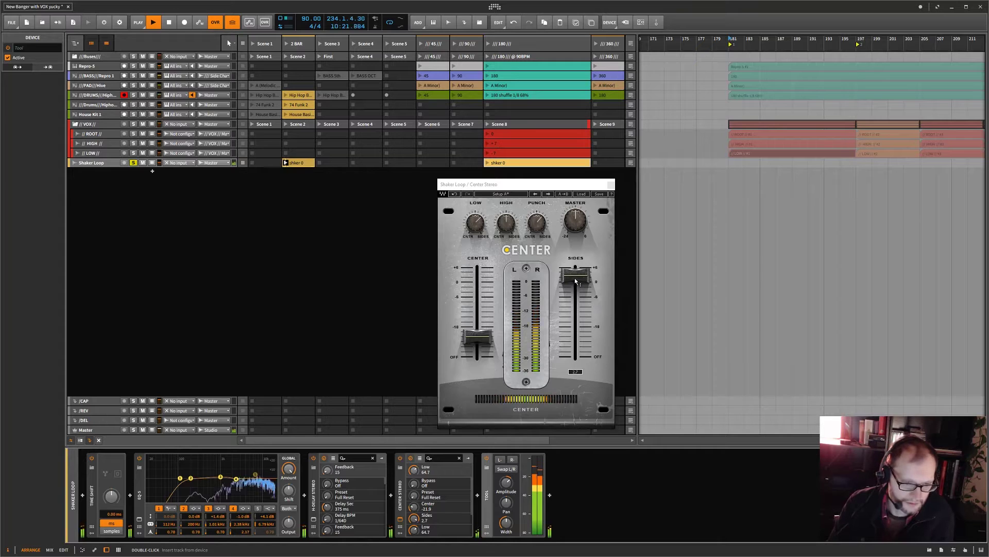
# Compare raised and lowered Center levels on the shaker, ending with Center at -25.0 and Sides at 1.5, and stop playback
pyautogui.moveTo(482, 336); pyautogui.dragTo(480, 276)
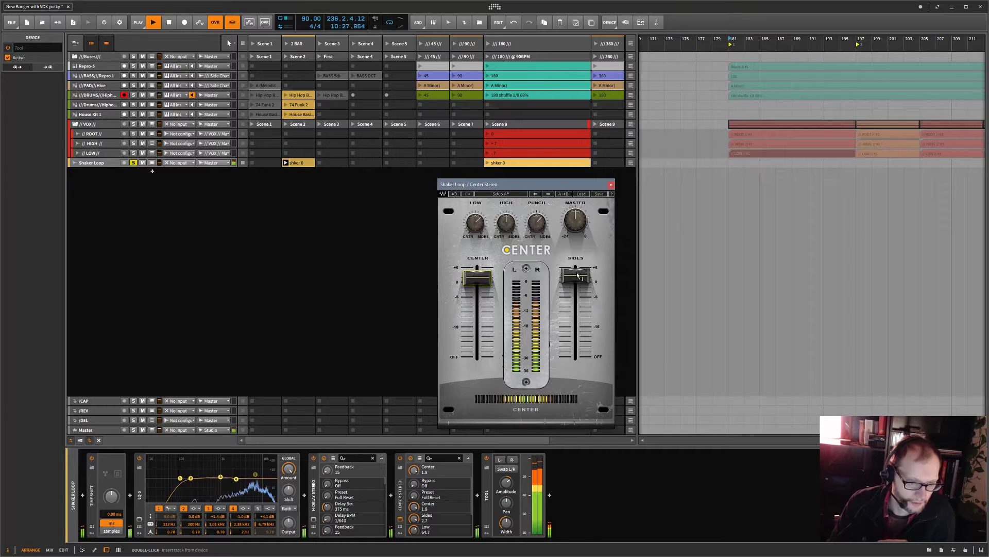
pyautogui.moveTo(577, 276)
pyautogui.mouseDown()
pyautogui.moveTo(578, 357)
pyautogui.moveTo(577, 283)
pyautogui.mouseUp()
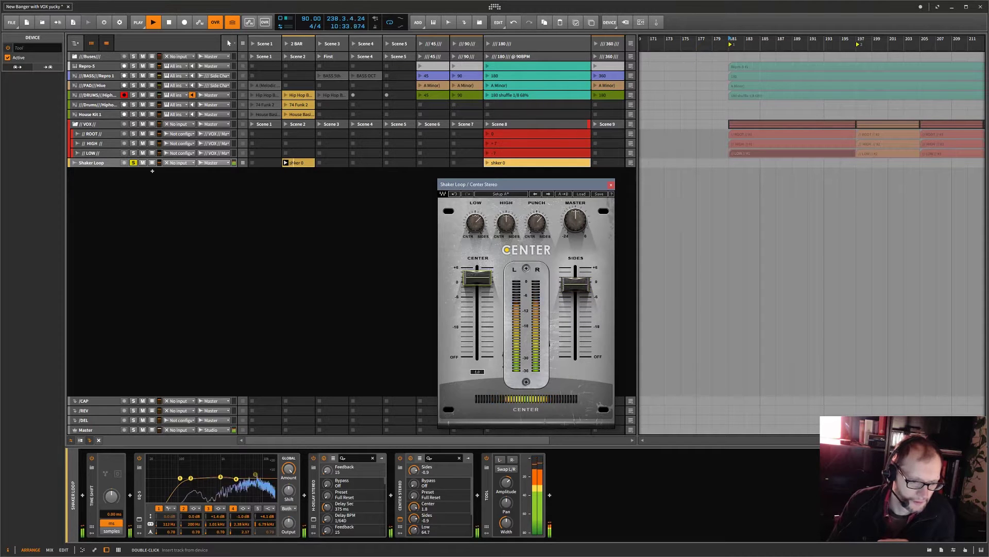
pyautogui.moveTo(477, 278); pyautogui.dragTo(477, 344)
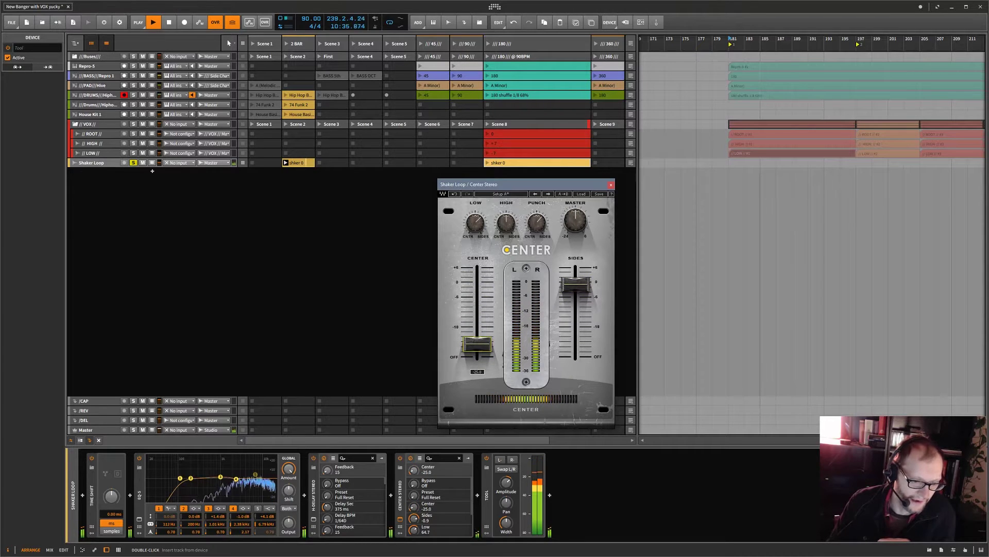
pyautogui.moveTo(576, 282); pyautogui.dragTo(576, 279)
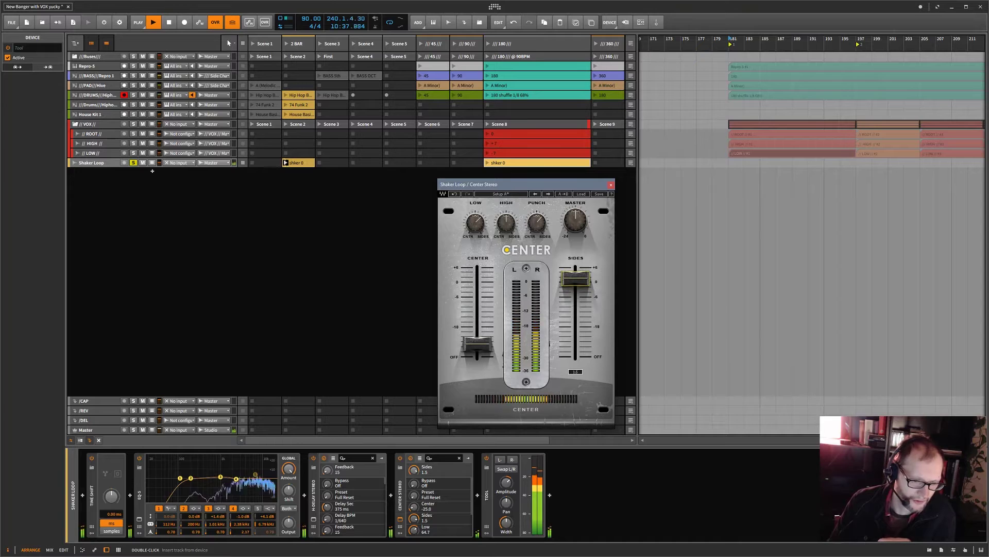
pyautogui.press('space')
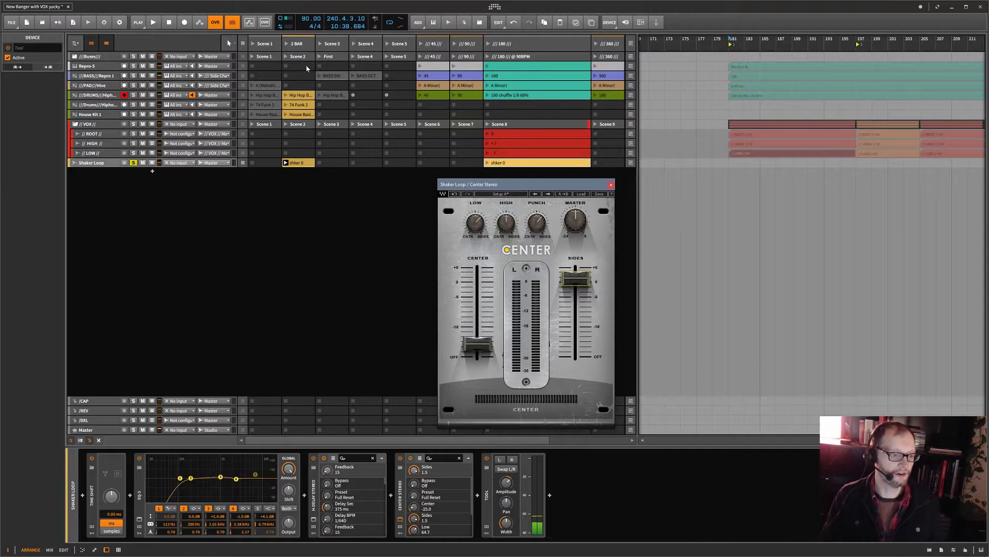
# Play the 2 BAR scene and compare the shaker with Center Stereo bypassed and enabled
pyautogui.click(287, 45)
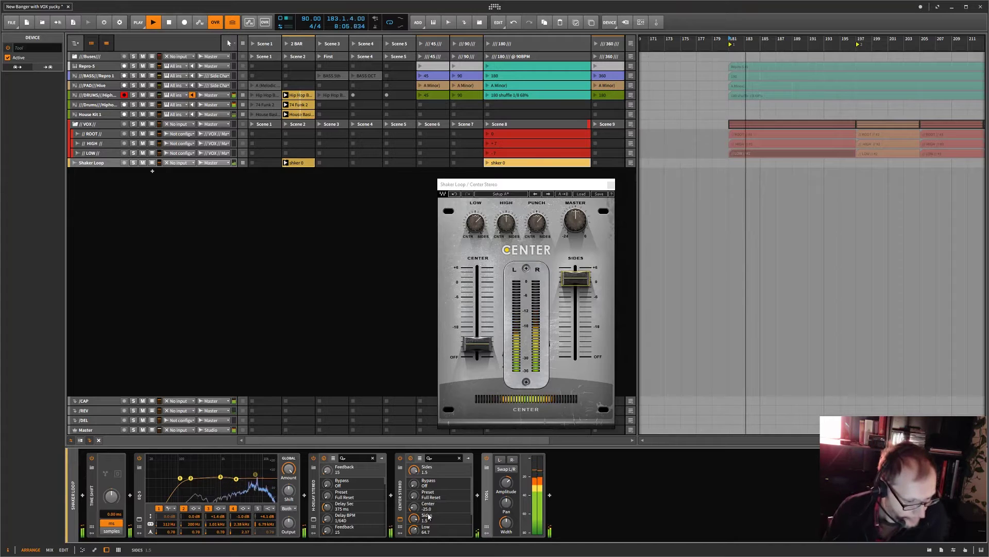
pyautogui.click(400, 458)
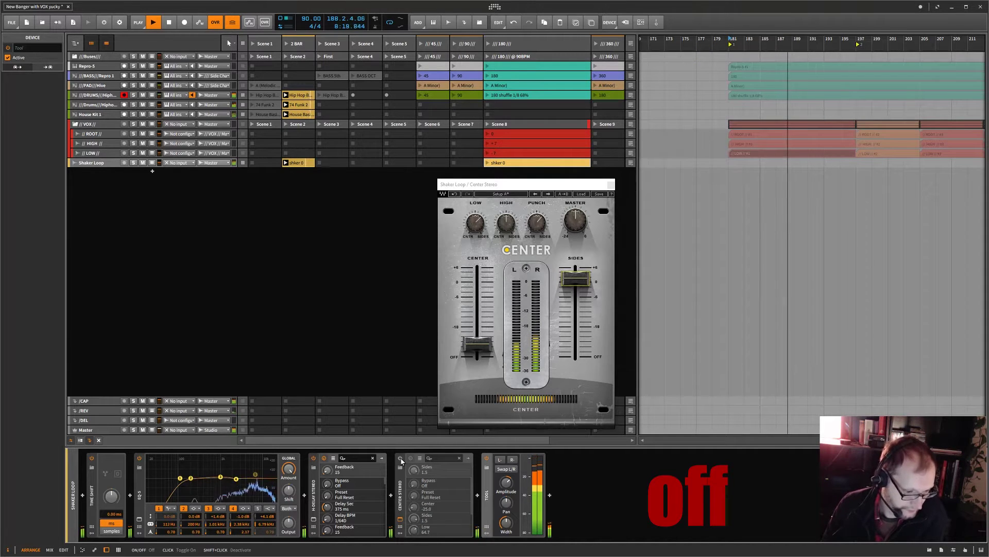
pyautogui.click(401, 459)
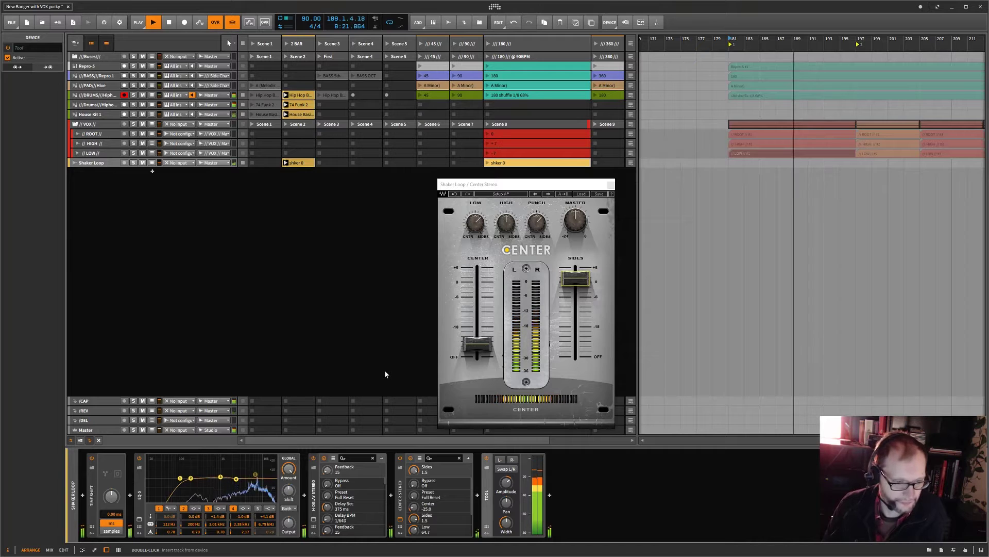
pyautogui.moveTo(511, 488); pyautogui.dragTo(511, 486)
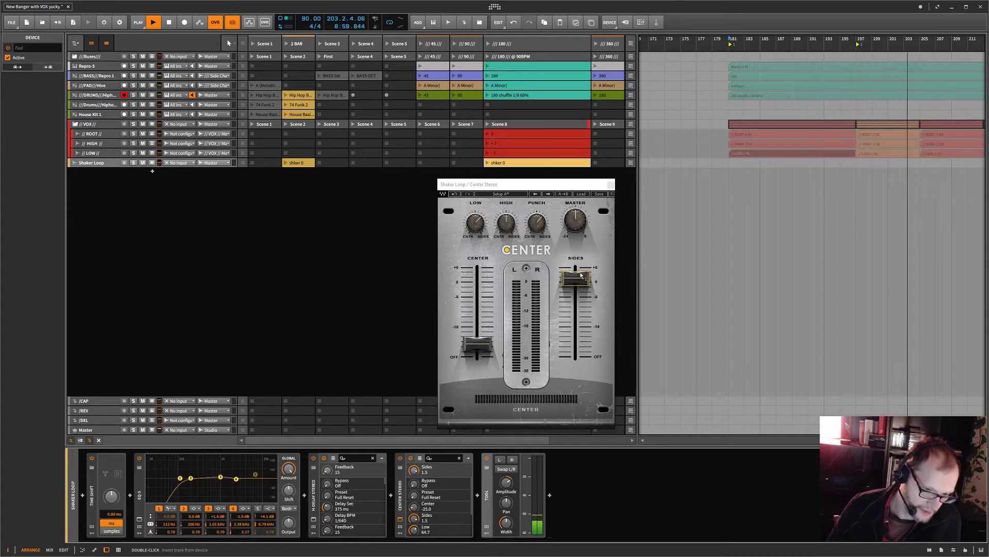
pyautogui.moveTo(576, 297)
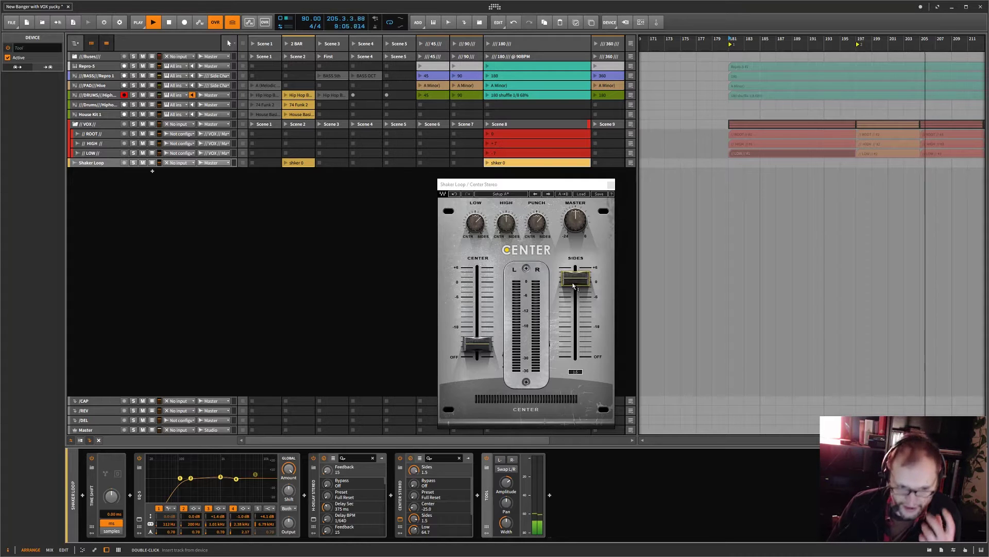
# Play the /// 180 /// scene and show its Repro-5 clip's notes, closing the Center Stereo window
pyautogui.click(490, 44)
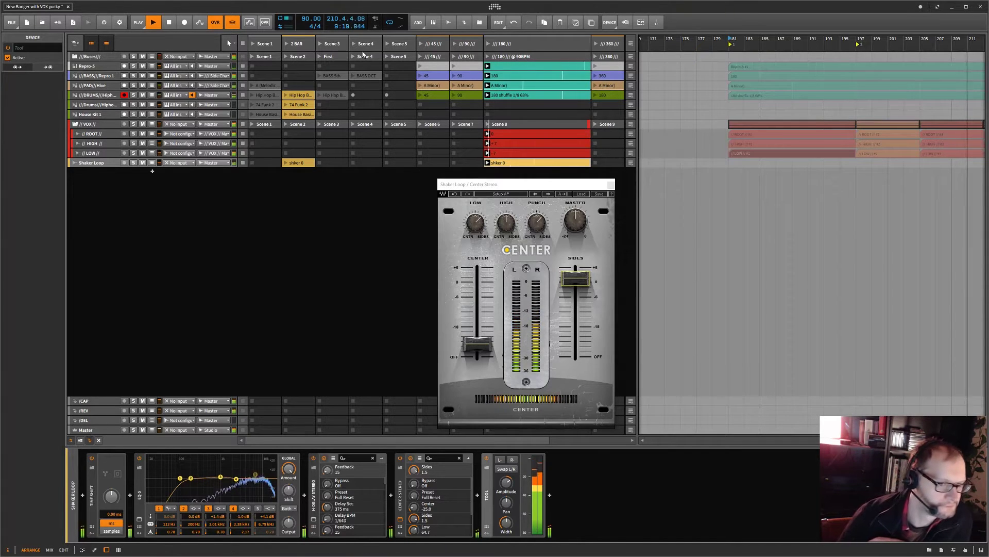
pyautogui.doubleClick(508, 65)
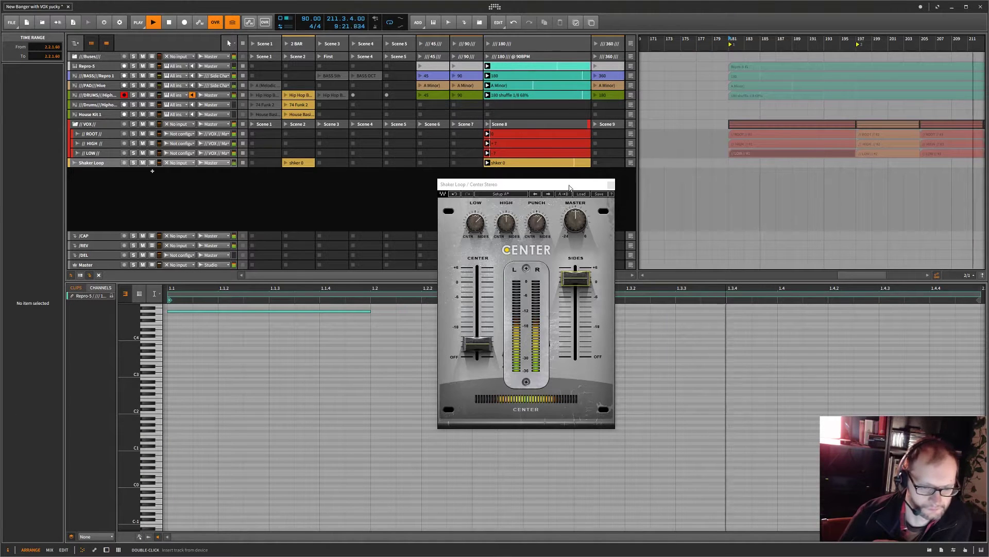
pyautogui.click(610, 184)
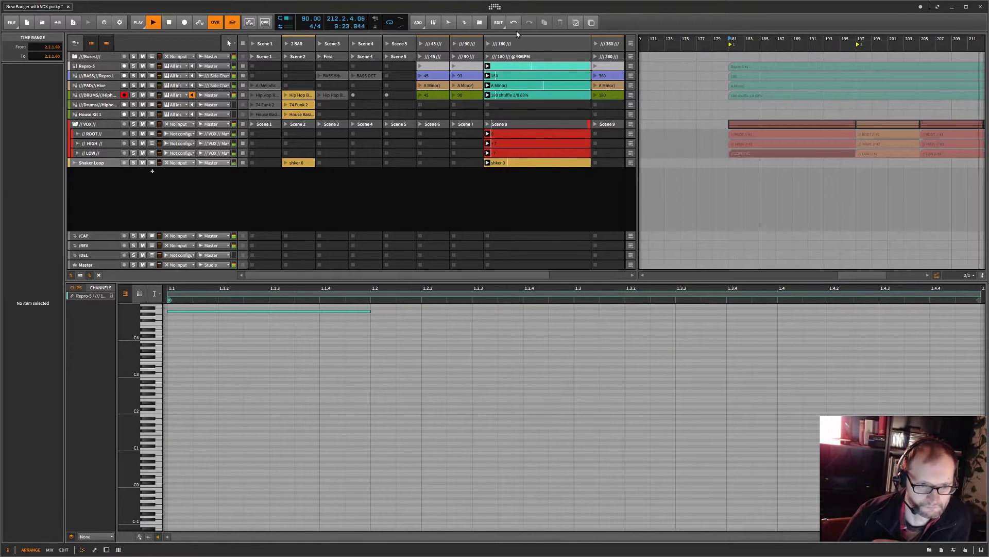
pyautogui.scroll(3, 509, 363)
pyautogui.scroll(4, 509, 362)
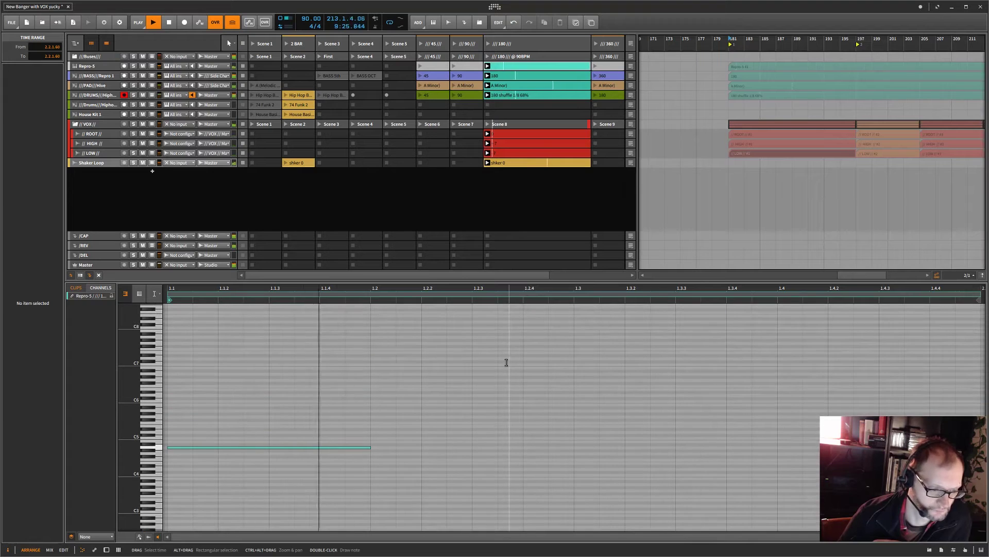
# Examine the /// 180 /// scene's bass, pad, drum and three VOX clips in the detail editor, and stop playback
pyautogui.click(509, 77)
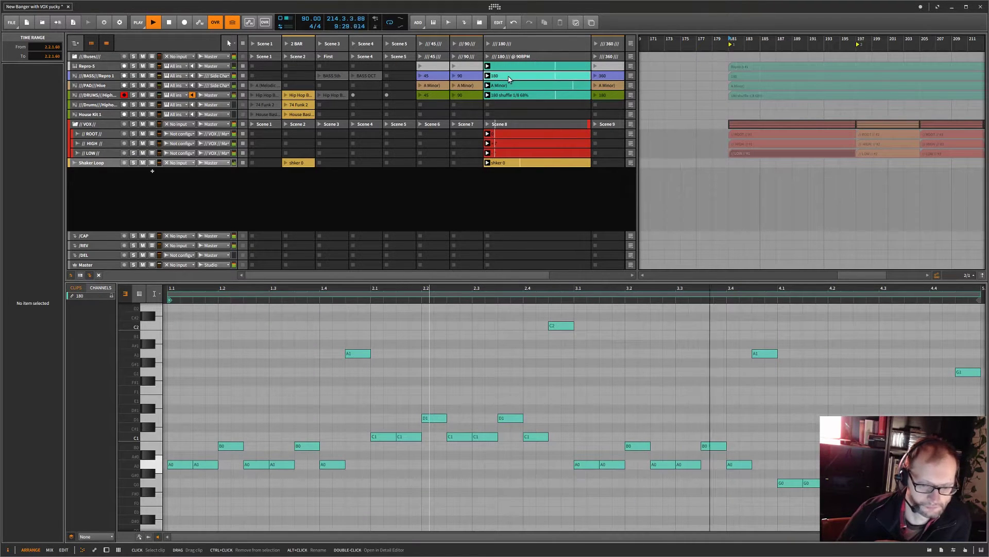
pyautogui.click(509, 86)
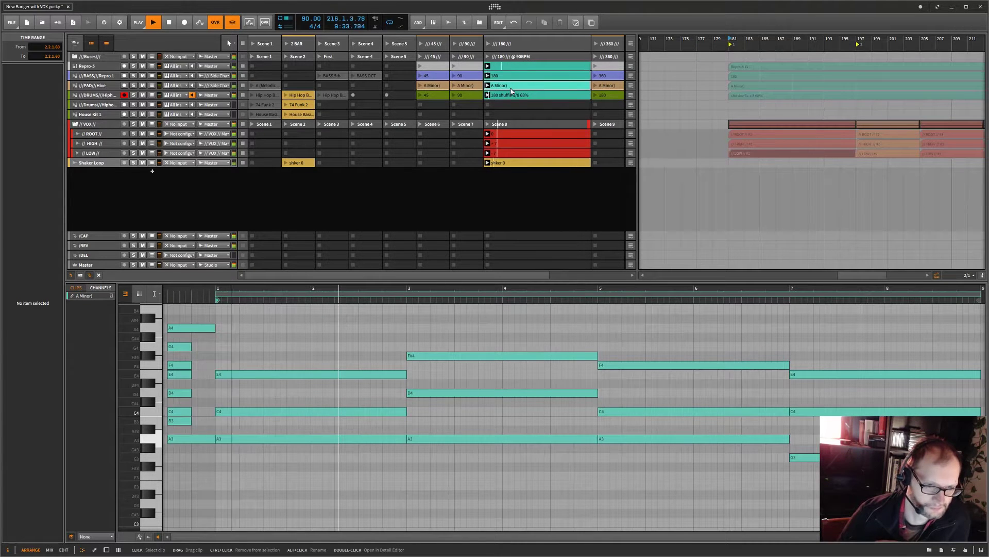
pyautogui.click(516, 96)
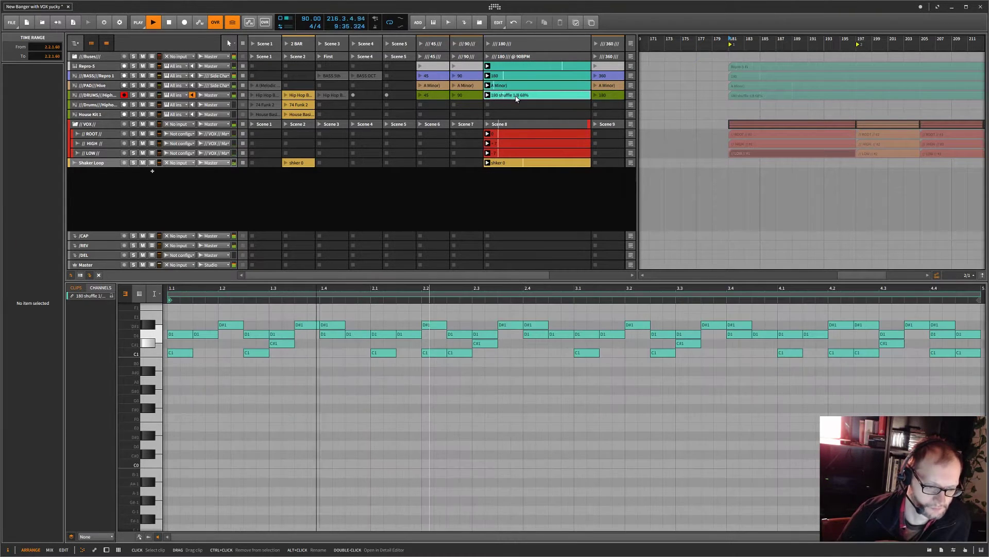
pyautogui.click(527, 134)
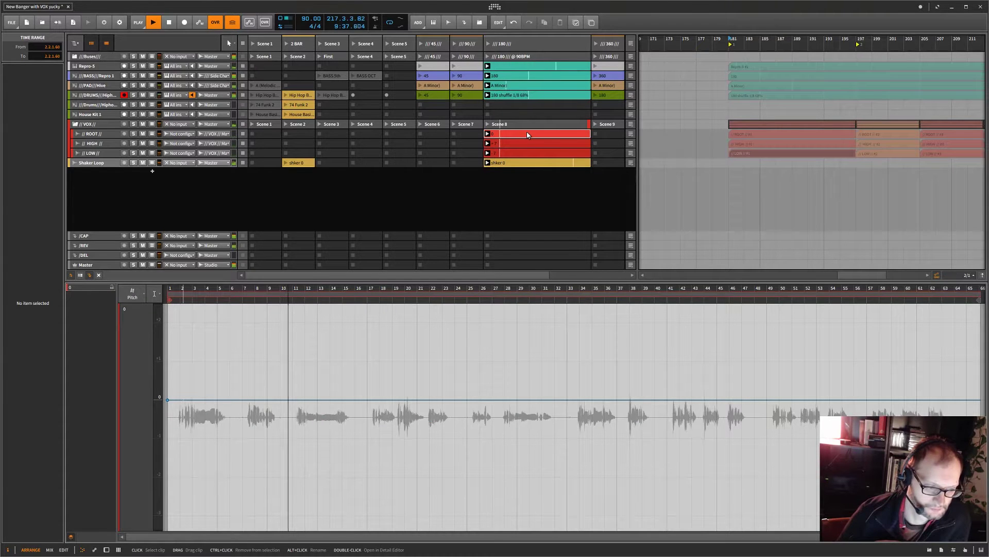
pyautogui.click(532, 145)
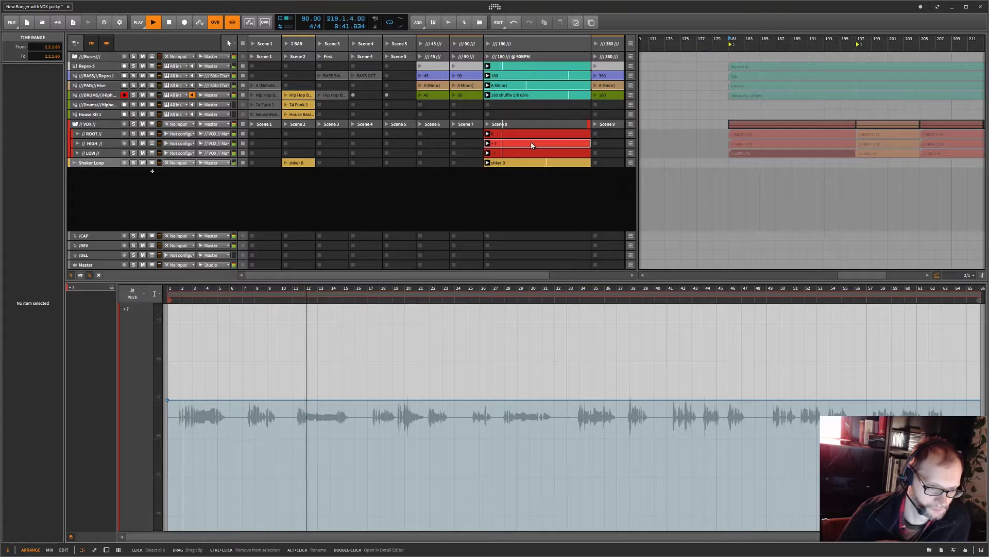
pyautogui.click(533, 153)
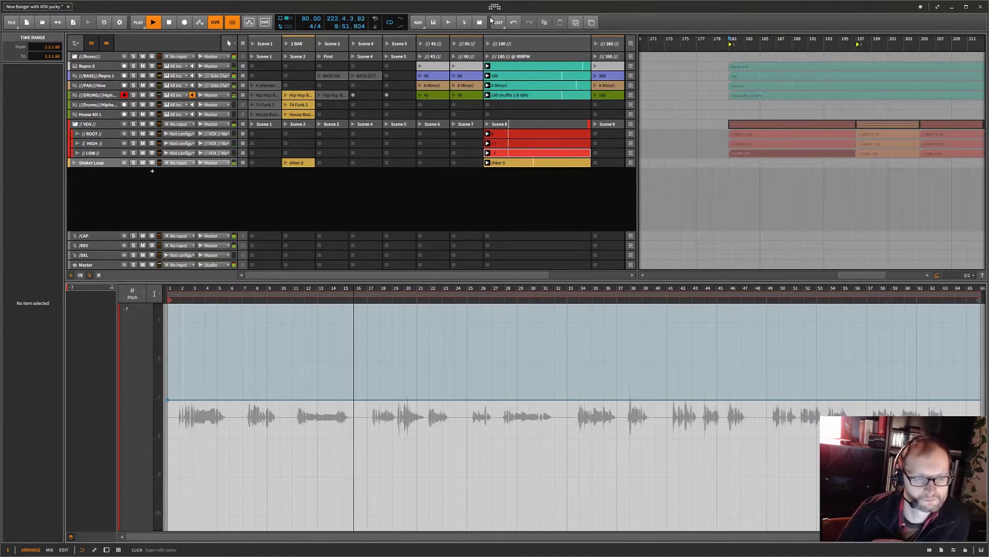
pyautogui.click(168, 24)
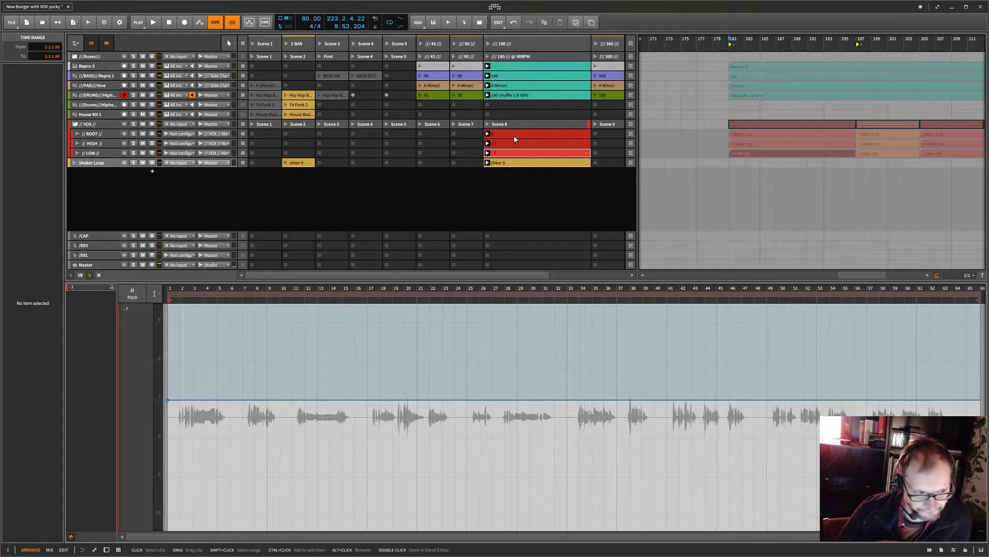
# Enlarge the track rows to show clip contents and slightly adjust the clip launcher and detail editor sizes
pyautogui.click(80, 276)
pyautogui.moveTo(319, 284)
pyautogui.mouseDown()
pyautogui.moveTo(318, 373)
pyautogui.moveTo(321, 281)
pyautogui.mouseUp()
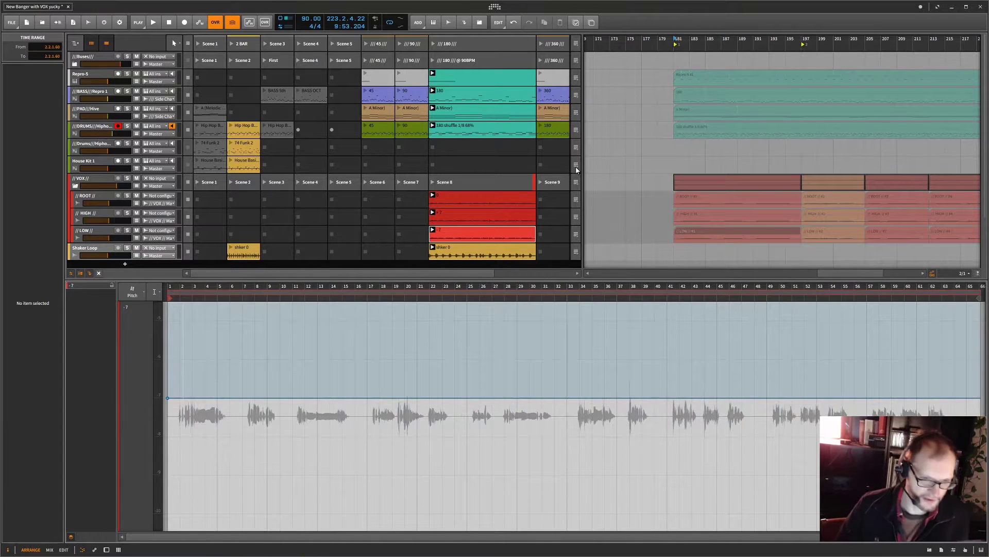
pyautogui.moveTo(586, 170); pyautogui.dragTo(584, 177)
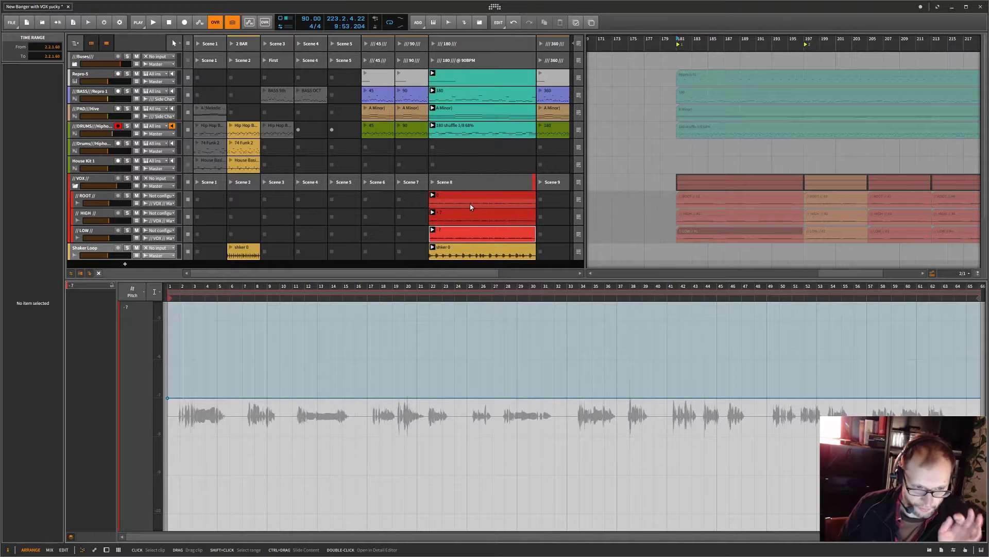
# Show the VOX group's devices and expand the nested chain inside the FX Layer's Hi Chain
pyautogui.click(89, 179)
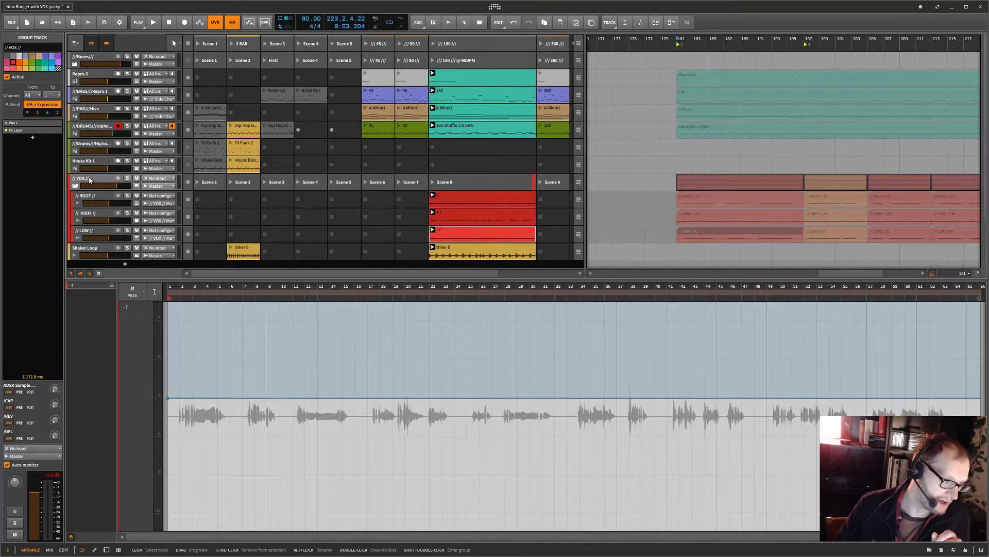
pyautogui.doubleClick(90, 179)
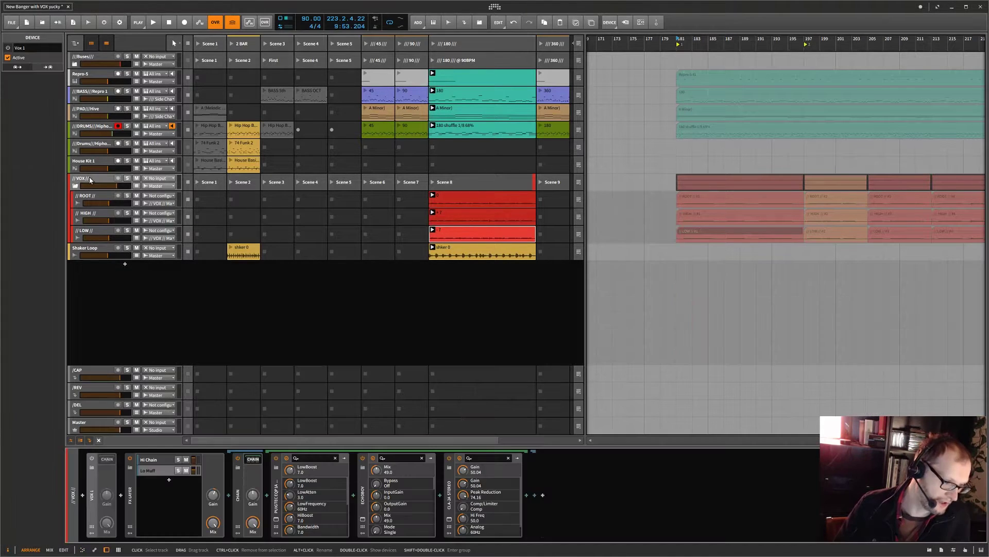
pyautogui.click(150, 463)
pyautogui.click(253, 458)
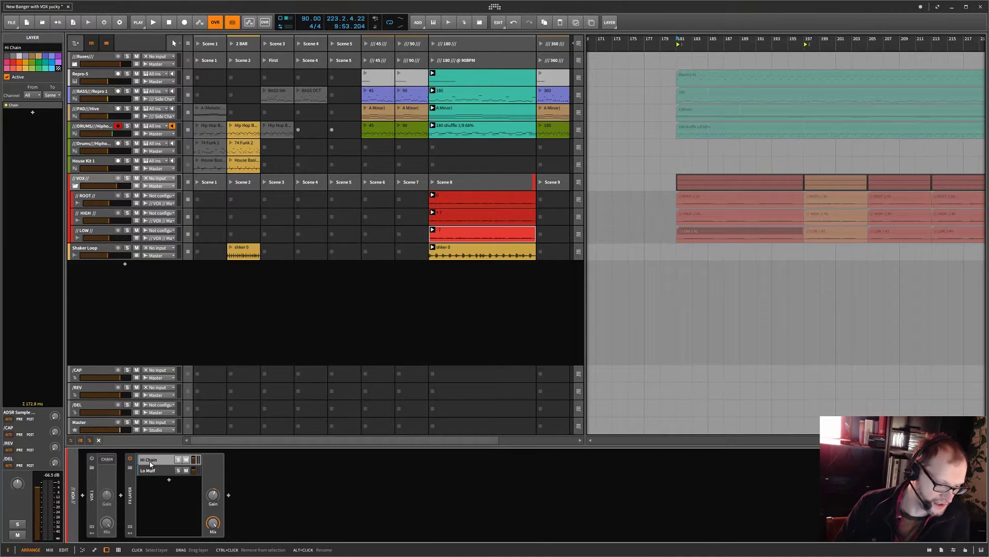
pyautogui.click(253, 459)
pyautogui.click(253, 459)
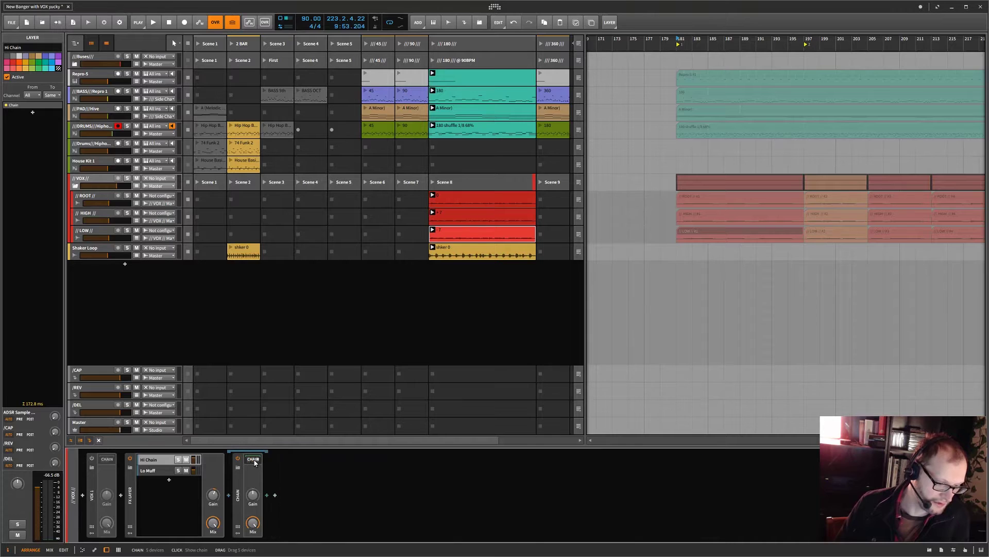
pyautogui.click(253, 459)
# Open the Hi Chain's UltraPitch, PS22 X-Split, CLA-2A, RS56 and RVerb plug-in windows for inspection
pyautogui.click(278, 521)
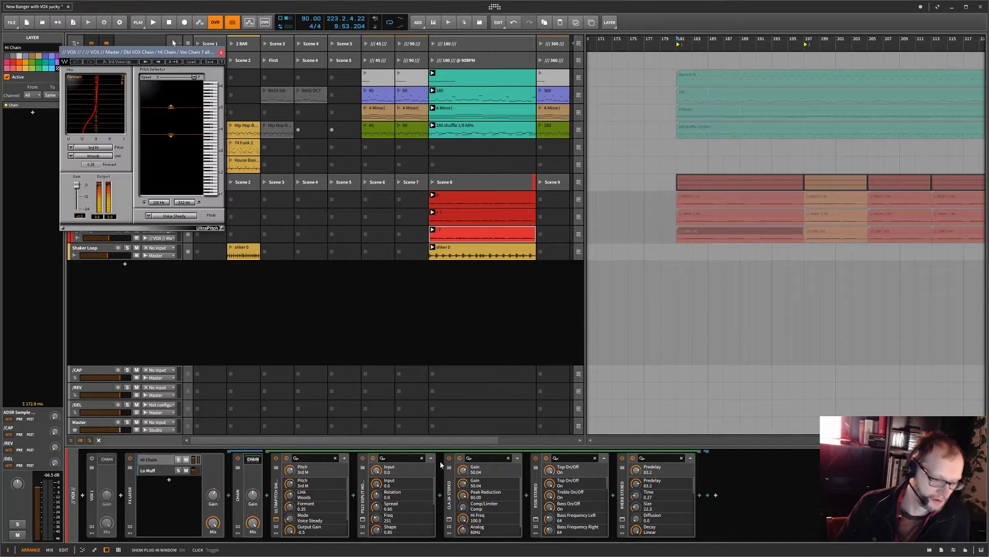
pyautogui.click(363, 520)
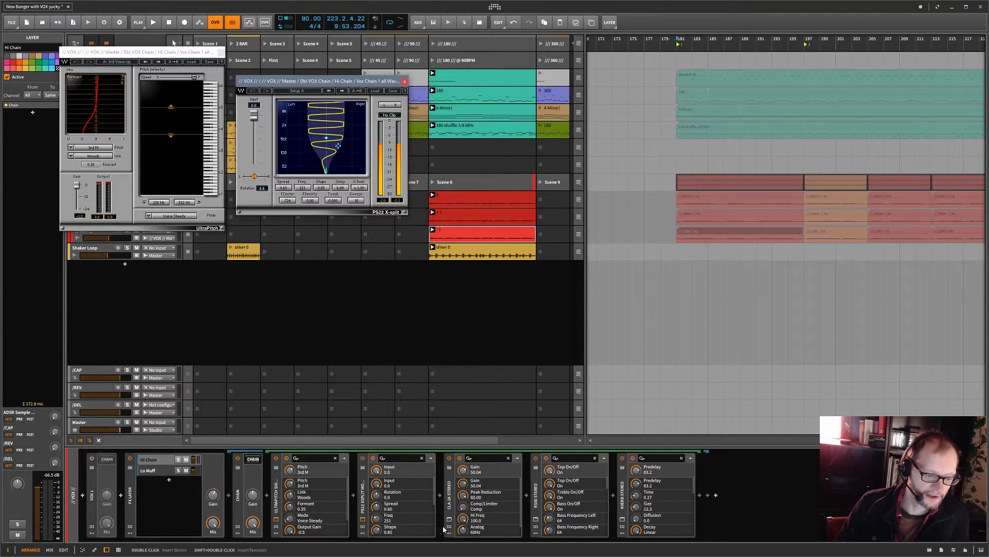
pyautogui.click(449, 519)
pyautogui.click(536, 520)
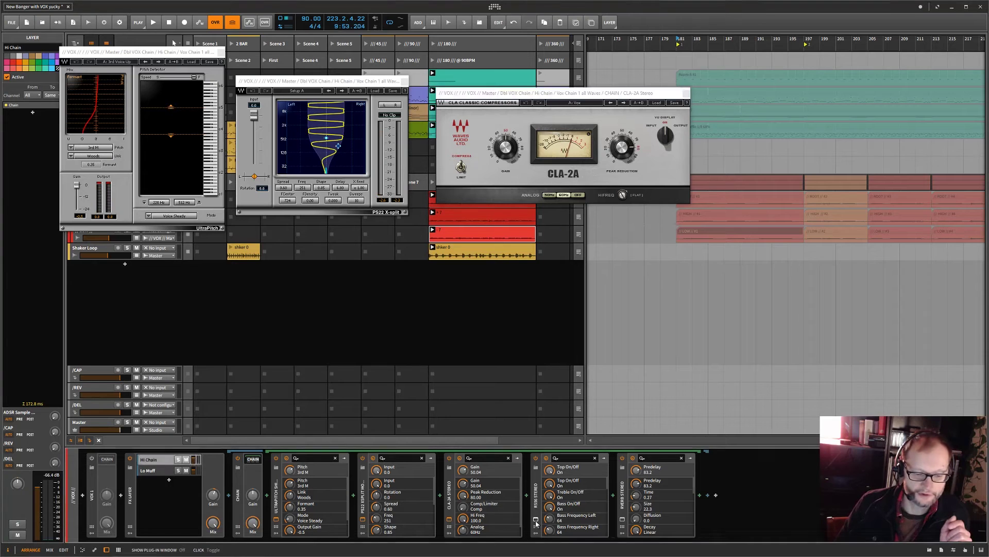
pyautogui.click(623, 519)
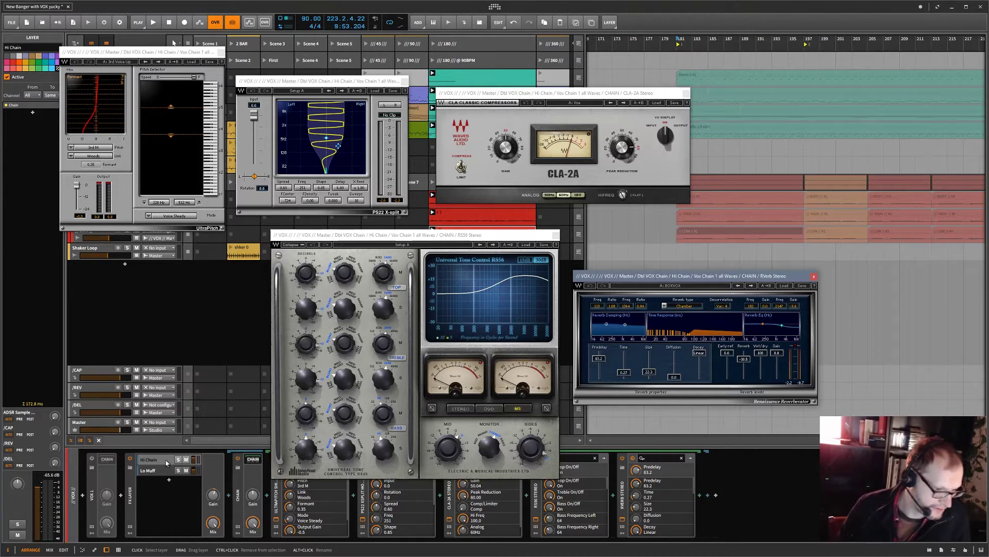
# Close the Hi Chain's UltraPitch, PS22 X-Split, CLA-2A, RS56 and RVerb plug-in windows
pyautogui.click(278, 519)
pyautogui.click(363, 519)
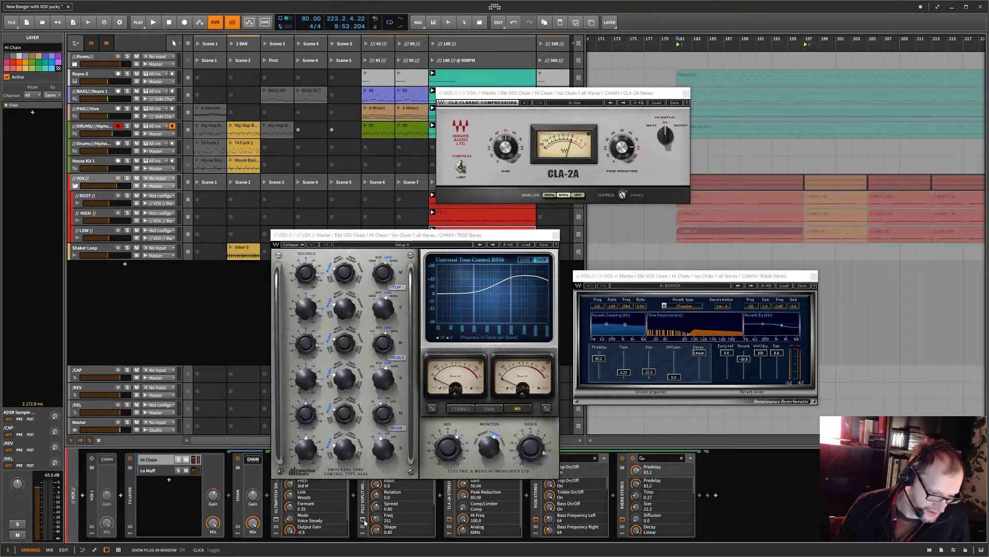
pyautogui.click(450, 520)
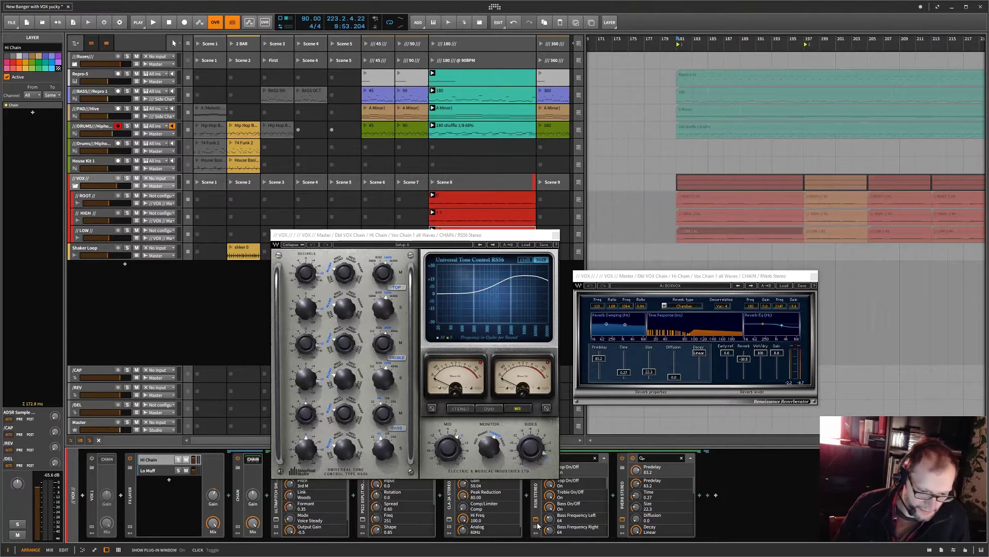
pyautogui.click(536, 520)
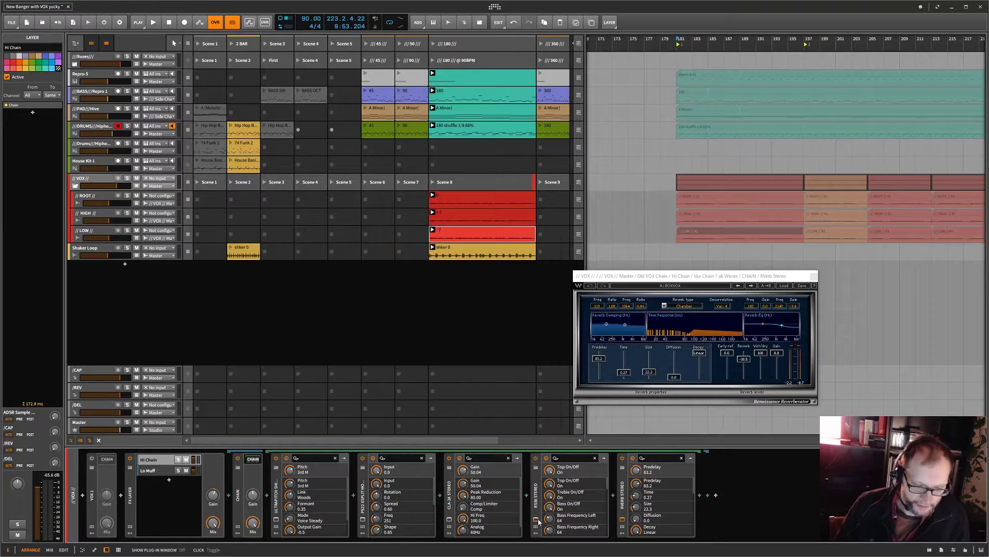
pyautogui.click(624, 520)
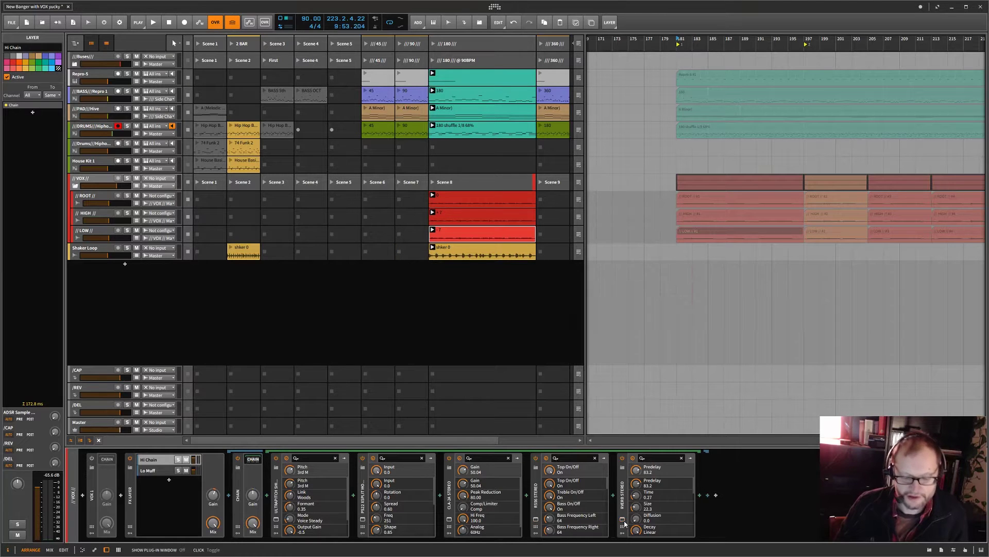
# Show the Lo Muff chain's devices and open its PuigTec EQP1A, EchoBoy and CLA-2A plug-in windows for inspection
pyautogui.click(164, 472)
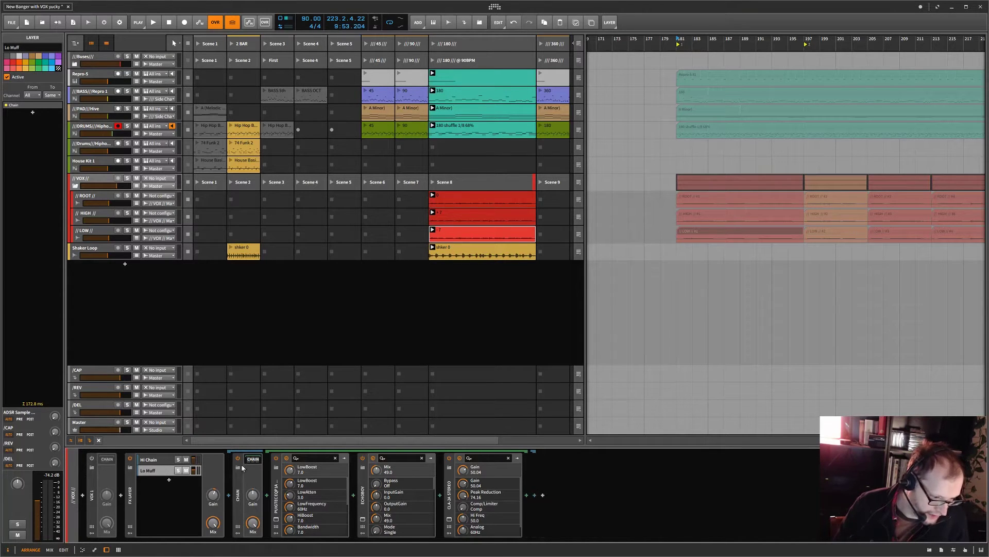
pyautogui.click(277, 519)
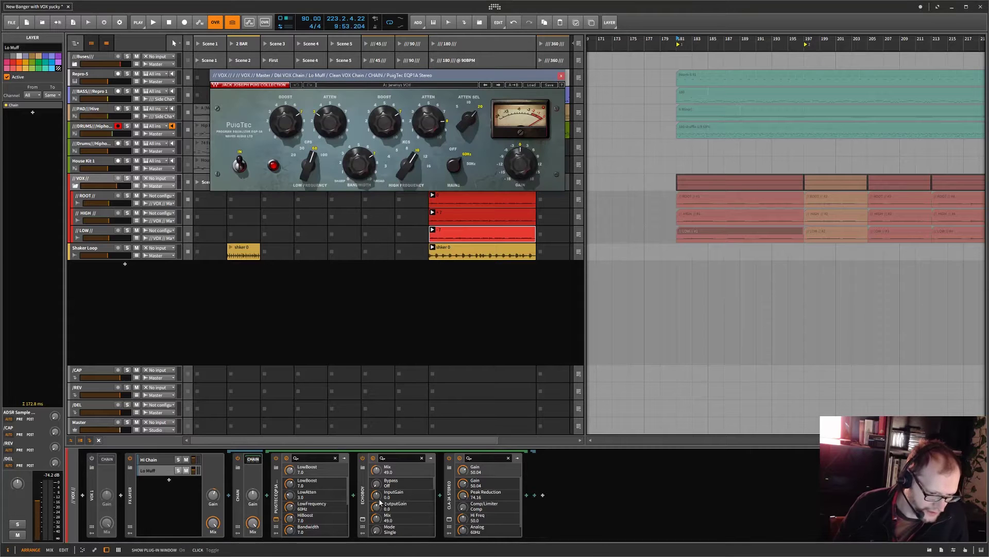
pyautogui.click(363, 519)
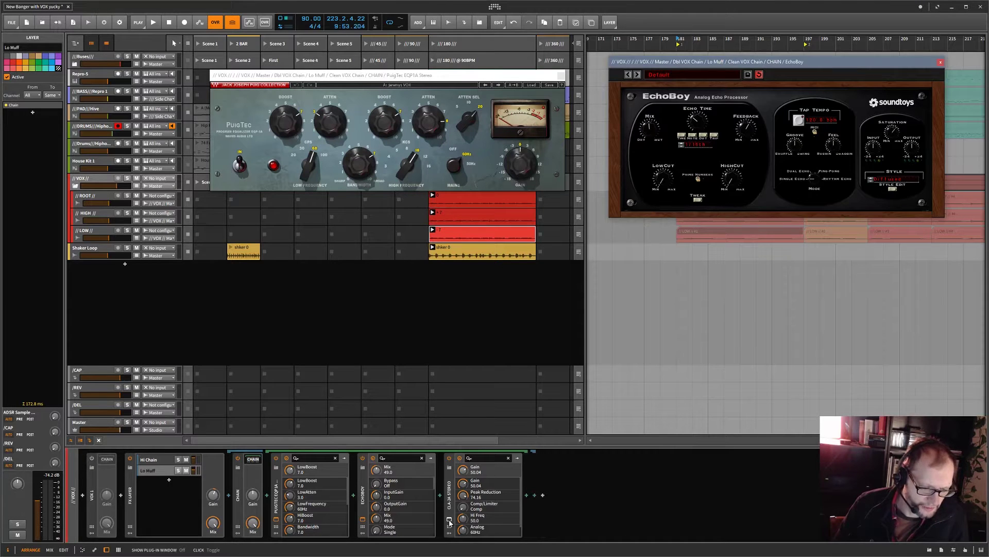
pyautogui.click(449, 519)
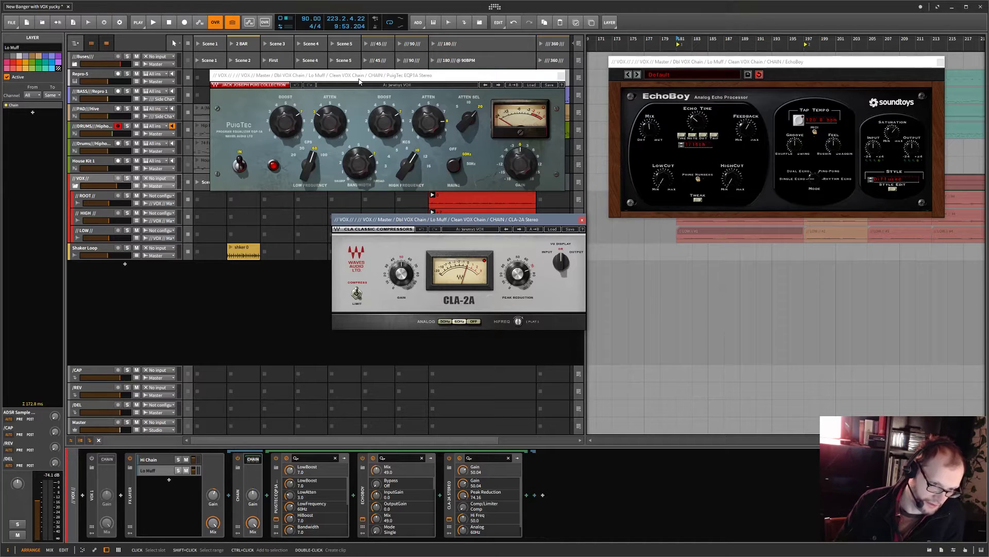
pyautogui.click(359, 81)
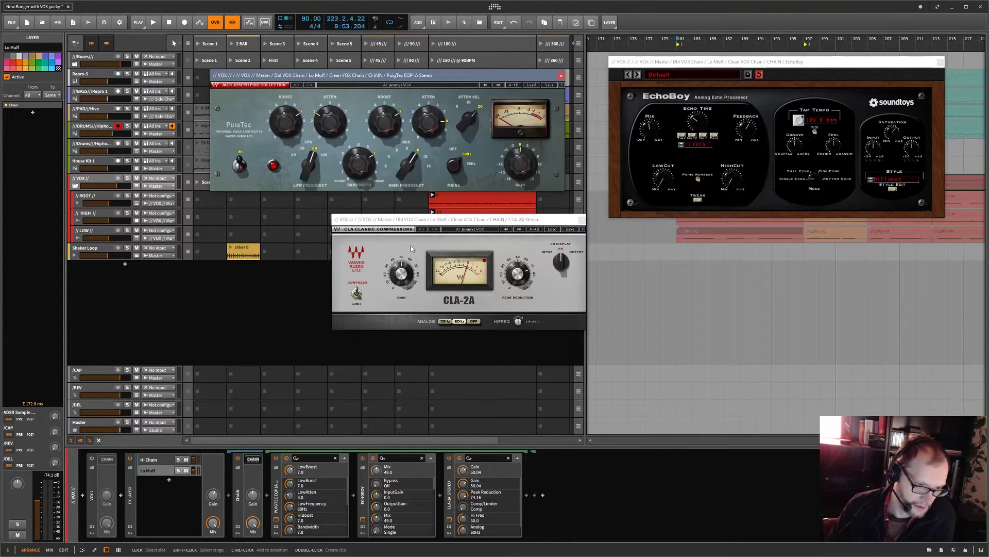
pyautogui.click(411, 226)
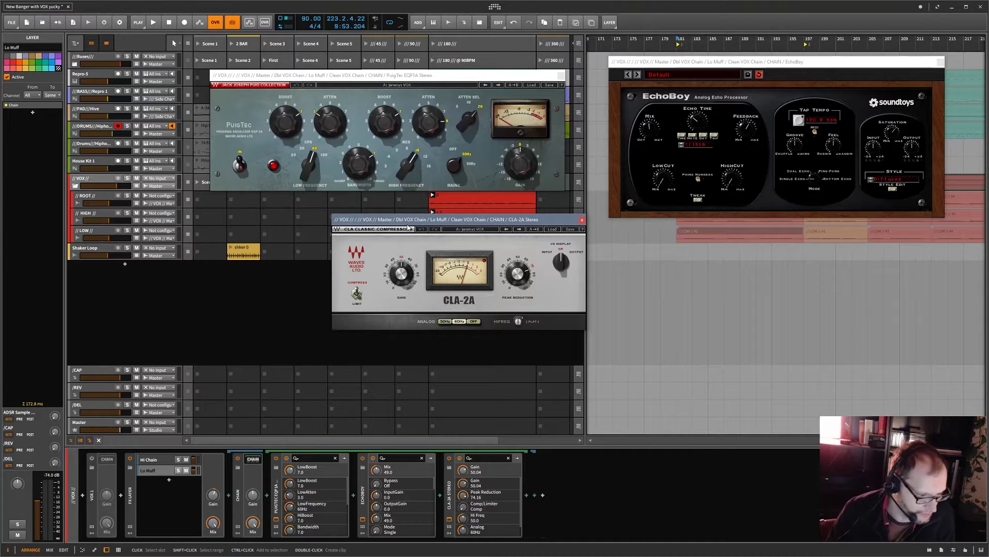
# Close the Lo Muff chain's plug-in windows, including the CLA-2A and PuigTec EQP1A
pyautogui.click(562, 78)
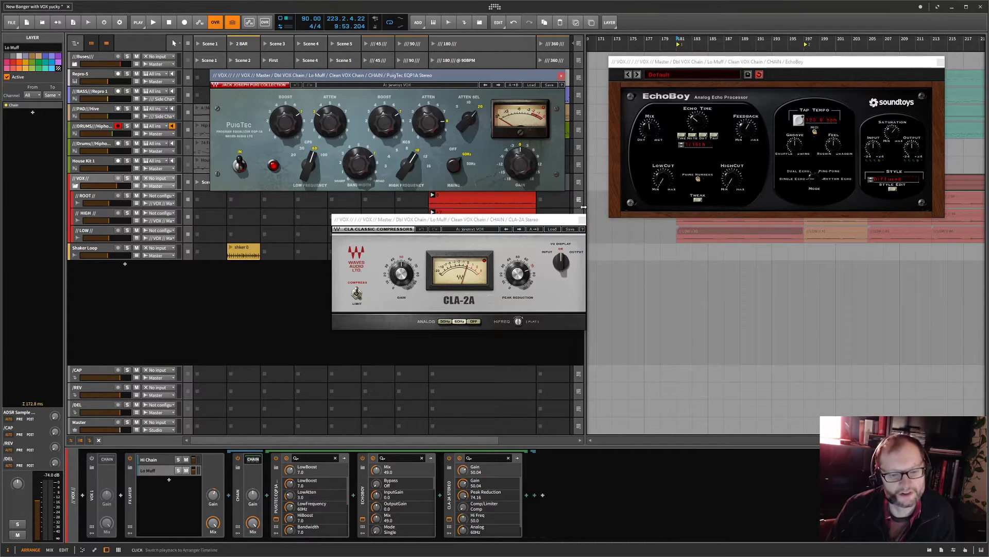
pyautogui.click(582, 220)
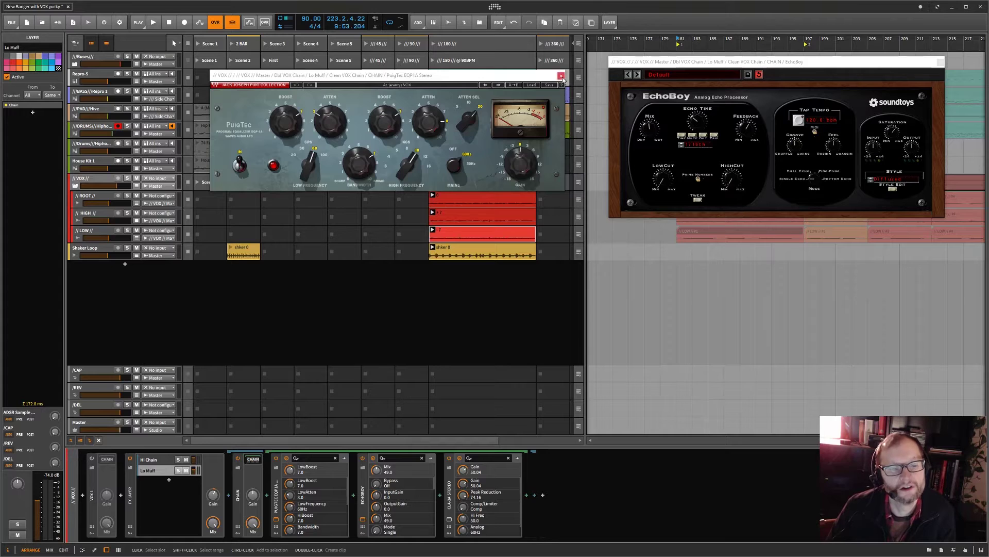
pyautogui.click(561, 76)
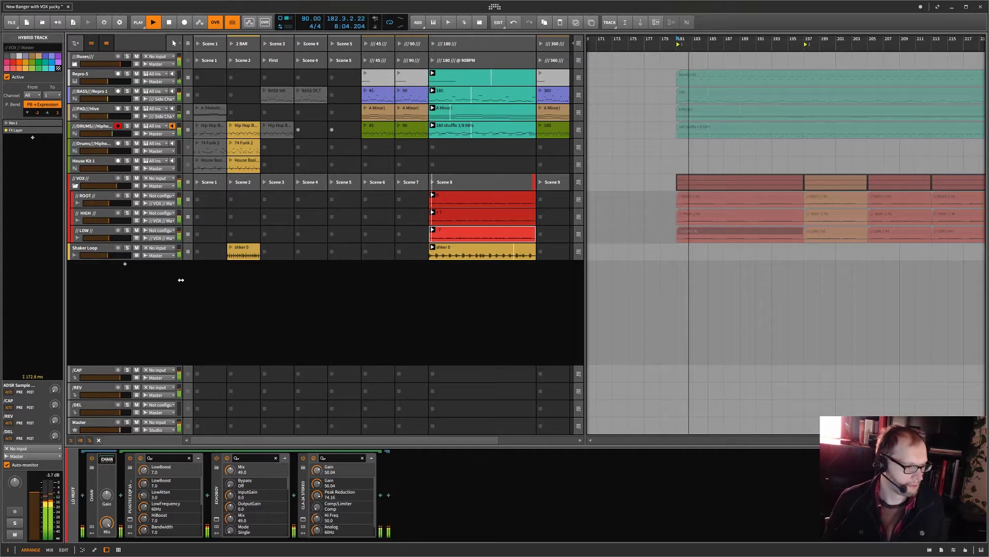
# Examine the pitch curves of the 180 scene's ROOT, HIGH and LOW vocal clips in the detail editor
pyautogui.doubleClick(456, 193)
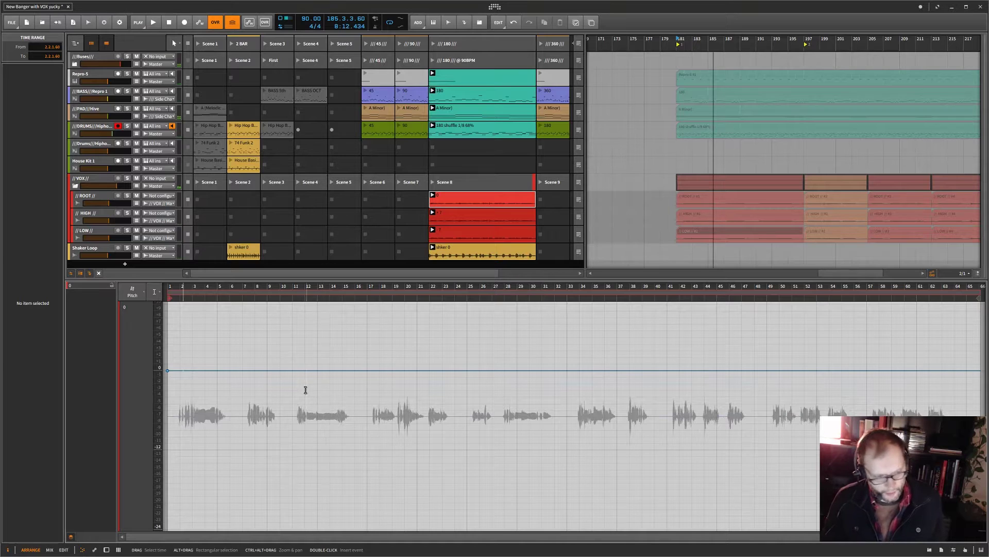
pyautogui.scroll(2, 306, 391)
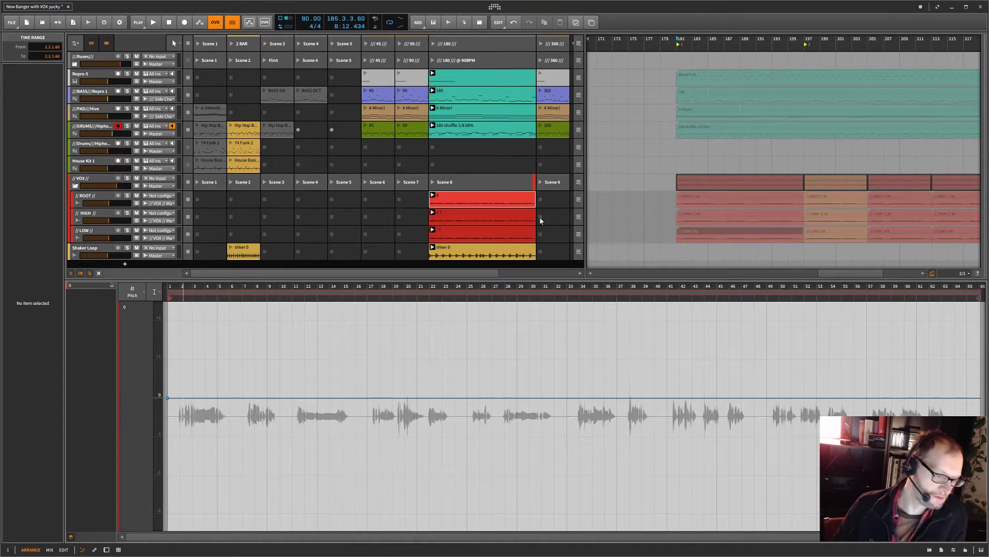
pyautogui.click(480, 216)
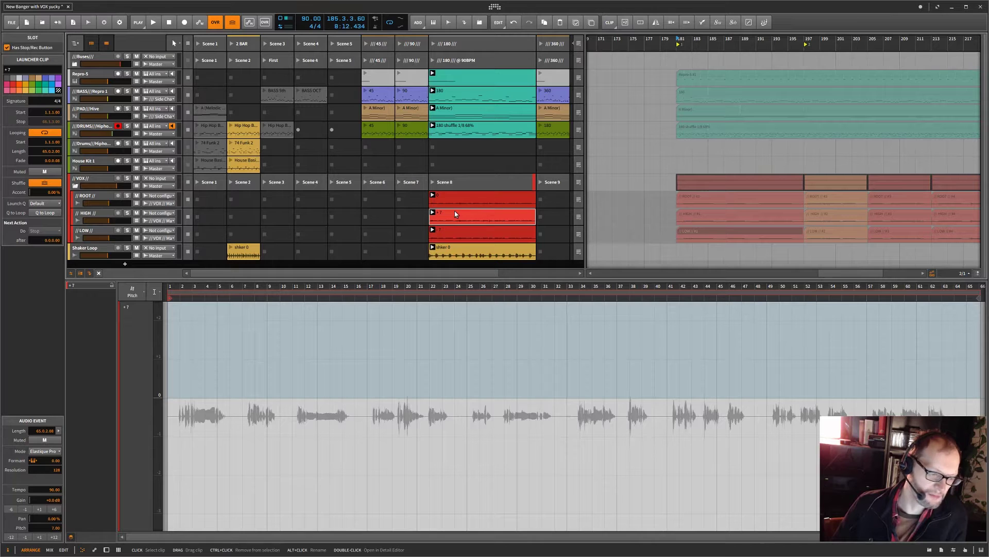
pyautogui.scroll(1, 206, 365)
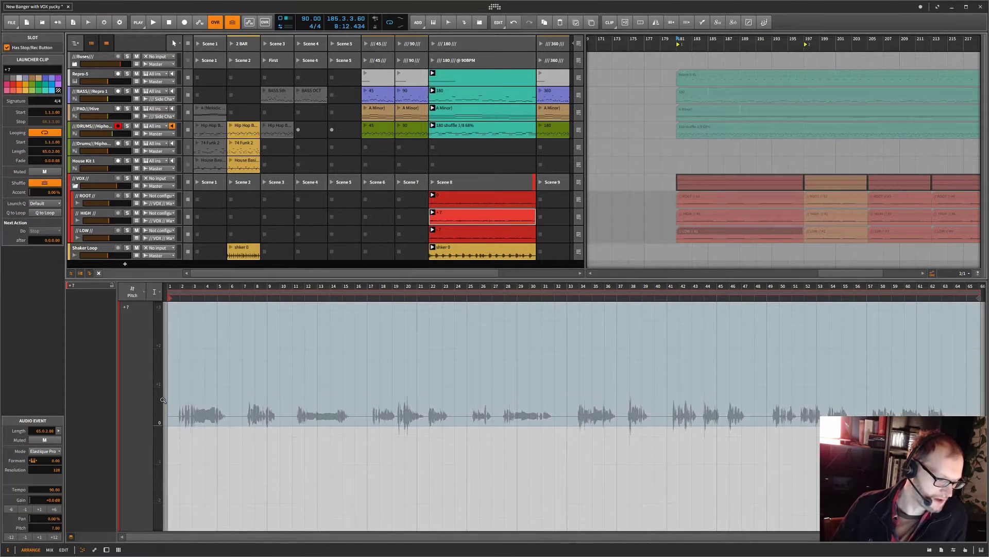
pyautogui.moveTo(157, 405); pyautogui.dragTo(158, 435)
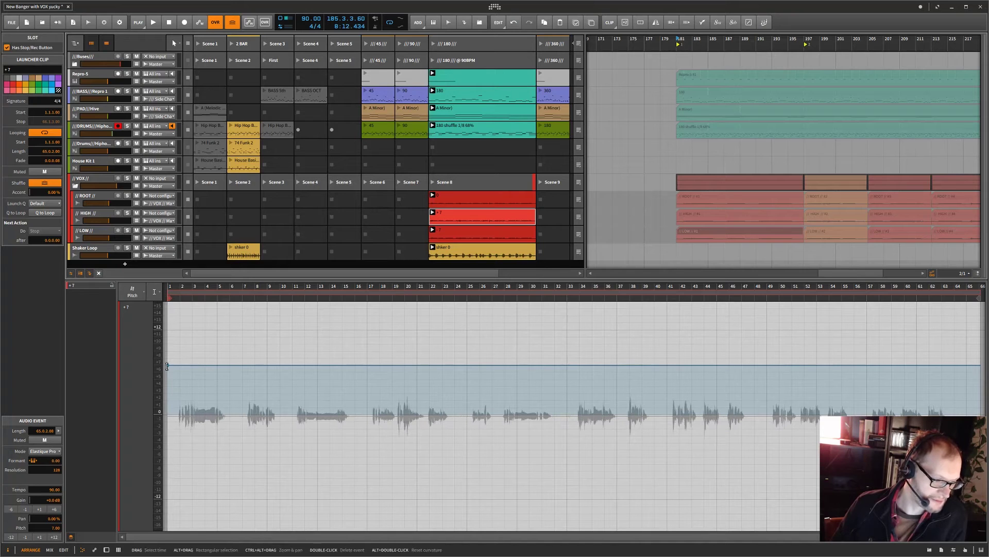
pyautogui.click(456, 232)
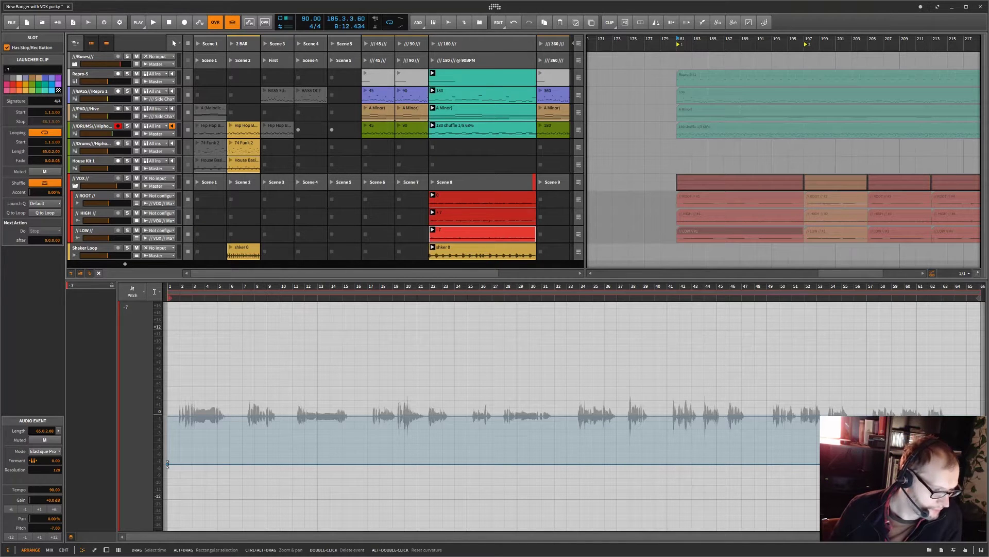
# Check the ROOT track's devices and activate the Time Shift device on both the LOW and HIGH tracks
pyautogui.click(90, 197)
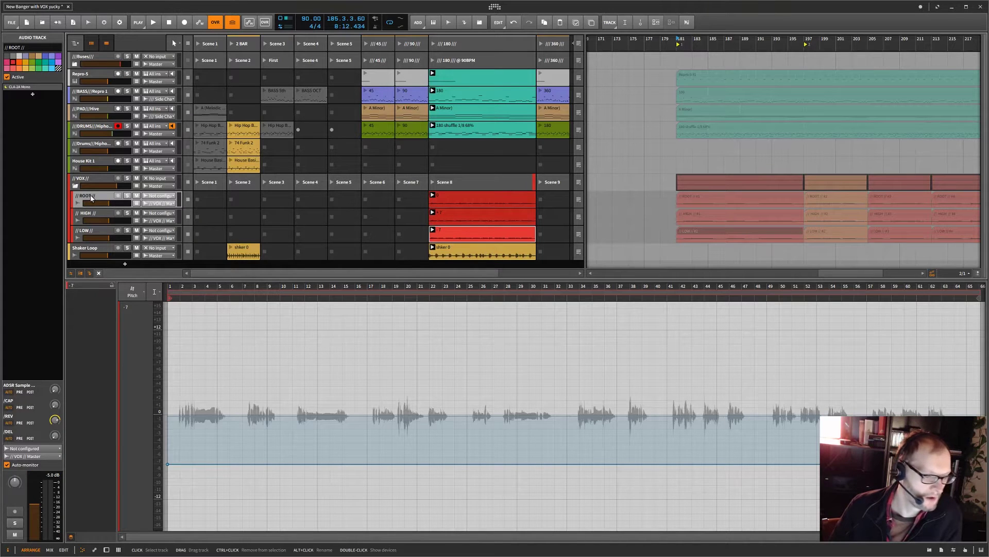
pyautogui.doubleClick(91, 198)
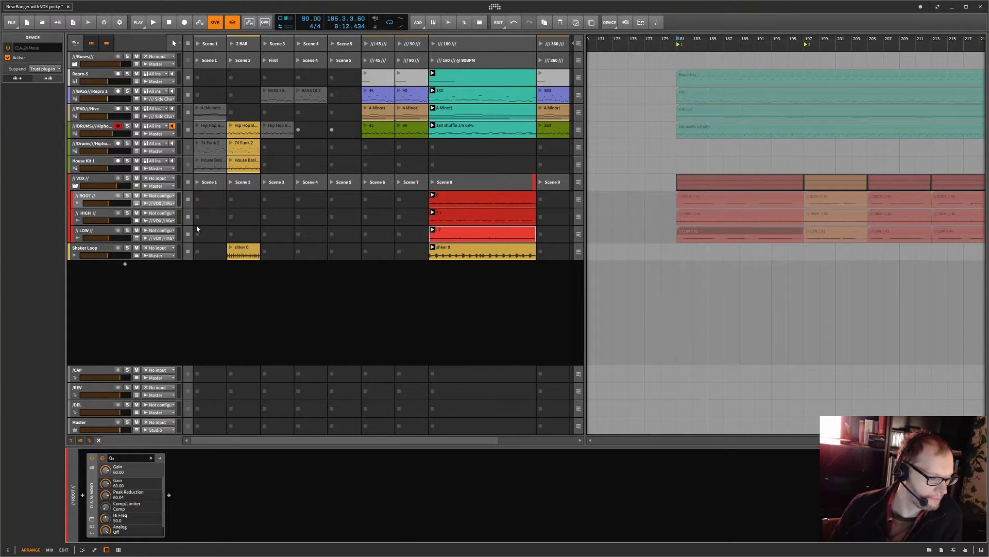
pyautogui.click(110, 233)
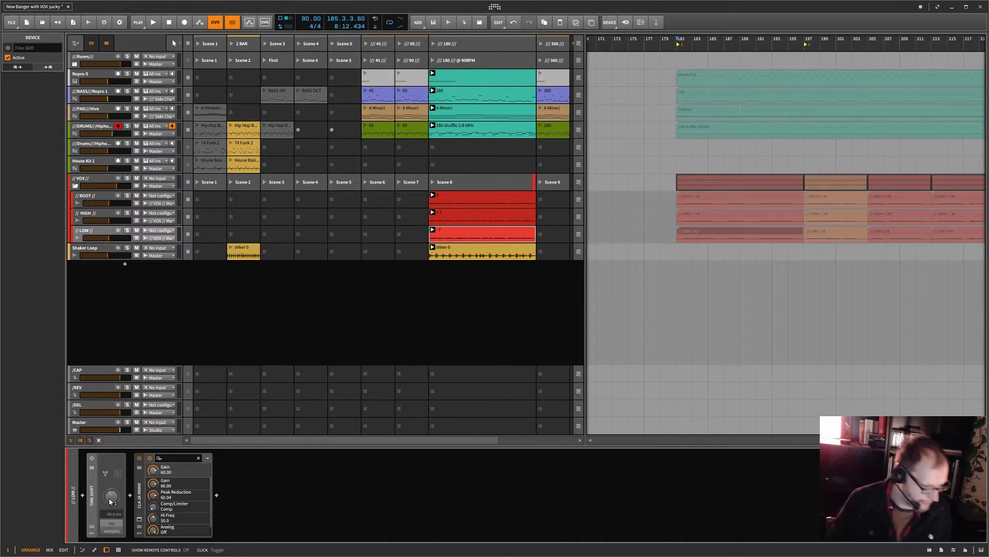
pyautogui.click(92, 455)
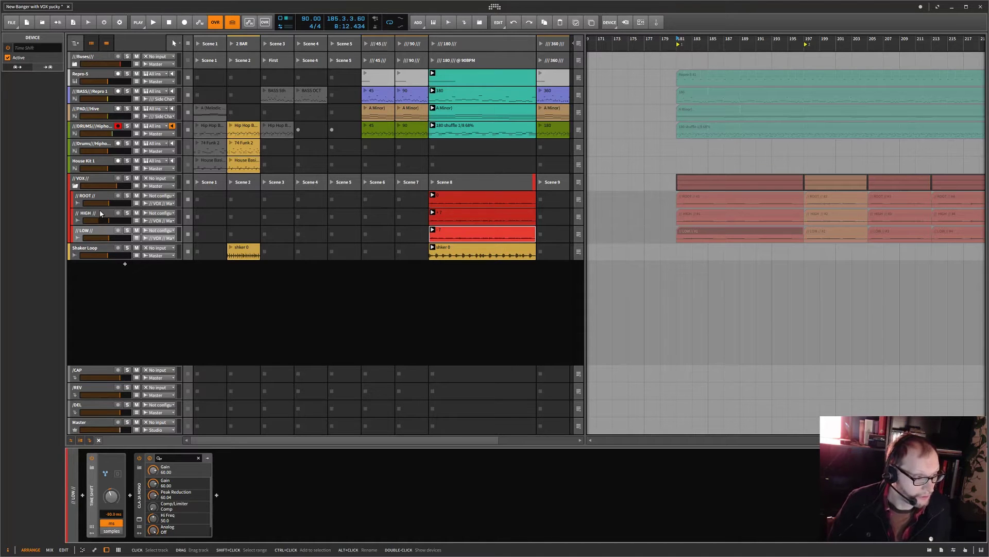
pyautogui.click(100, 210)
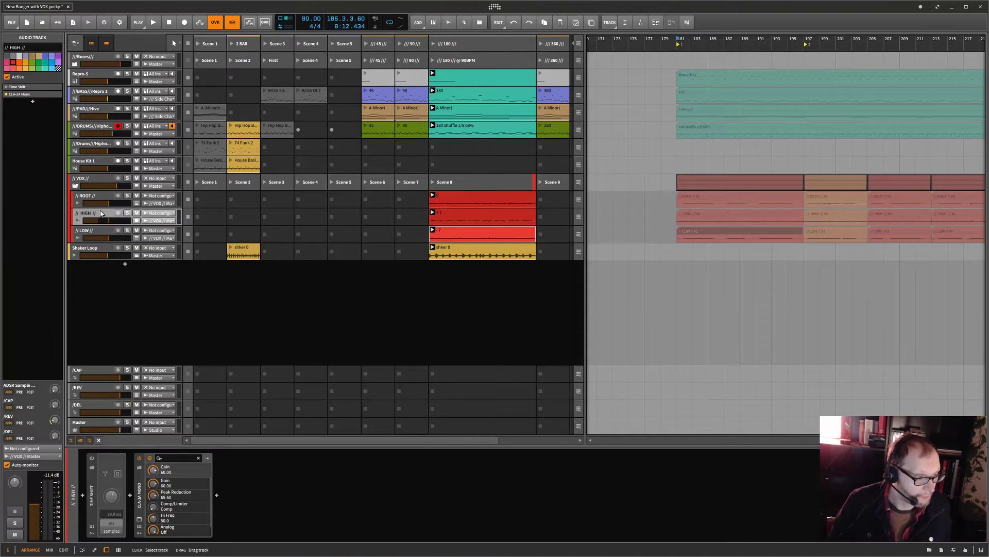
pyautogui.click(91, 460)
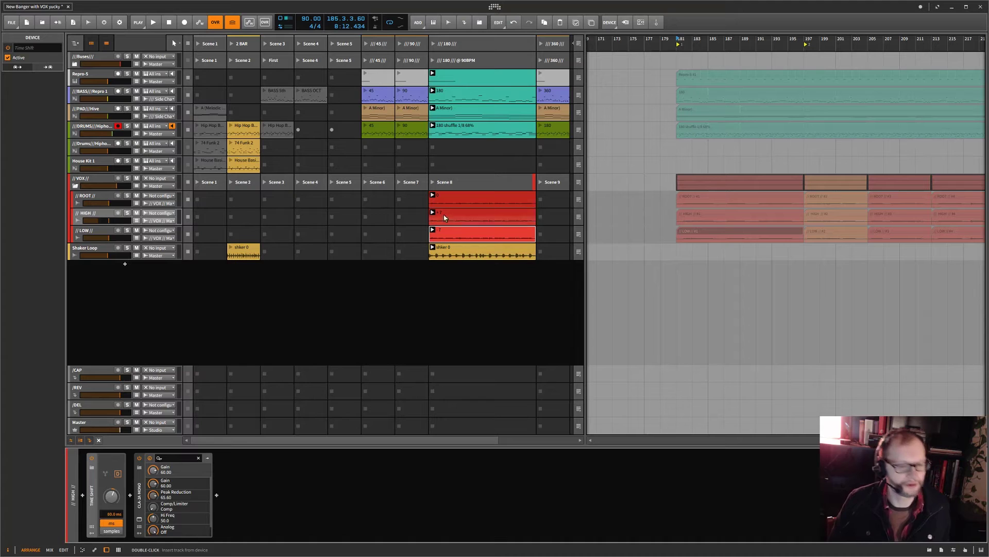
# Launch the /// 180 /// scene and rebalance the vocal layers by lowering HIGH and raising the ROOT and LOW volumes
pyautogui.click(433, 44)
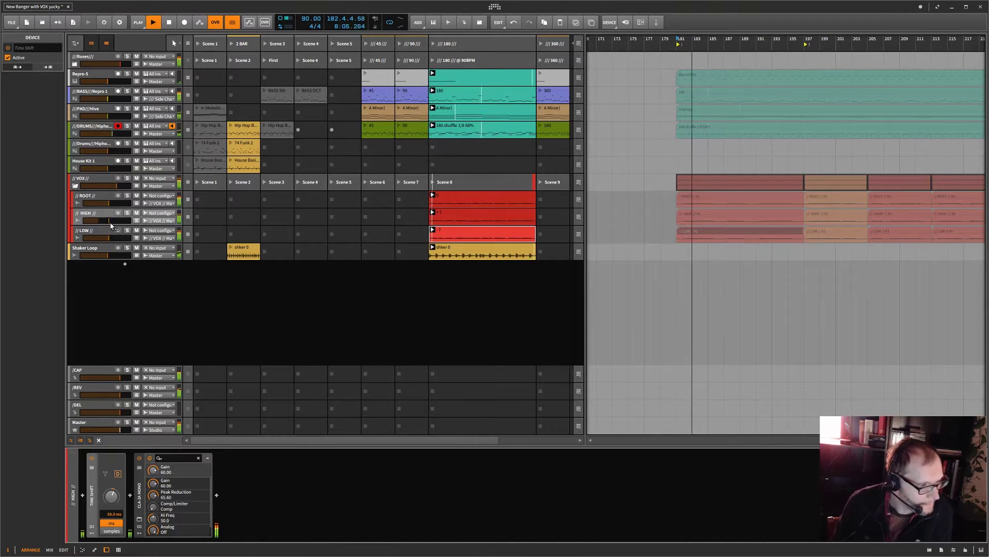
pyautogui.moveTo(110, 220); pyautogui.dragTo(116, 221)
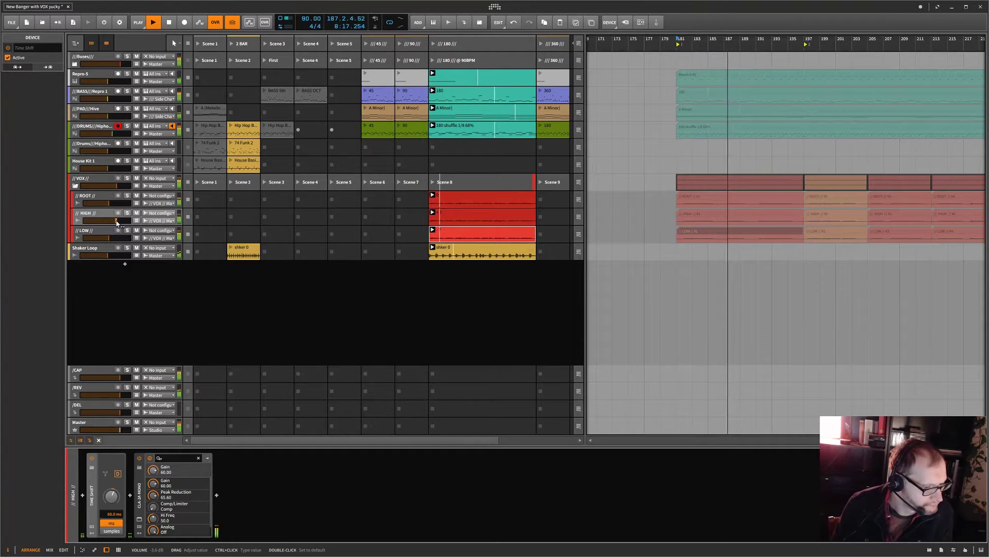
pyautogui.moveTo(116, 222); pyautogui.dragTo(104, 222)
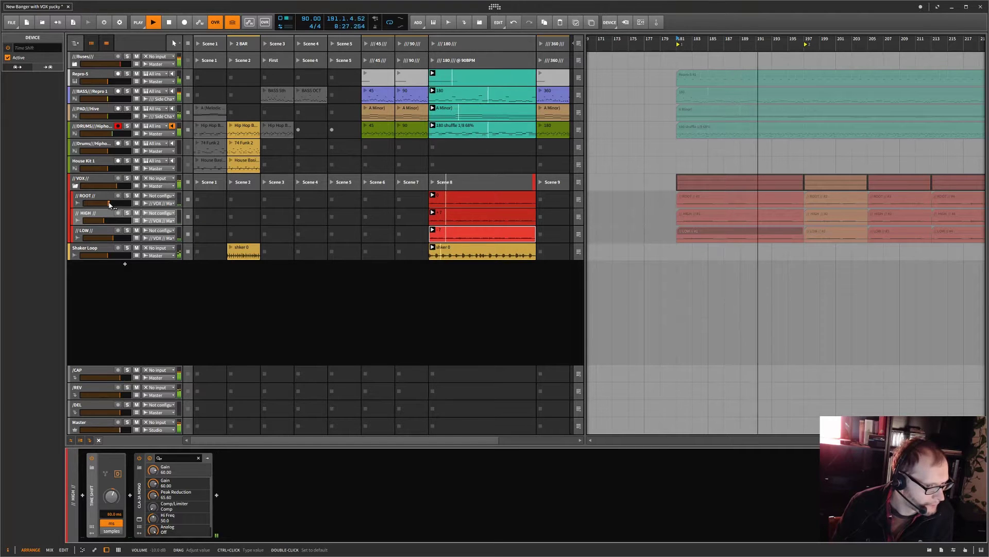
pyautogui.moveTo(109, 205); pyautogui.dragTo(118, 203)
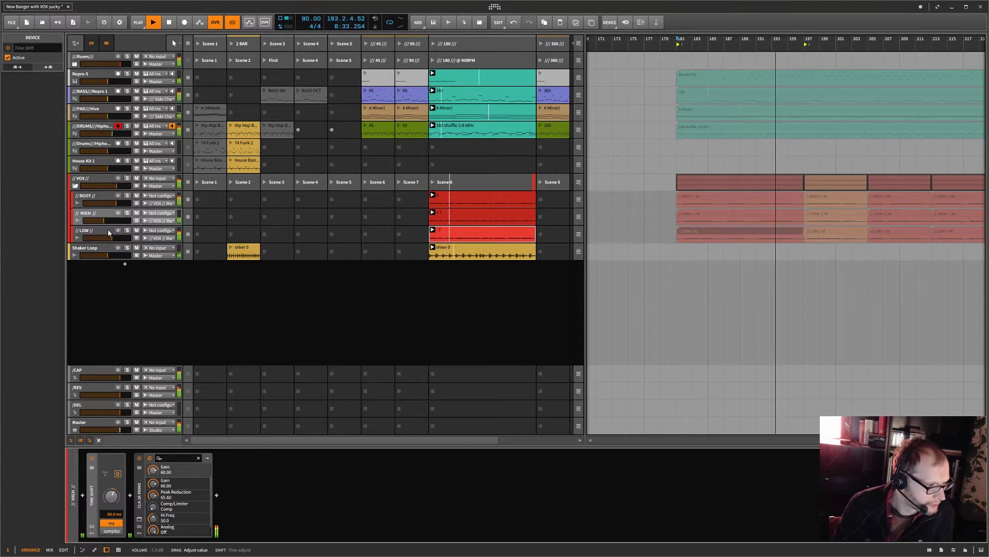
pyautogui.moveTo(112, 237); pyautogui.dragTo(112, 237)
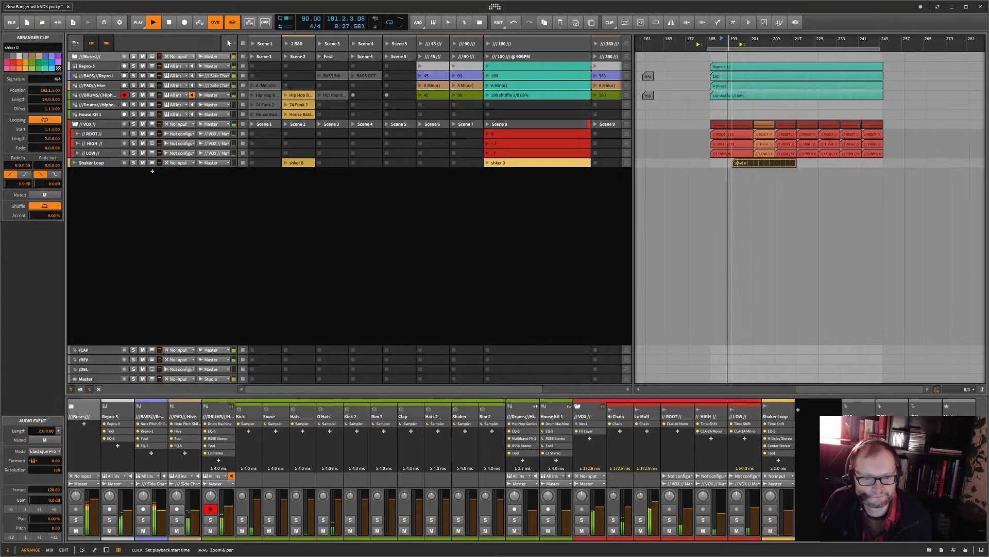
# Zoom in on the arranger timeline, switch to tall track rows and reduce the height of the ///DRUMS/// row
pyautogui.moveTo(744, 39); pyautogui.dragTo(744, 59)
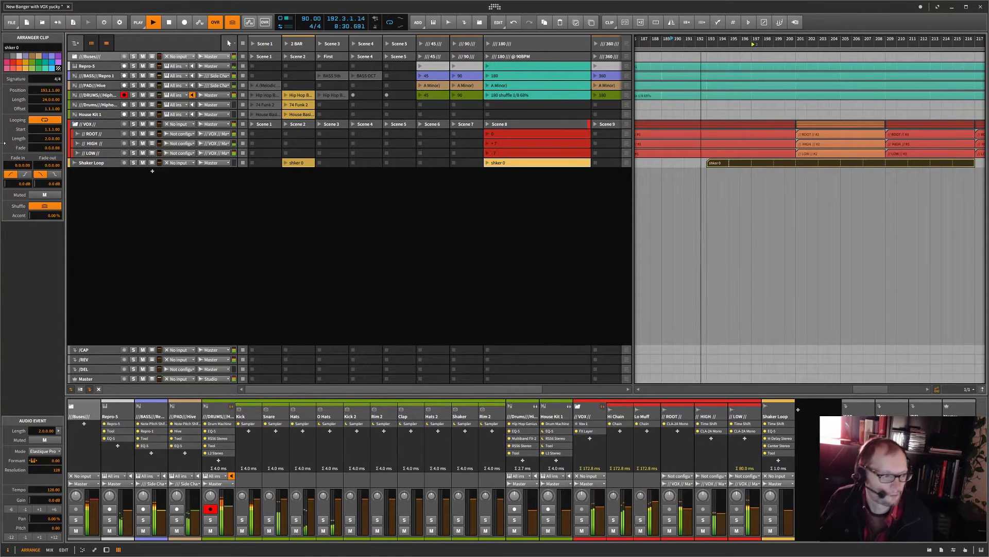
pyautogui.click(81, 389)
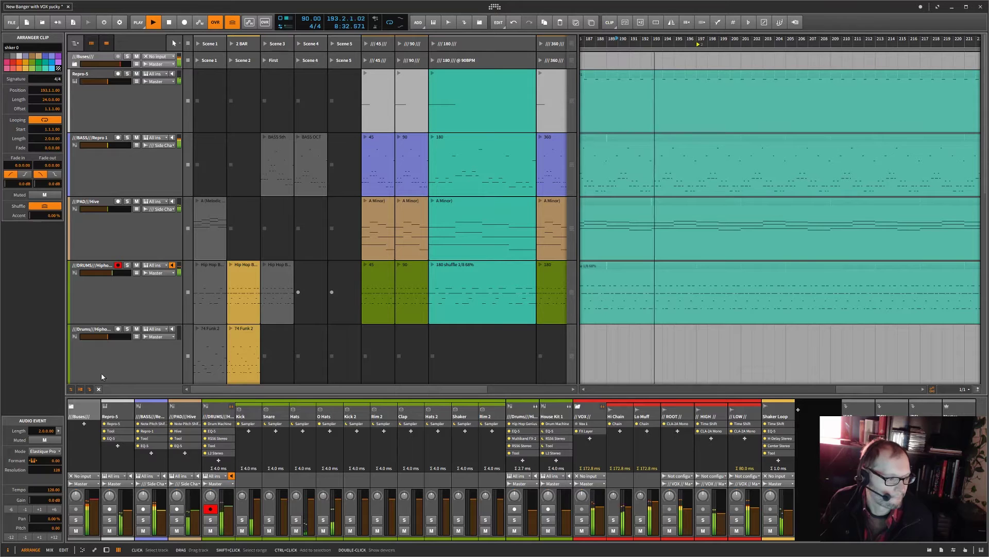
pyautogui.click(81, 389)
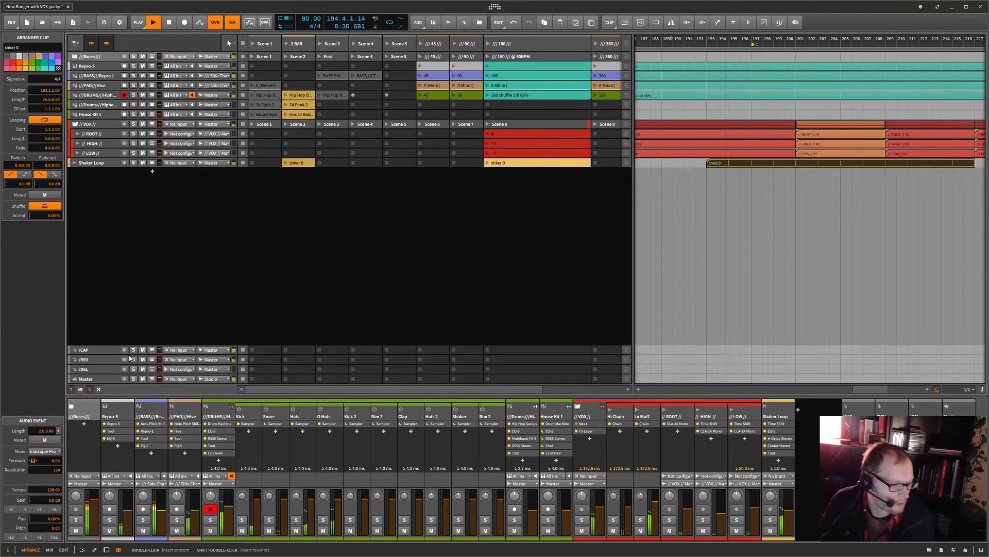
pyautogui.click(80, 389)
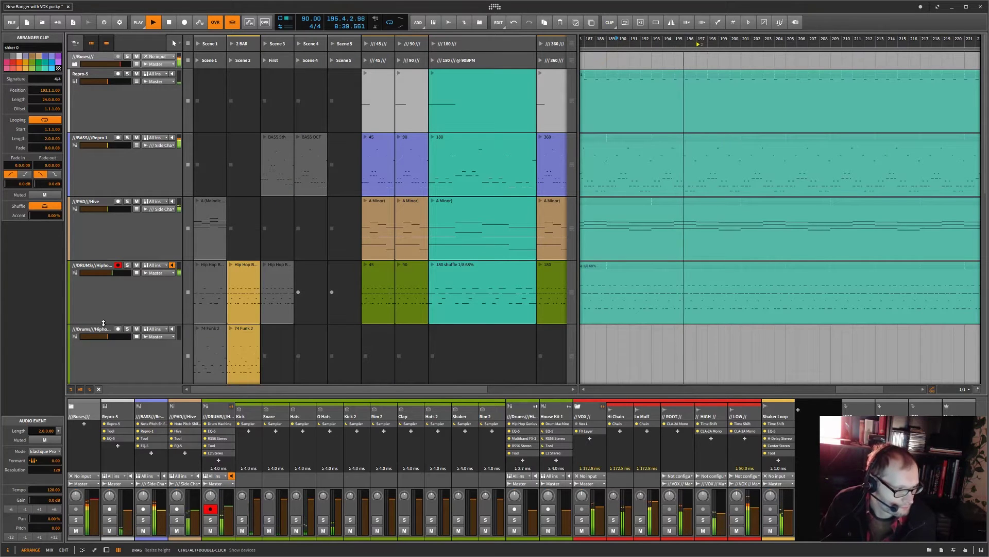
pyautogui.moveTo(103, 323); pyautogui.dragTo(105, 254)
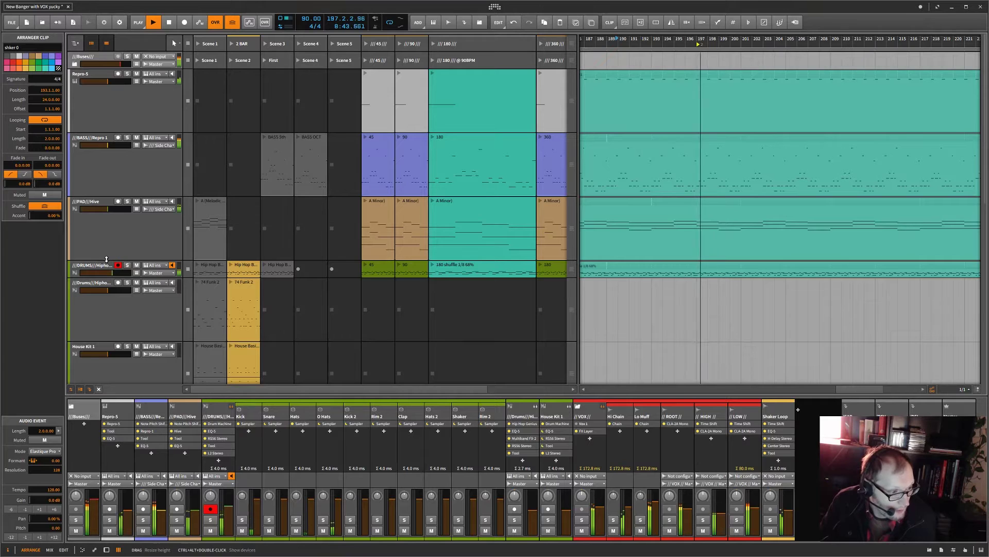
# Switch the arranger and launcher back to short track rows so the VOX and Shaker Loop tracks fit on screen
pyautogui.click(81, 389)
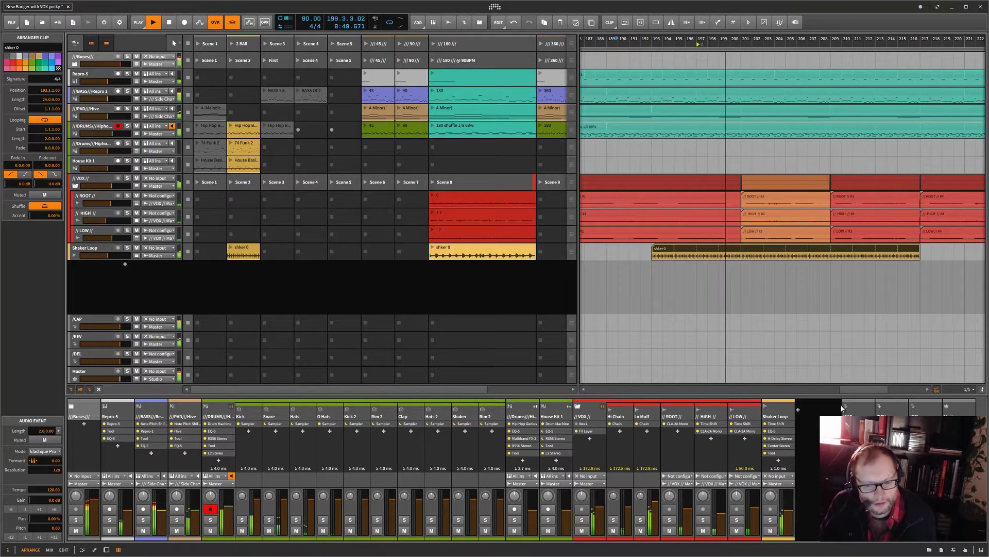
pyautogui.moveTo(855, 391); pyautogui.dragTo(848, 392)
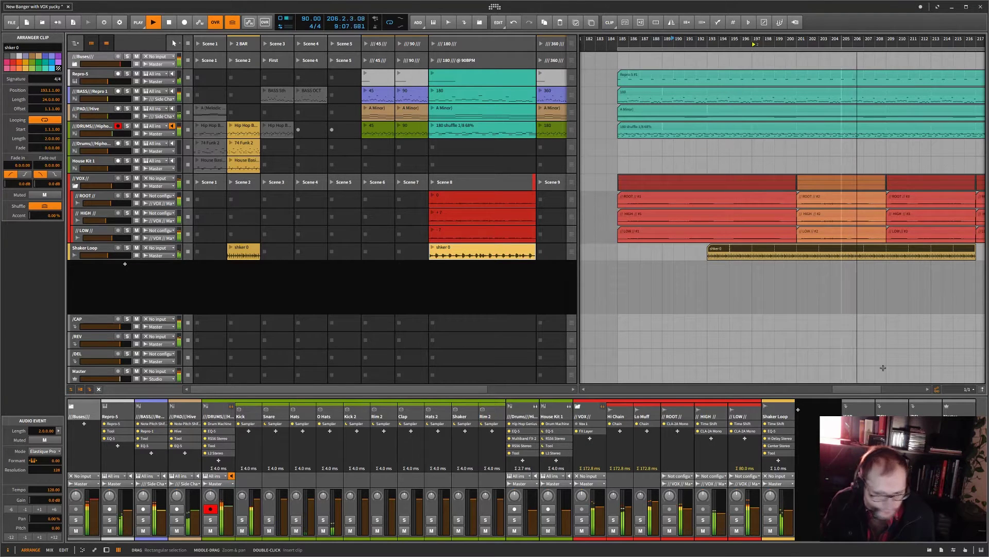
# Show the send controls in the mixer and enlarge the mixer area so devices and sends are both displayed
pyautogui.click(70, 389)
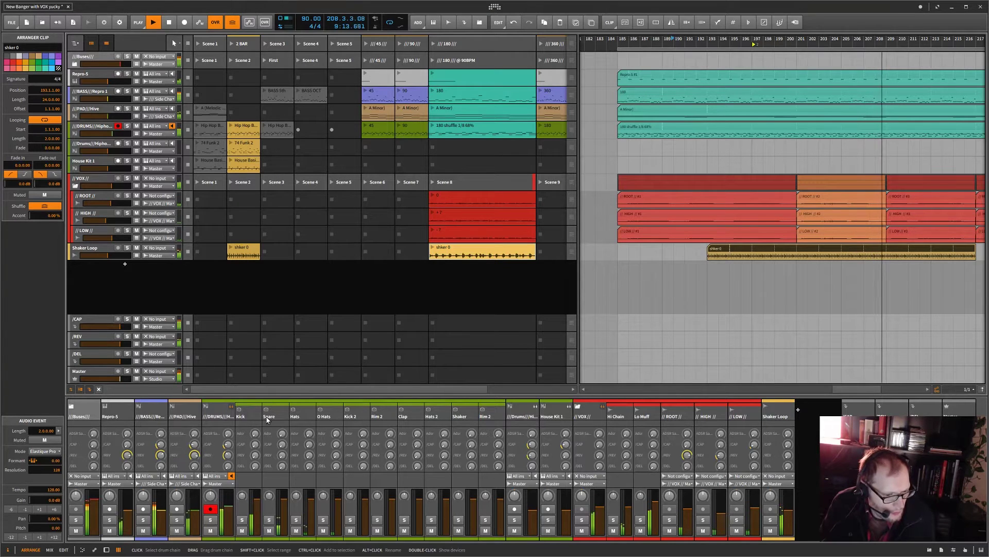
pyautogui.moveTo(312, 395); pyautogui.dragTo(313, 350)
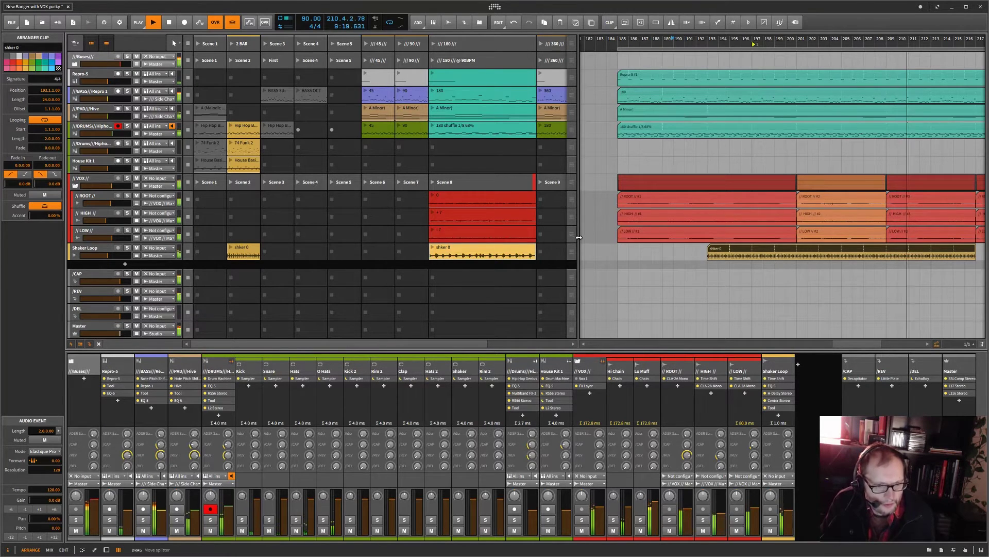
pyautogui.moveTo(578, 237); pyautogui.dragTo(581, 237)
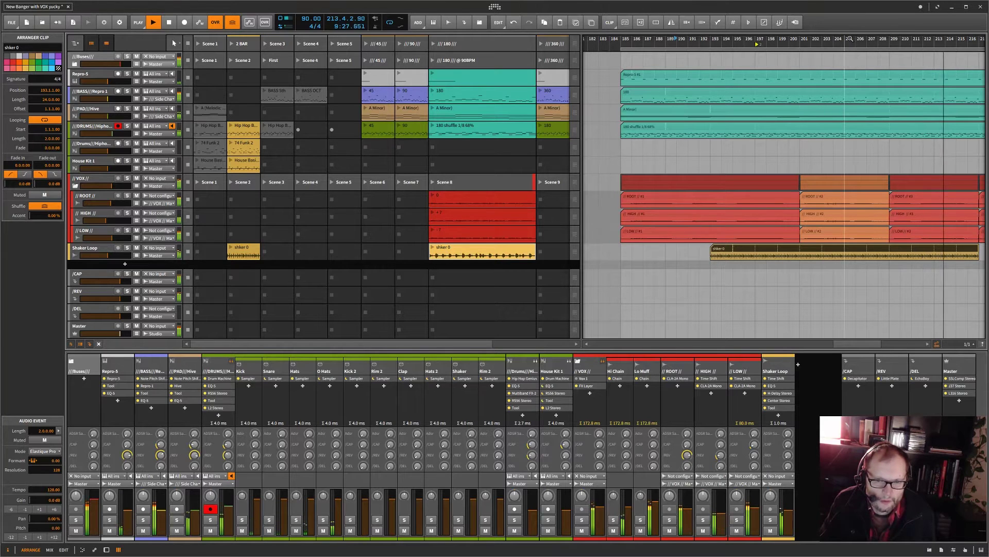
pyautogui.moveTo(828, 40); pyautogui.dragTo(766, 105)
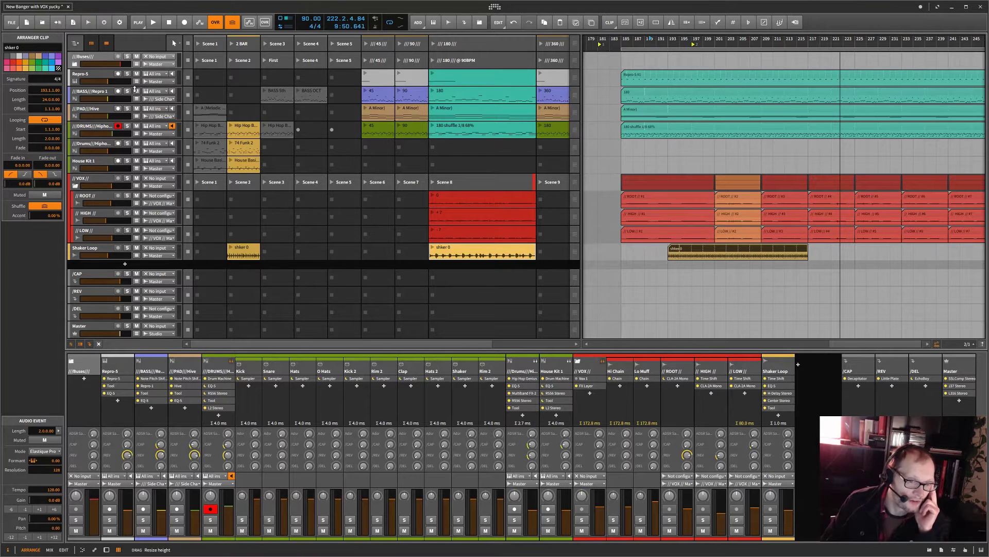
# Make the Repro-5 row taller, launch its 180 clip and inspect the clip's notes and the track's device chain
pyautogui.moveTo(135, 89)
pyautogui.mouseDown()
pyautogui.moveTo(141, 138)
pyautogui.moveTo(141, 102)
pyautogui.mouseUp()
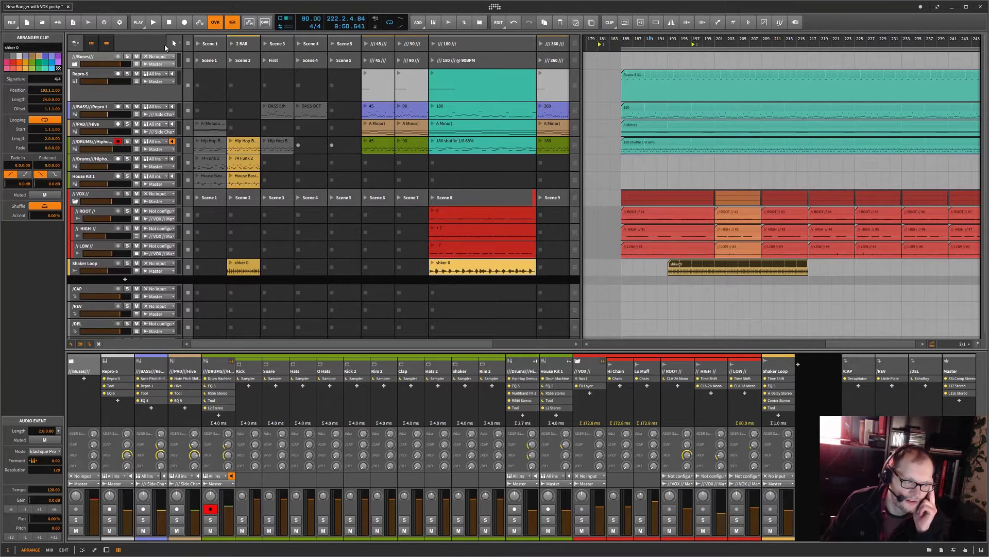
pyautogui.click(82, 75)
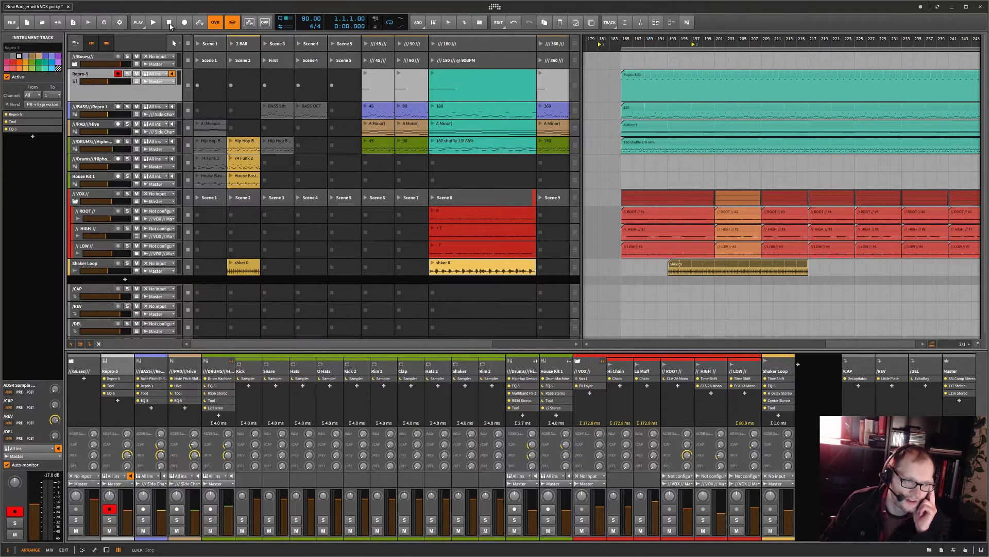
pyautogui.click(433, 75)
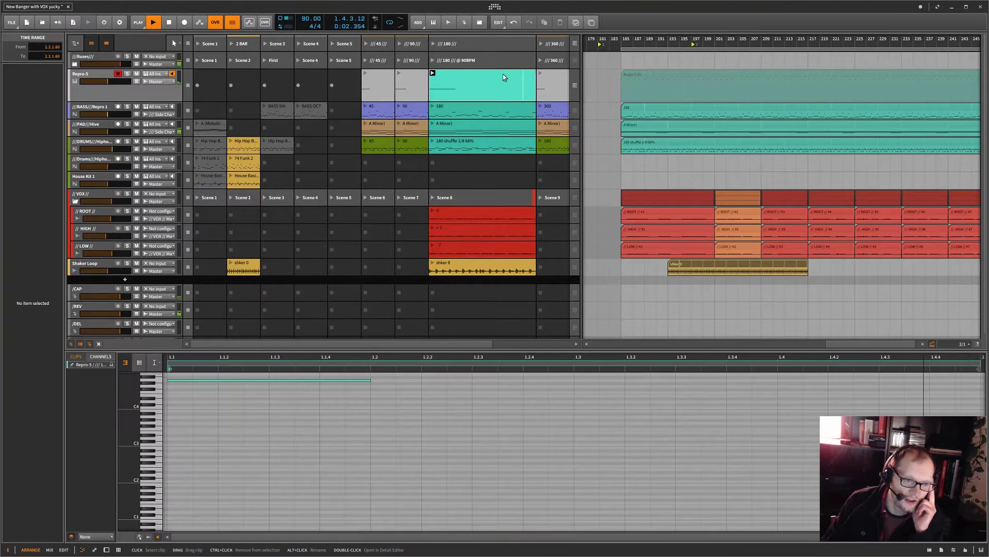
pyautogui.doubleClick(503, 74)
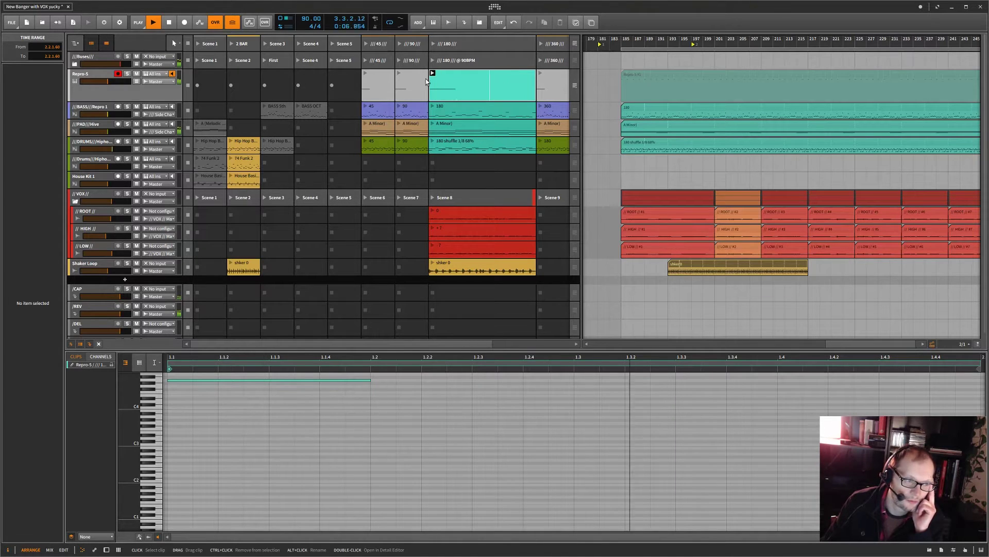
pyautogui.press('d')
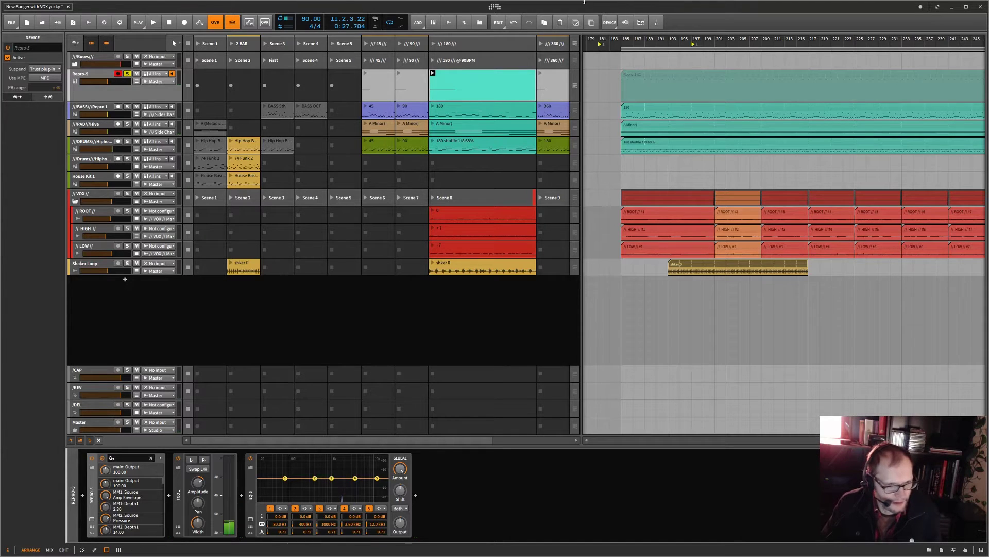
# Inspect the notes of the ///BASS///Repro 1 track's 180 clip, then show the track's devices and launch the clip
pyautogui.click(447, 109)
pyautogui.doubleClick(446, 109)
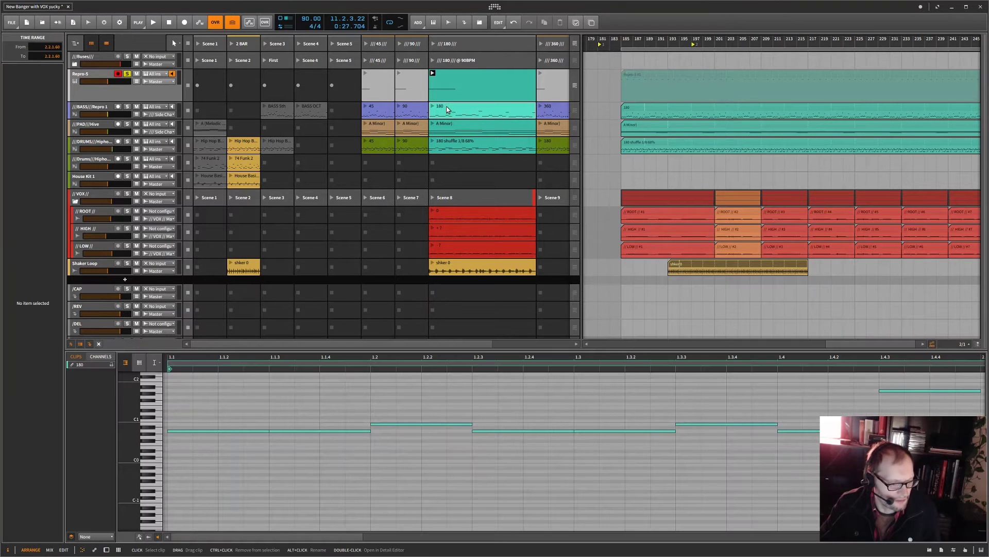
pyautogui.doubleClick(99, 108)
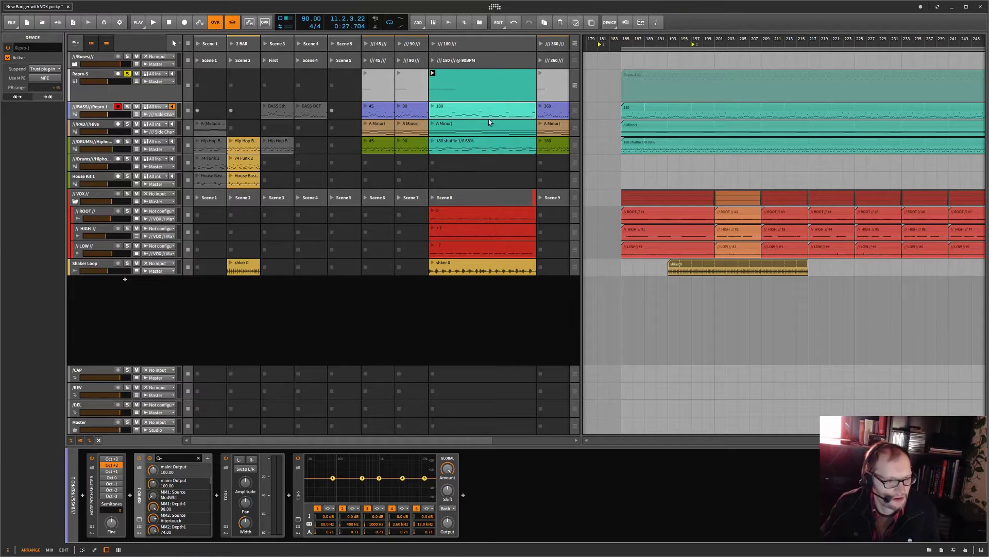
pyautogui.click(435, 106)
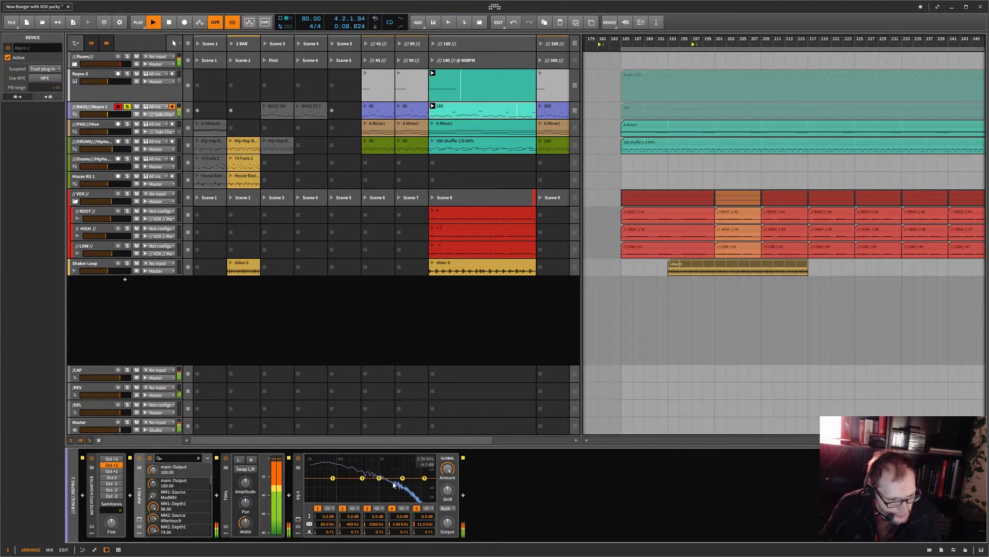
# Turn band 1 of the bass track's EQ-5 into a low cut at about 42 Hz, using the expanded EQ view
pyautogui.click(328, 509)
pyautogui.click(334, 525)
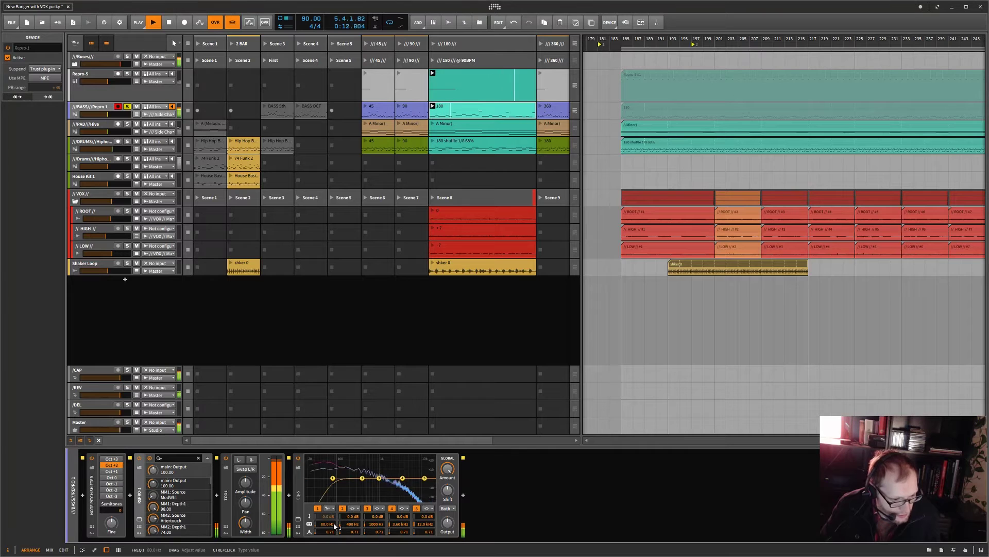
pyautogui.moveTo(324, 526); pyautogui.dragTo(325, 532)
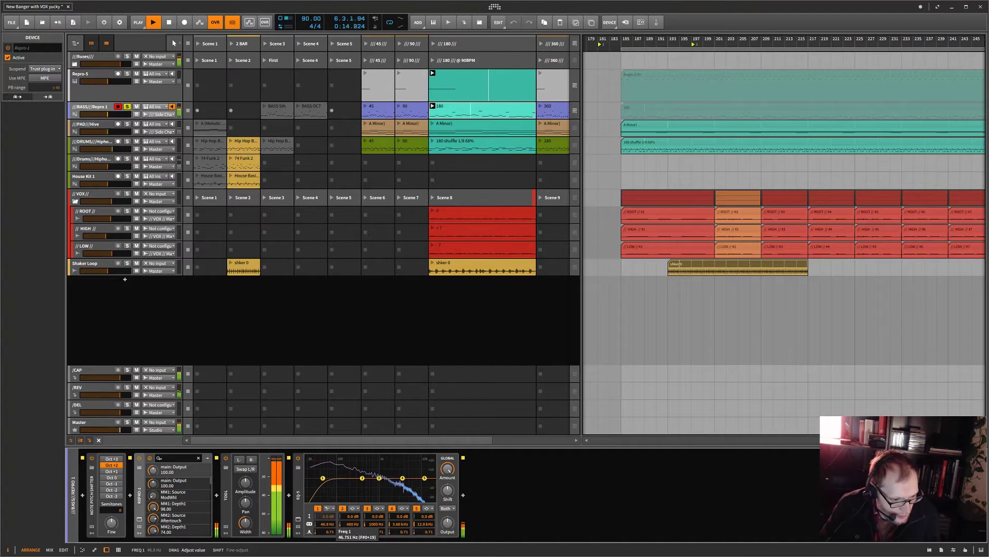
pyautogui.click(298, 520)
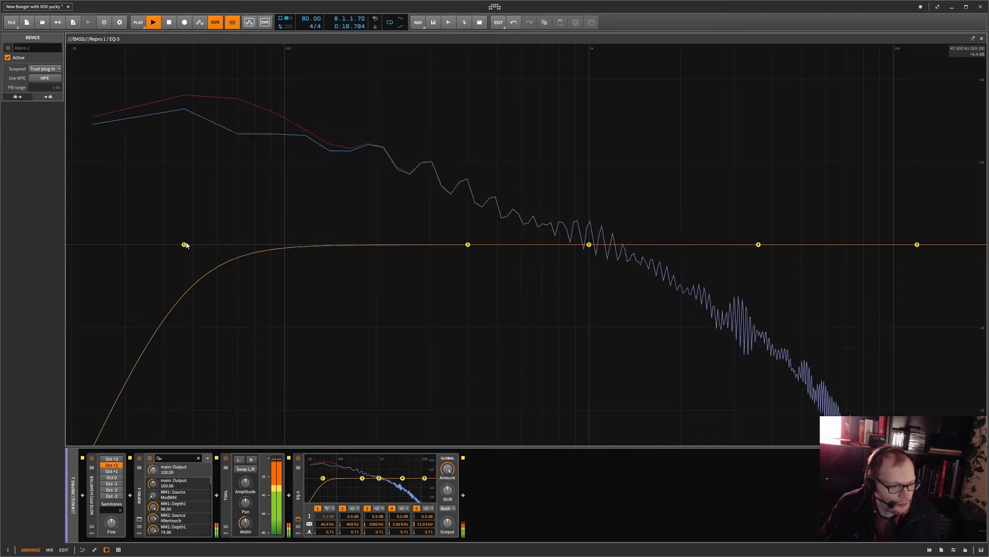
pyautogui.moveTo(185, 245)
pyautogui.mouseDown()
pyautogui.moveTo(122, 239)
pyautogui.moveTo(169, 239)
pyautogui.mouseUp()
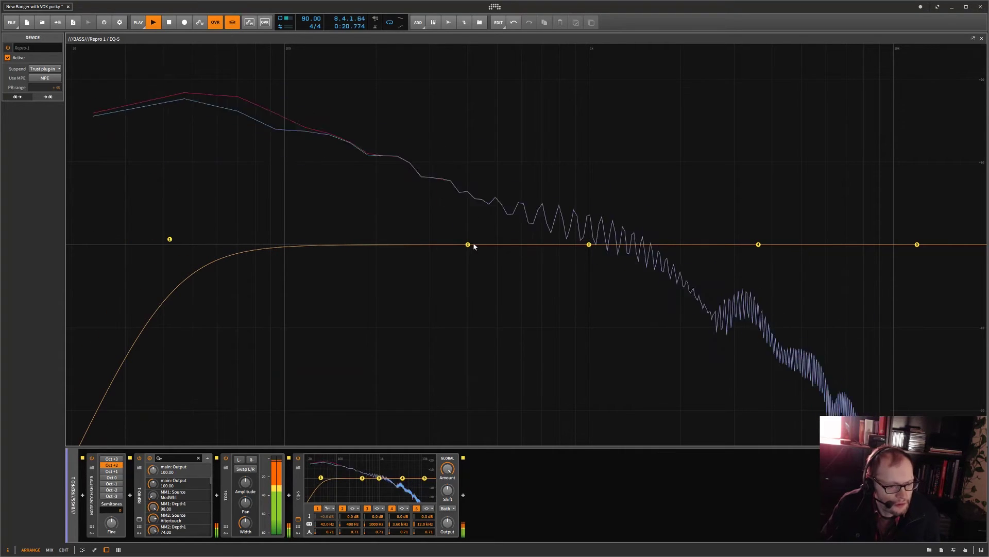
# Set EQ-5 band 2 on the bass to 200 Hz with a gain of -2.0 dB and a Q of 0.64
pyautogui.moveTo(468, 244); pyautogui.dragTo(455, 258)
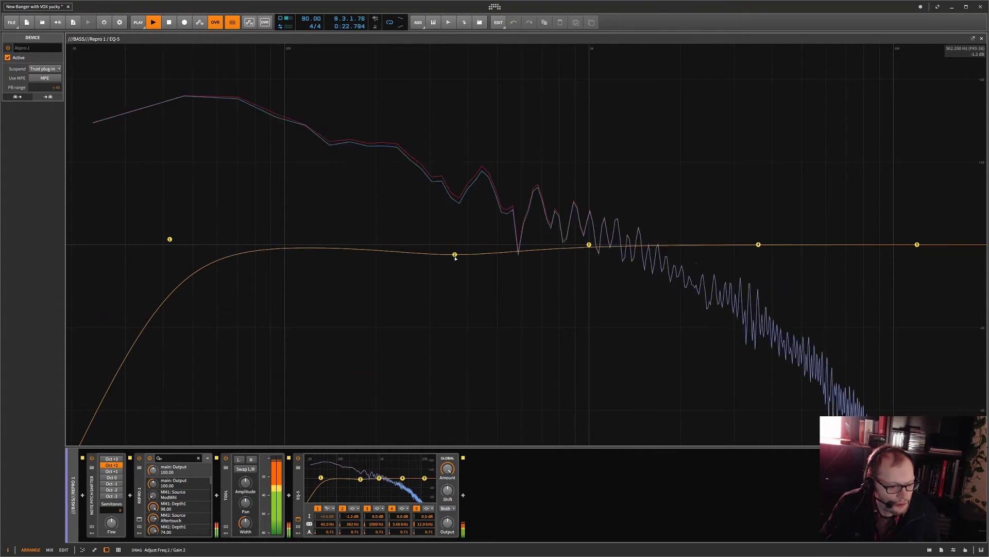
pyautogui.doubleClick(350, 523)
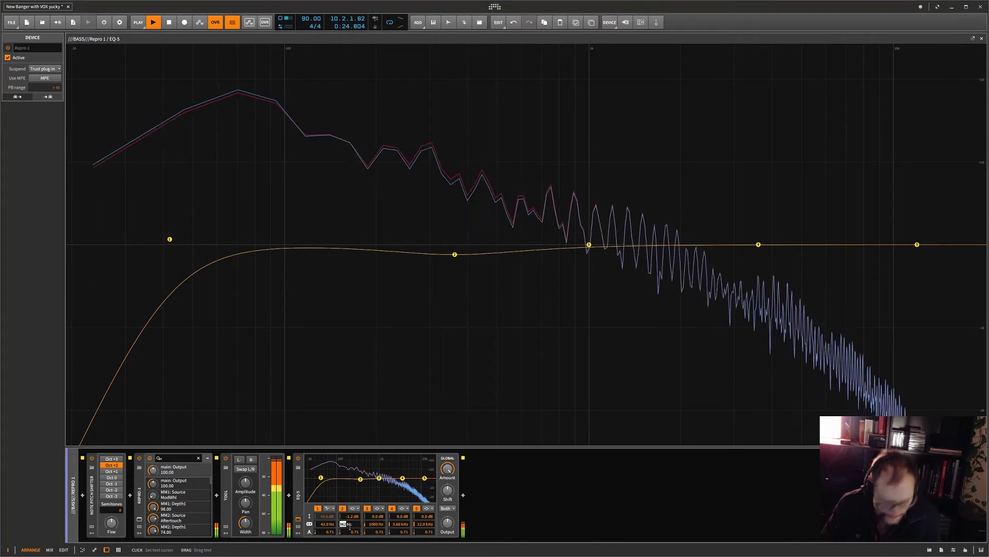
pyautogui.write('200')
pyautogui.press('Return')
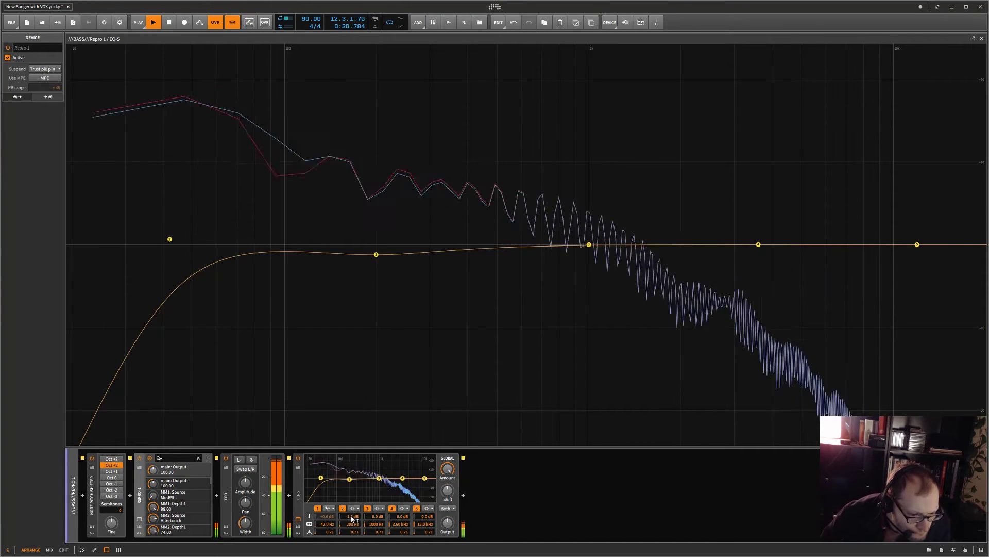
pyautogui.moveTo(353, 519)
pyautogui.mouseDown()
pyautogui.moveTo(353, 537)
pyautogui.moveTo(352, 506)
pyautogui.mouseUp()
pyautogui.click(353, 515)
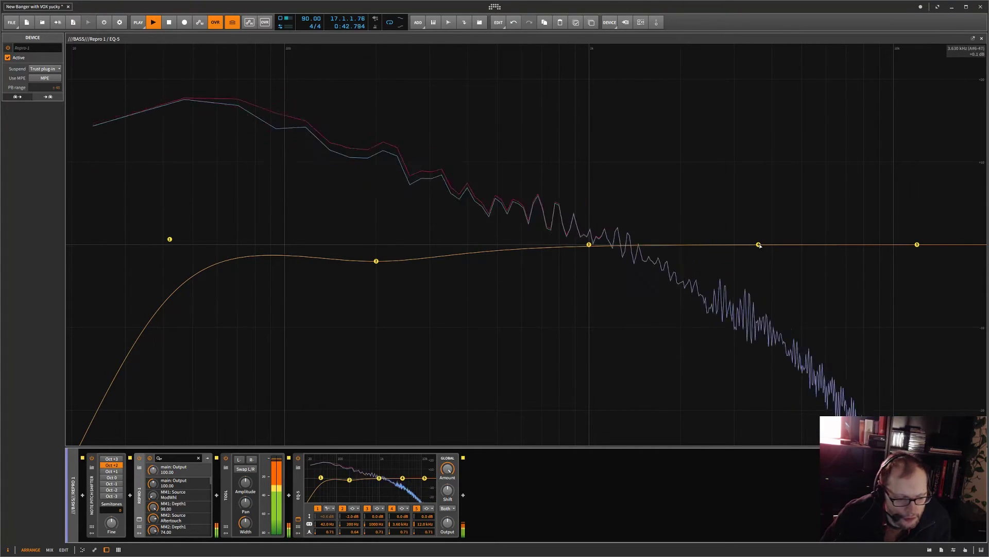
# Move EQ-5 band 3 to about 799 Hz and boost band 4 by about 2.7 dB at 1.68 kHz
pyautogui.moveTo(758, 244); pyautogui.dragTo(758, 205)
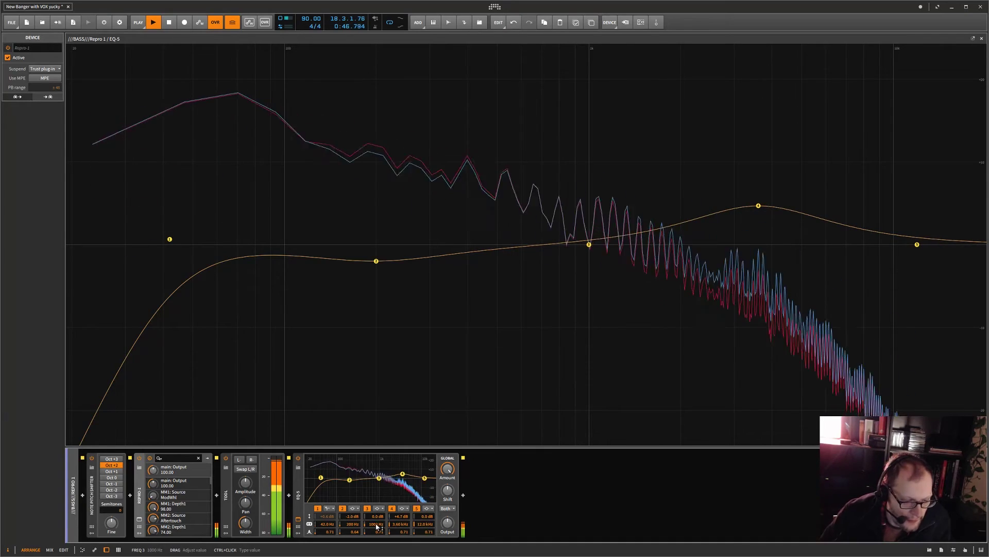
pyautogui.moveTo(376, 526)
pyautogui.mouseDown()
pyautogui.moveTo(377, 539)
pyautogui.moveTo(377, 530)
pyautogui.mouseUp()
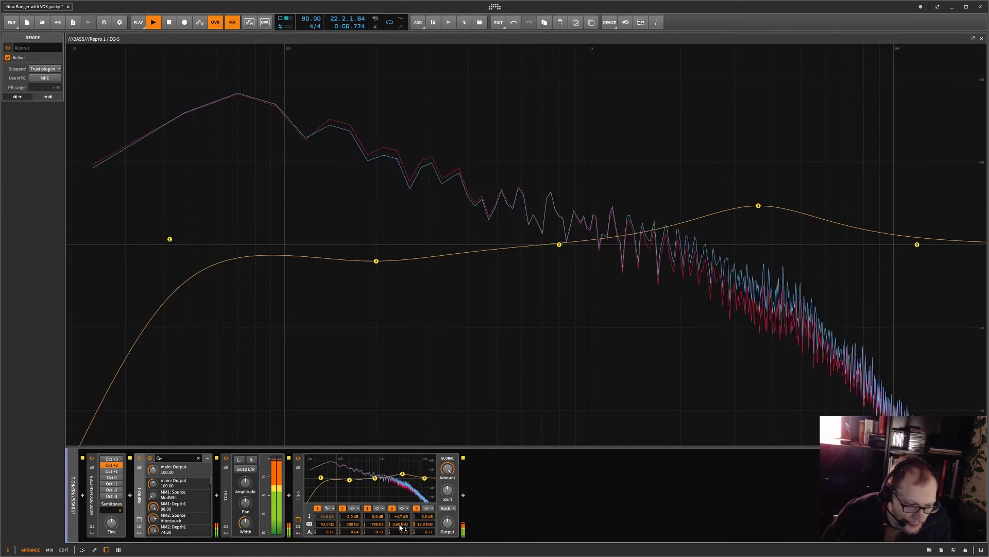
pyautogui.moveTo(400, 526); pyautogui.dragTo(401, 522)
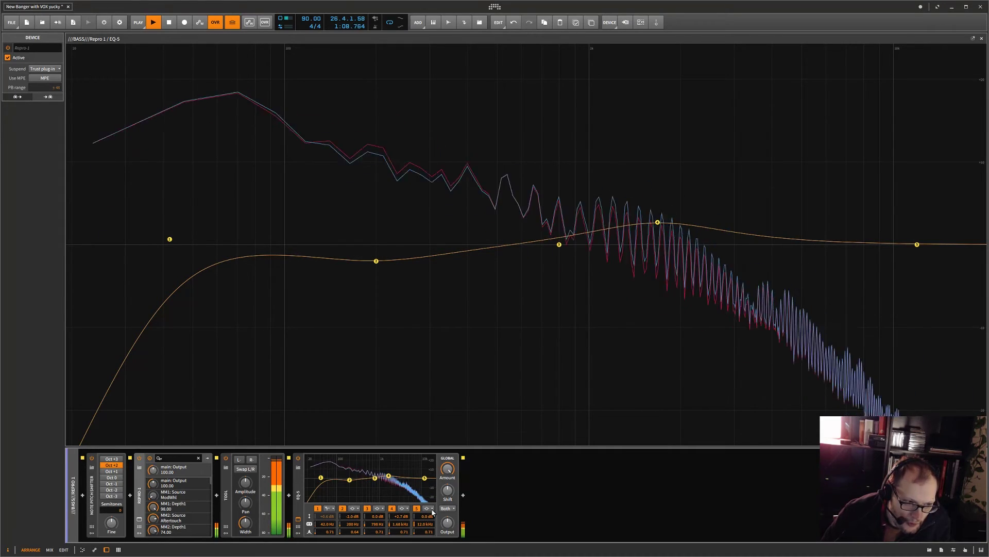
# Compare the bass sound with EQ-5 band 1 bypassed and re-enabled, and close the expanded EQ view
pyautogui.click(318, 509)
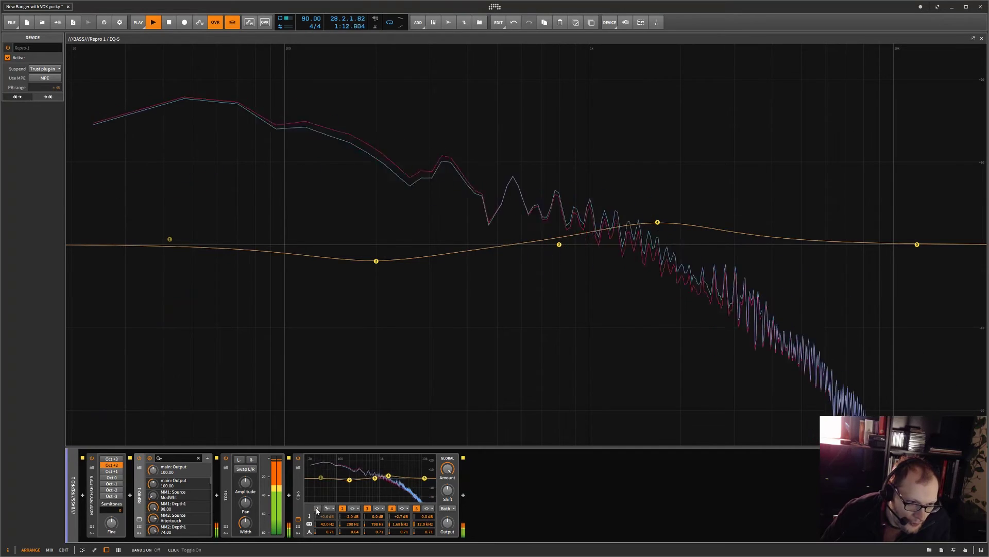
pyautogui.click(317, 508)
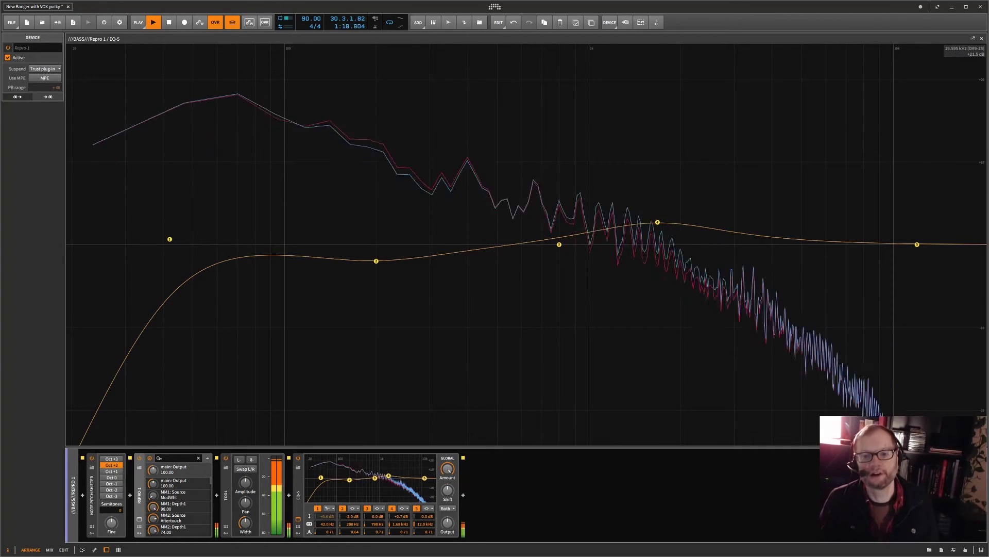
pyautogui.click(981, 39)
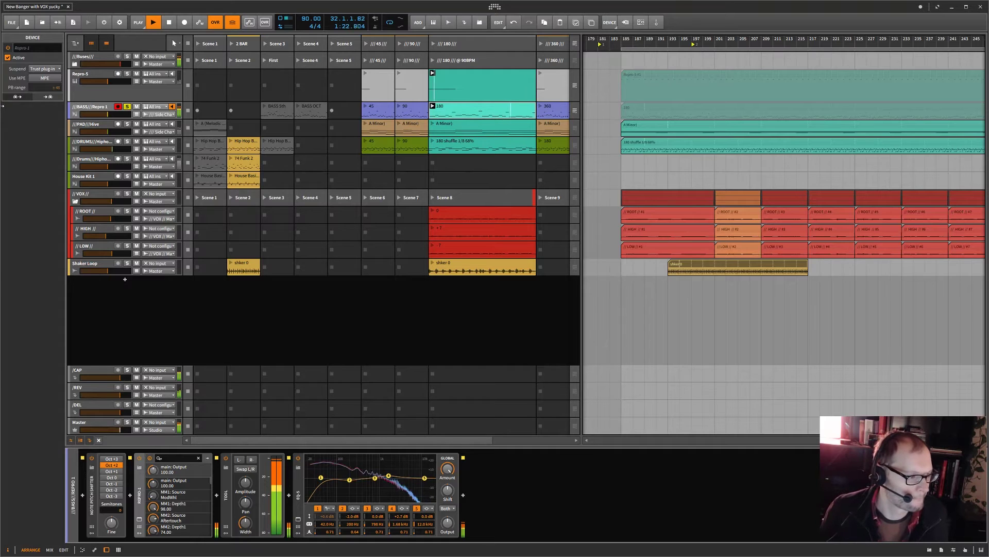
# Launch the ///DRUMS/// track's 180 shuffle clip and solo the Kick pad in its Drum Machine
pyautogui.click(432, 142)
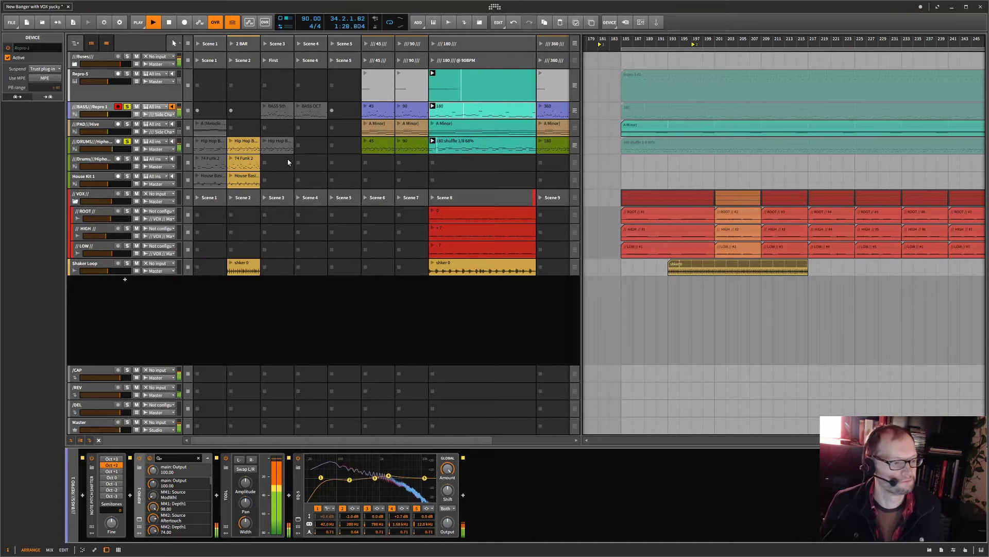
pyautogui.click(98, 144)
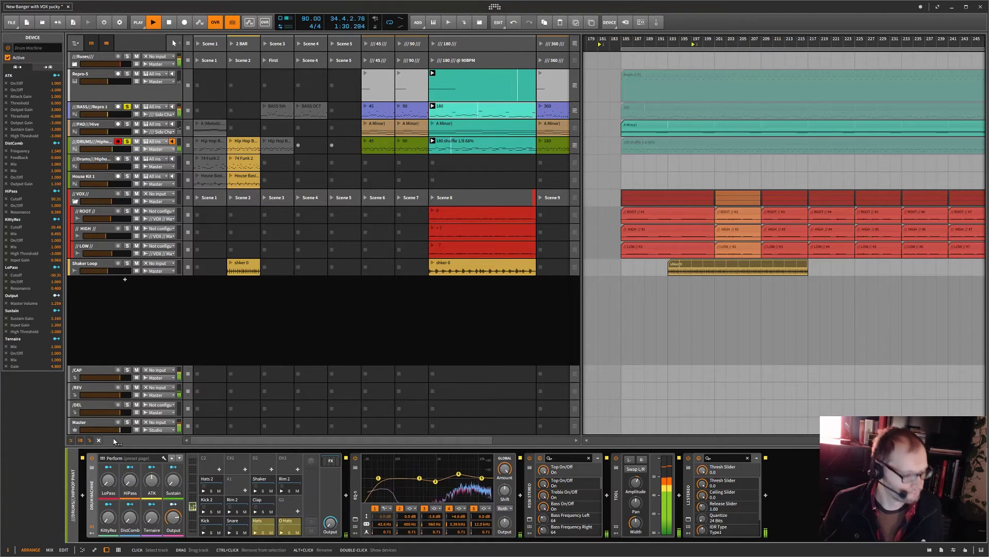
pyautogui.click(212, 533)
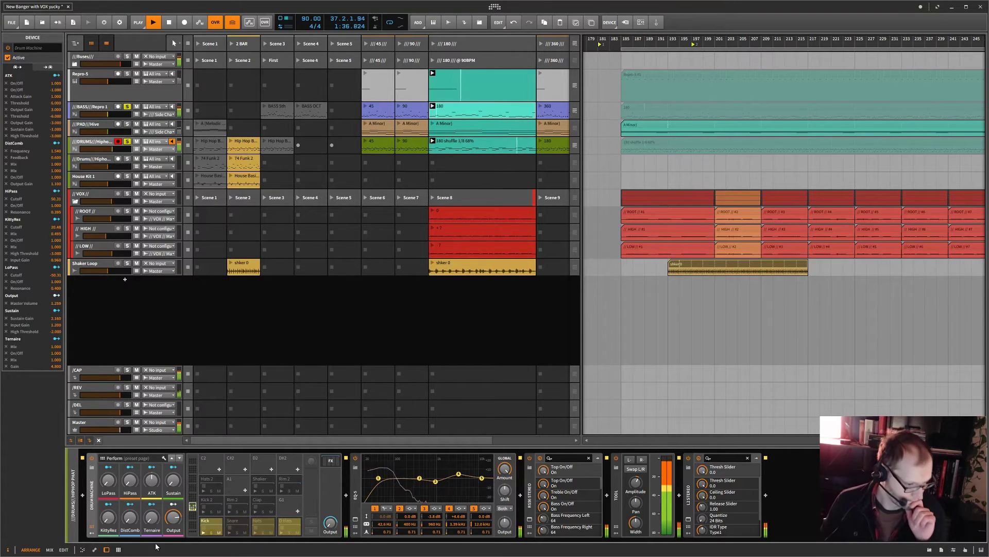
# Insert an EQ-5 after the Sampler on the Drum Machine's Kick chain and open its expanded view
pyautogui.click(119, 550)
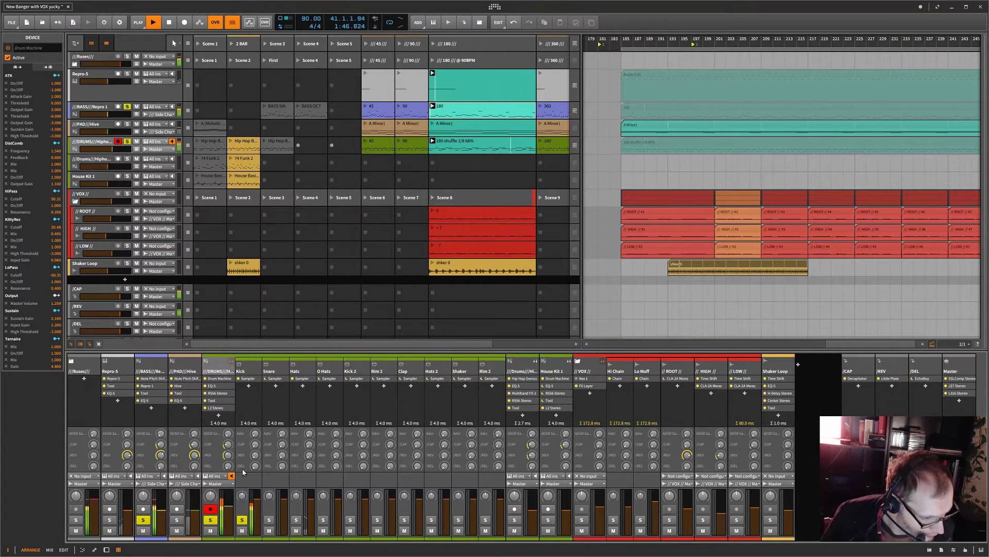
pyautogui.click(252, 381)
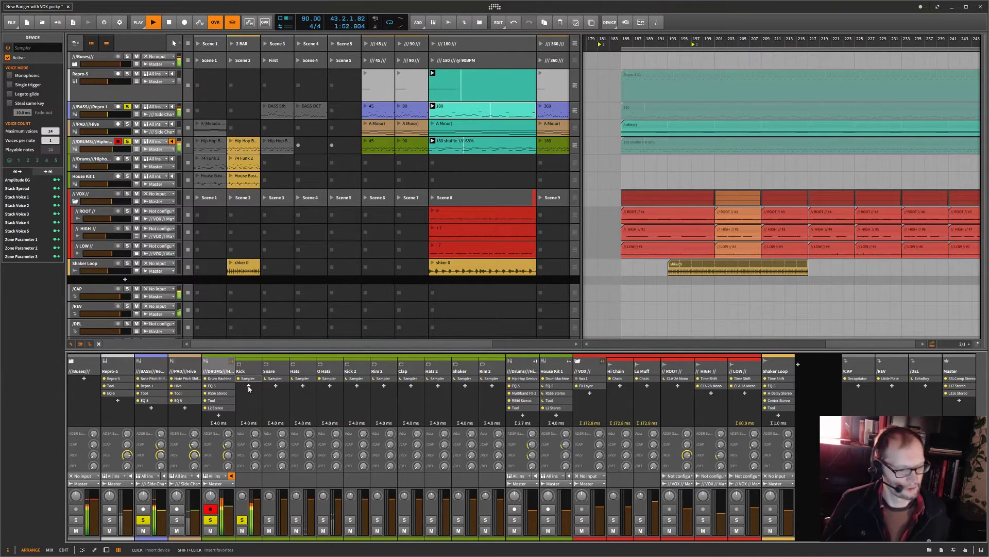
pyautogui.click(249, 386)
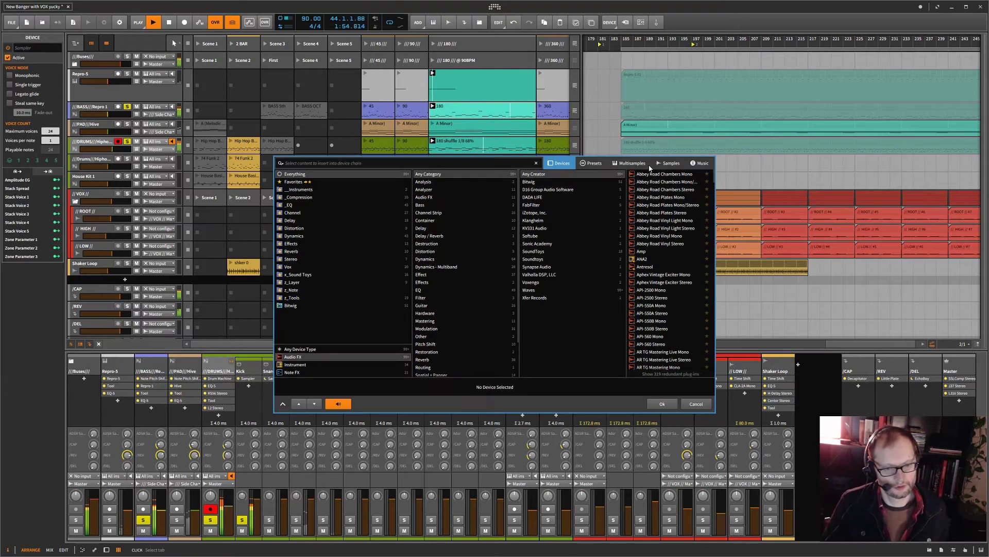
pyautogui.click(290, 205)
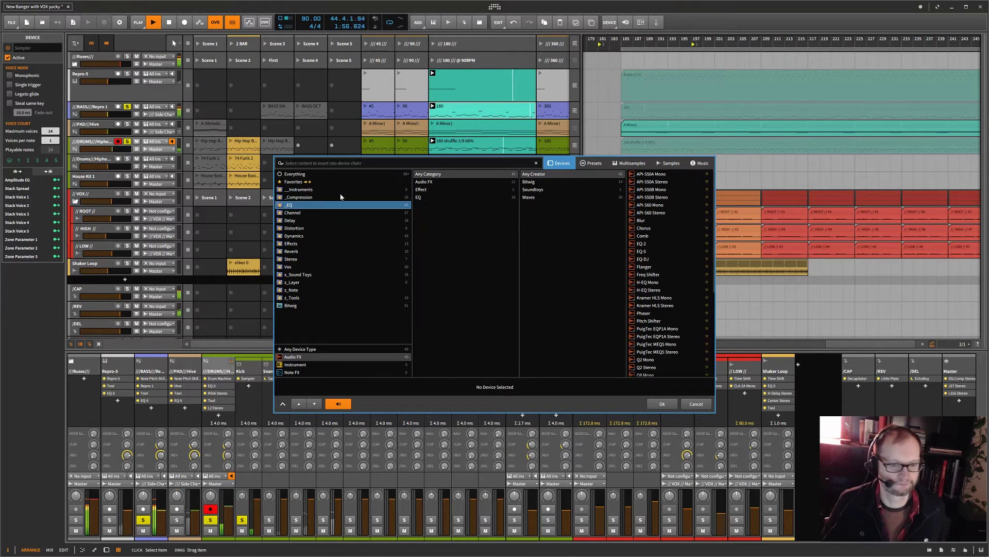
pyautogui.doubleClick(642, 252)
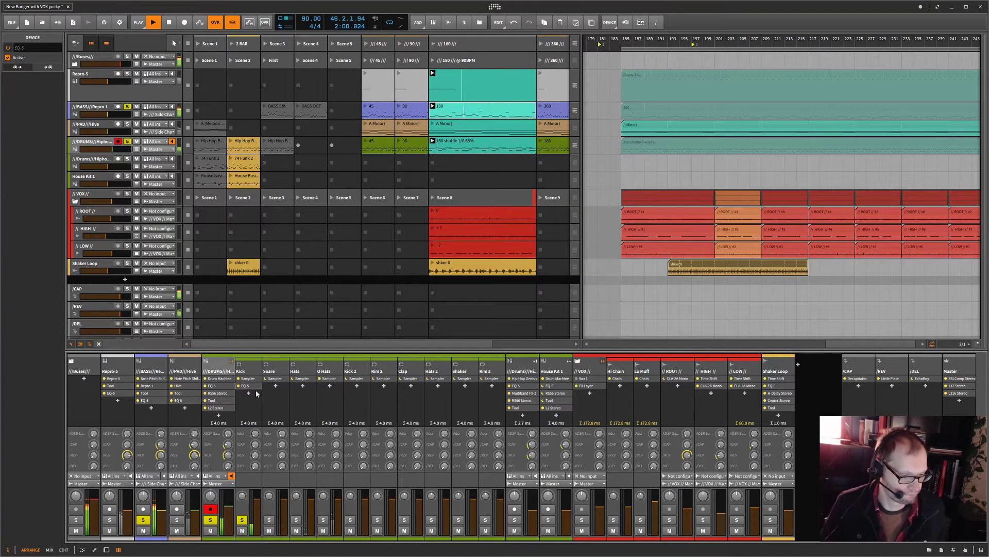
pyautogui.press('d')
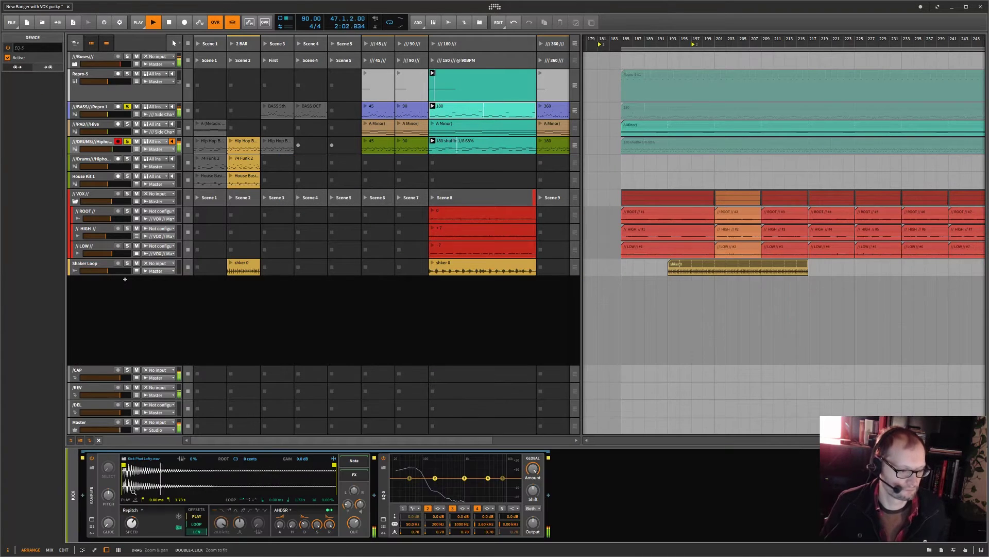
pyautogui.click(383, 519)
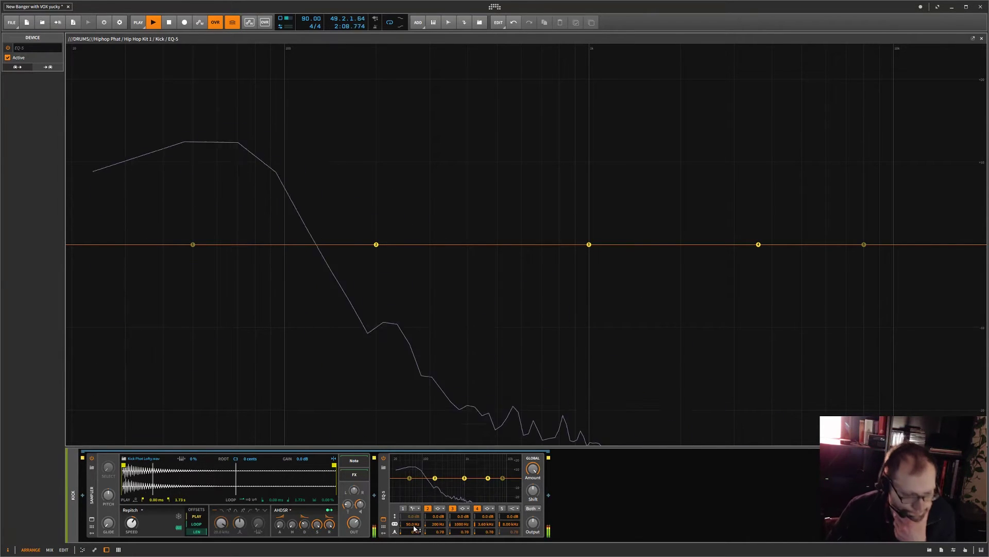
# Enable band 1 of the kick's EQ-5 as a low cut at about 32.5 Hz
pyautogui.click(404, 508)
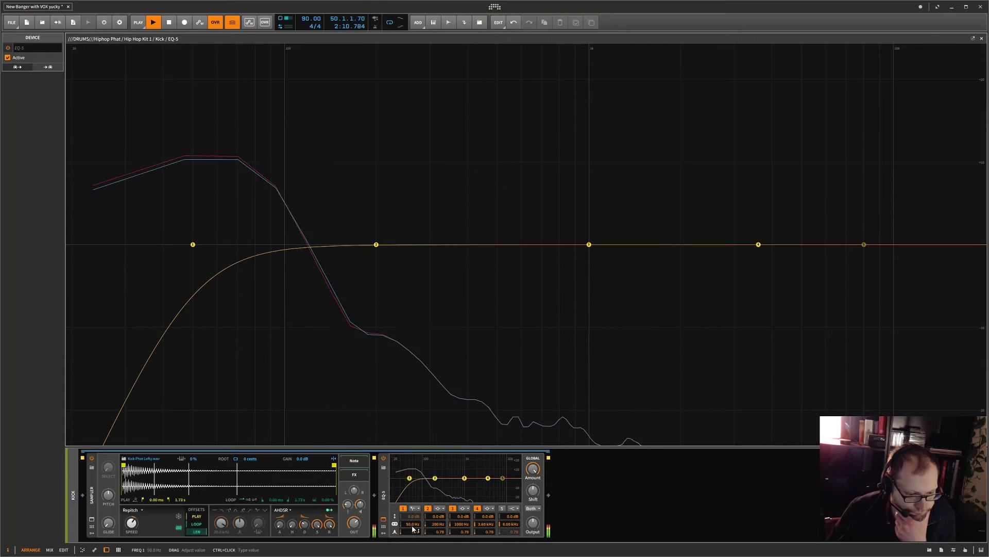
pyautogui.moveTo(413, 524); pyautogui.dragTo(412, 546)
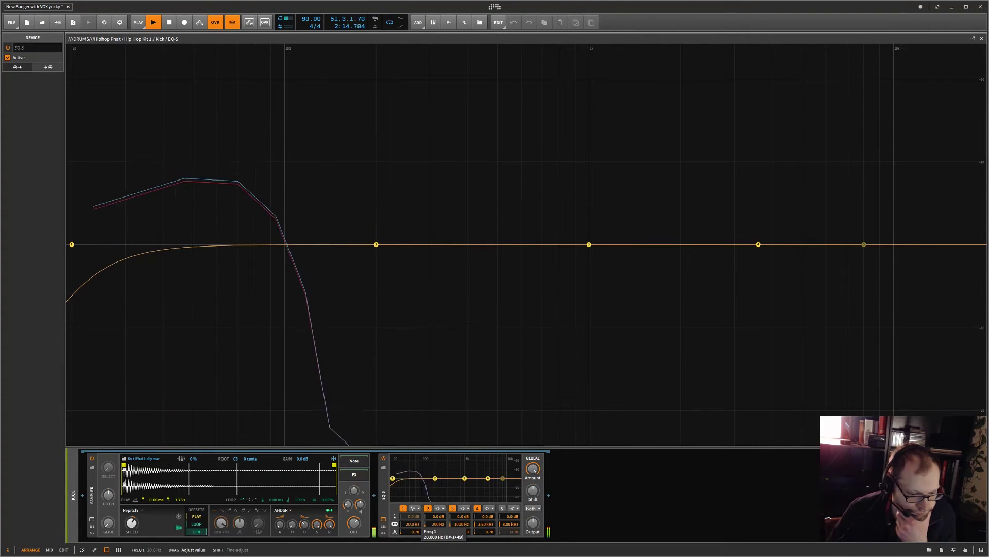
pyautogui.moveTo(412, 524)
pyautogui.mouseDown()
pyautogui.moveTo(412, 510)
pyautogui.moveTo(412, 525)
pyautogui.mouseUp()
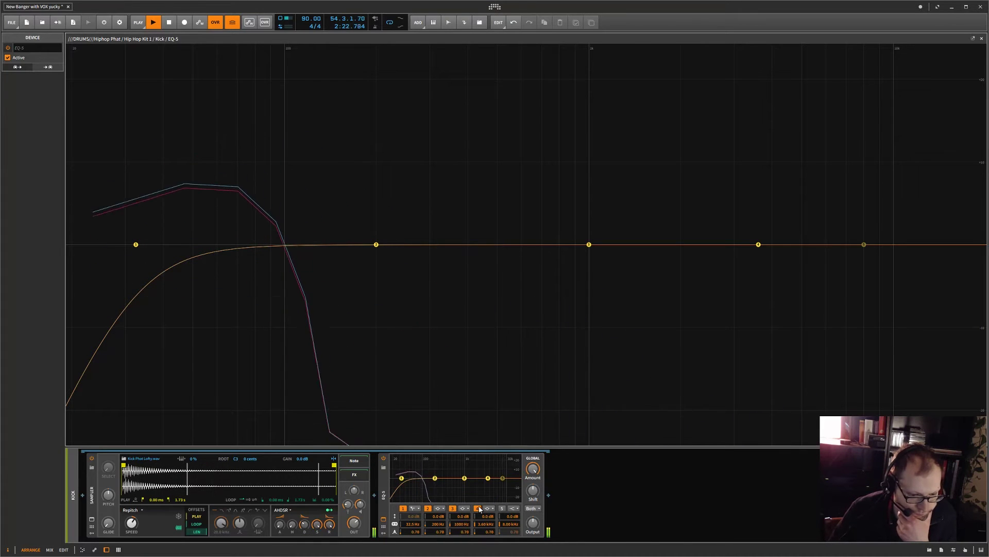
# Move the kick EQ's band 2 to about 245 Hz and boost band 3 by 1.7 dB at 2.56 kHz
pyautogui.moveTo(463, 516); pyautogui.dragTo(463, 509)
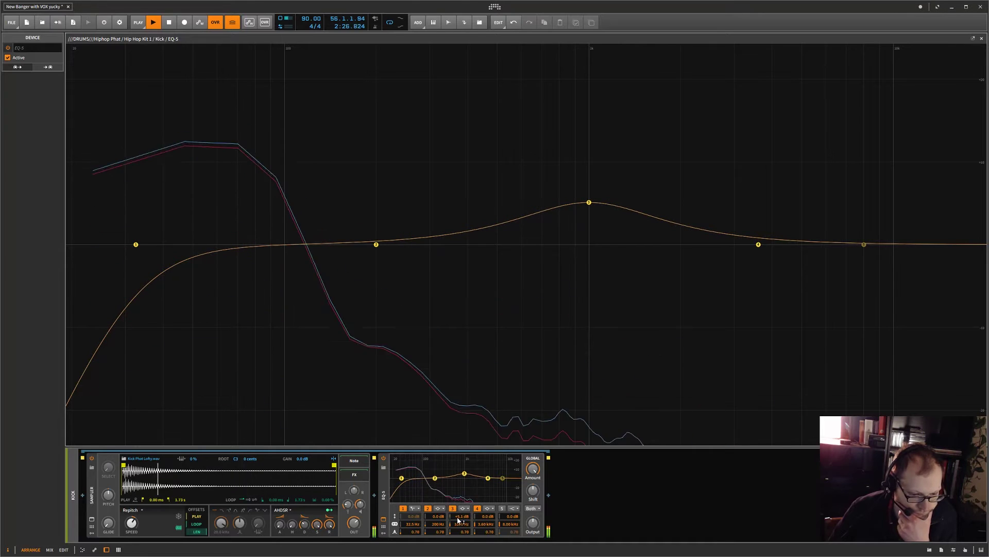
pyautogui.moveTo(437, 525); pyautogui.dragTo(462, 524)
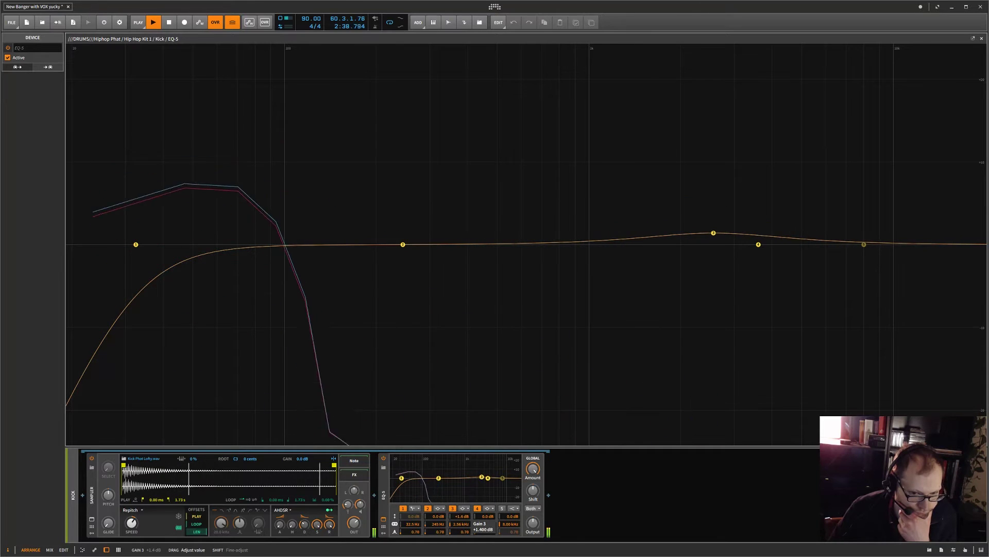
# Enable band 5 as a 2-pole low-pass at about 6.3 kHz and reduce band 3's boost to 1.2 dB at 2.53 kHz
pyautogui.click(514, 508)
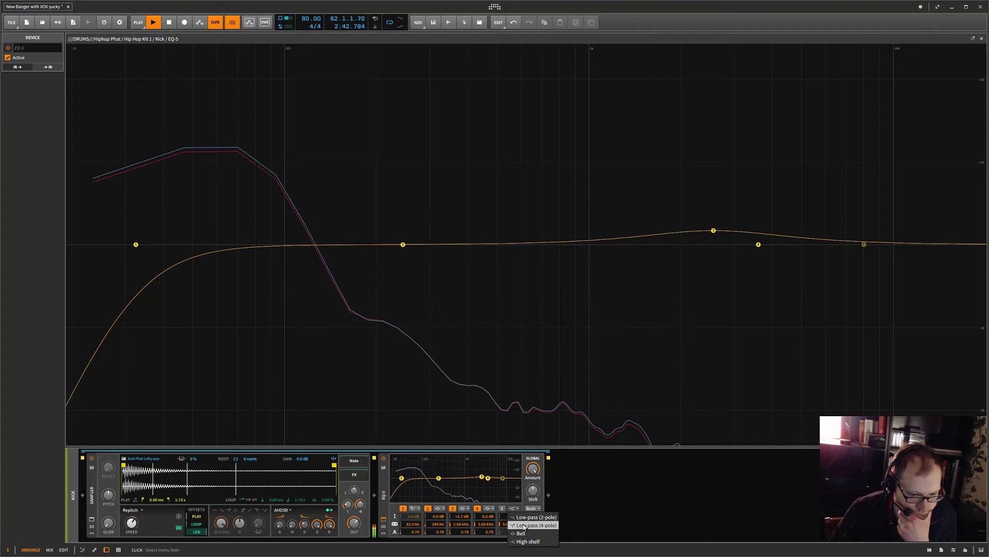
pyautogui.click(524, 517)
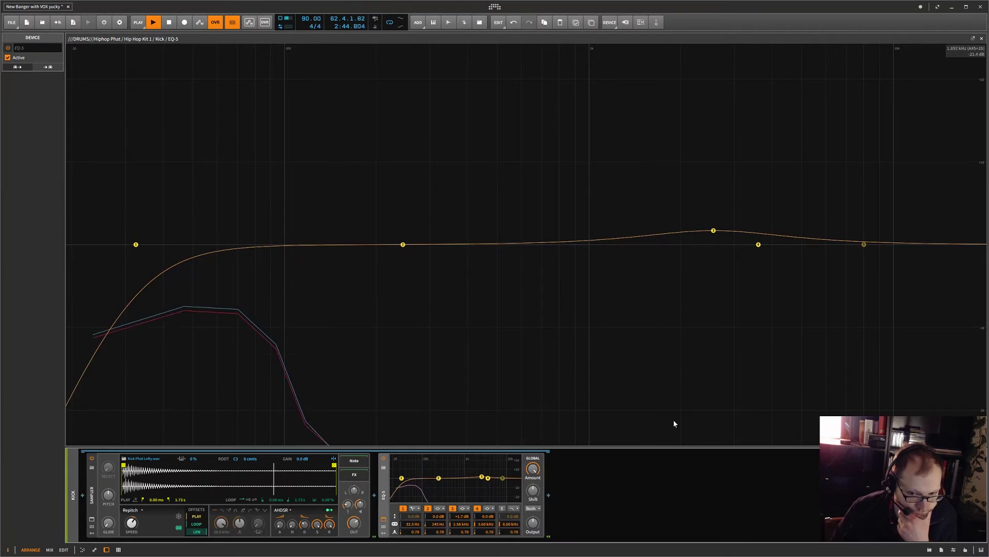
pyautogui.moveTo(510, 524)
pyautogui.mouseDown()
pyautogui.moveTo(510, 541)
pyautogui.moveTo(510, 530)
pyautogui.mouseUp()
pyautogui.moveTo(510, 524); pyautogui.dragTo(510, 510)
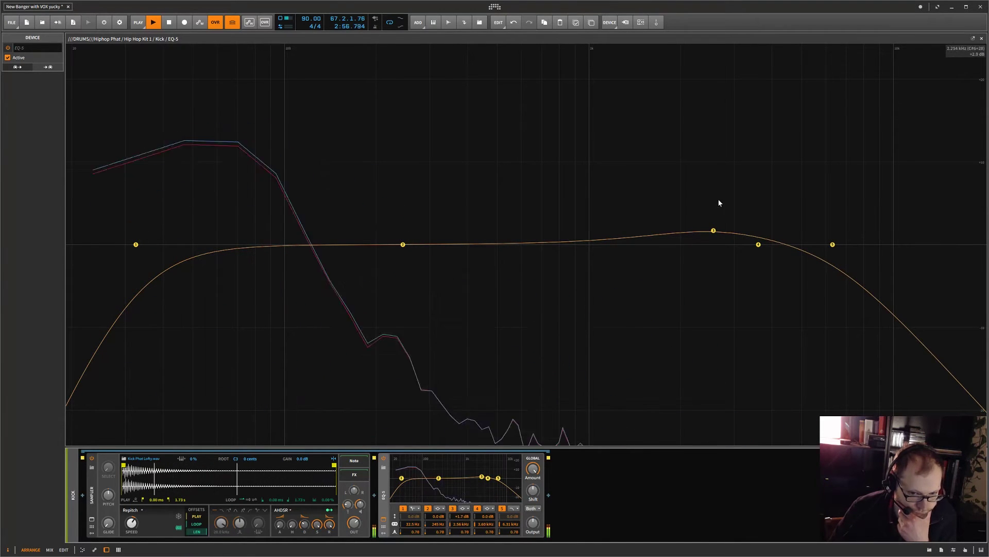
pyautogui.moveTo(713, 231); pyautogui.dragTo(712, 236)
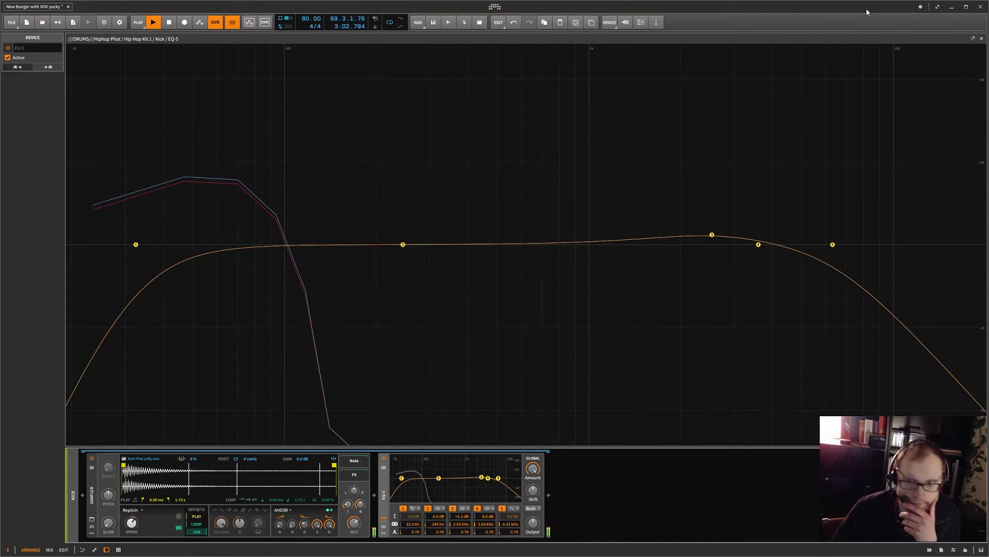
pyautogui.click(981, 40)
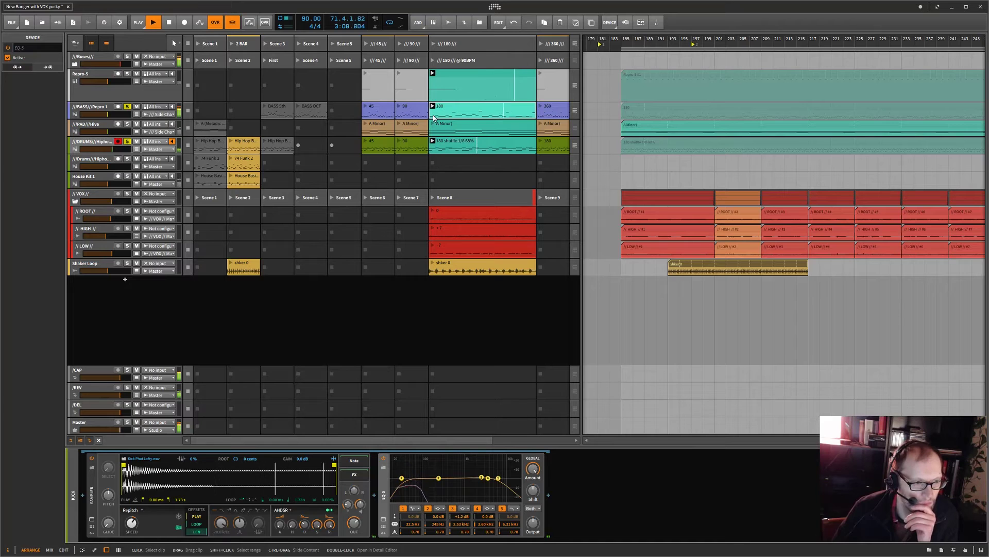
# Clear the Kick pad's solo and audition the full ///DRUMS/// kit soloed together with the bass
pyautogui.click(127, 142)
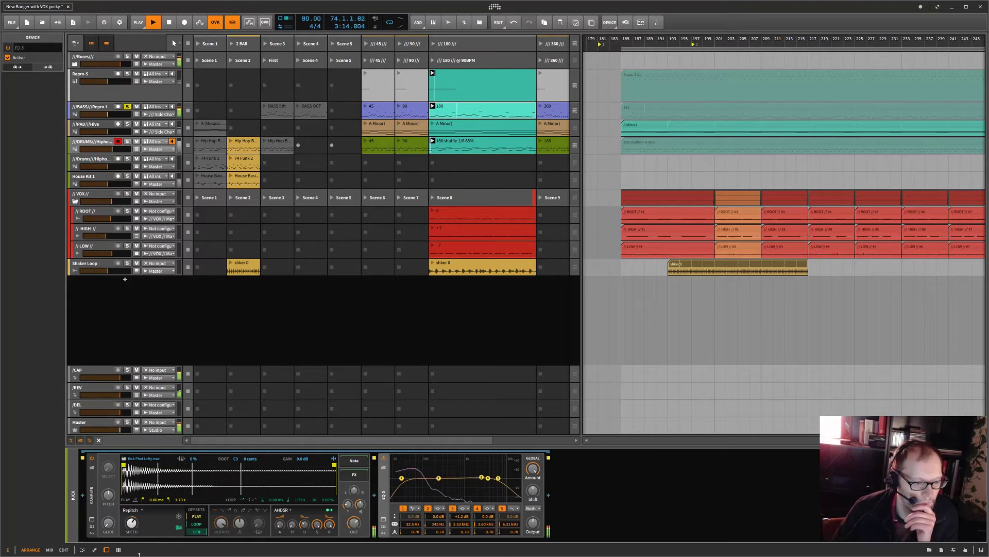
pyautogui.click(95, 147)
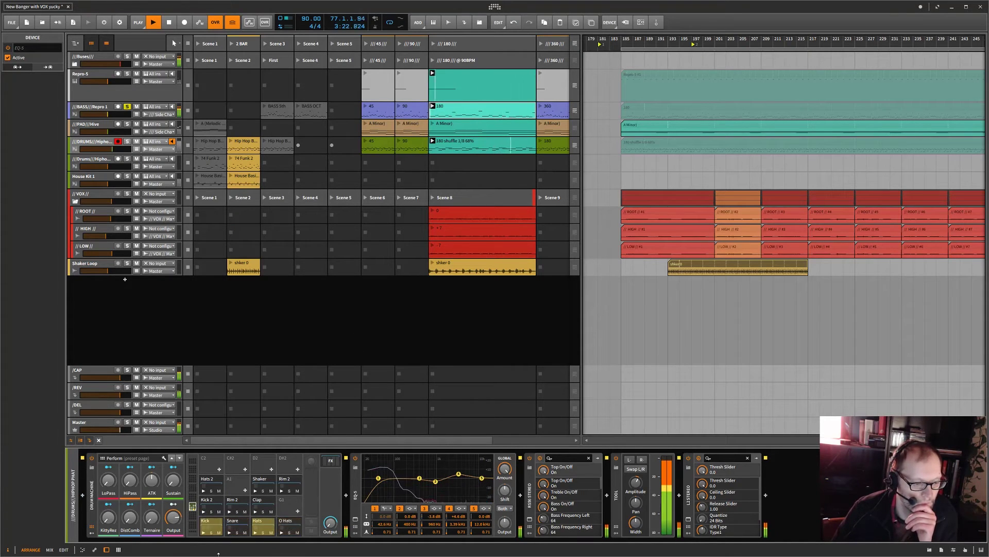
pyautogui.click(127, 107)
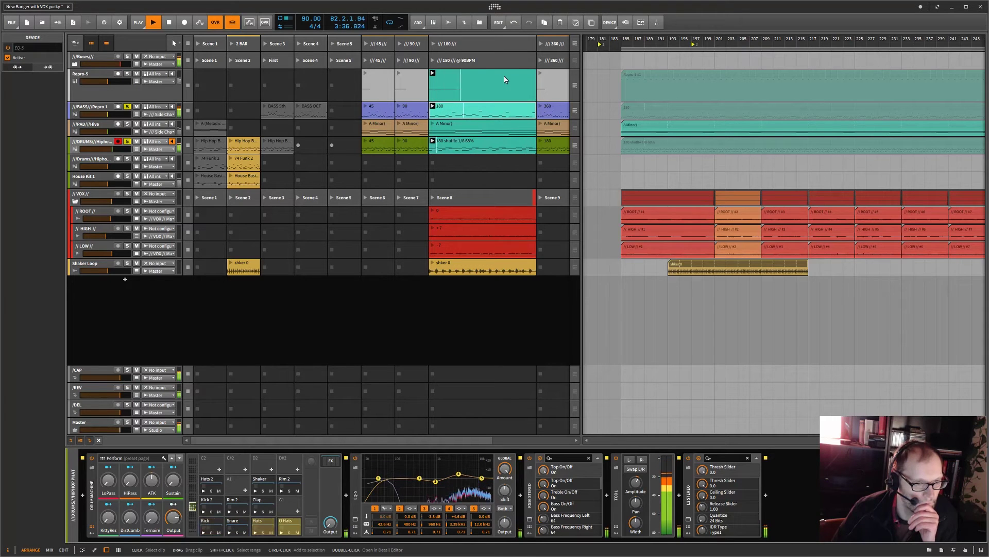
# Insert a Dynamics device between the Tool and EQ-5 on the Repro-5 track
pyautogui.doubleClick(480, 74)
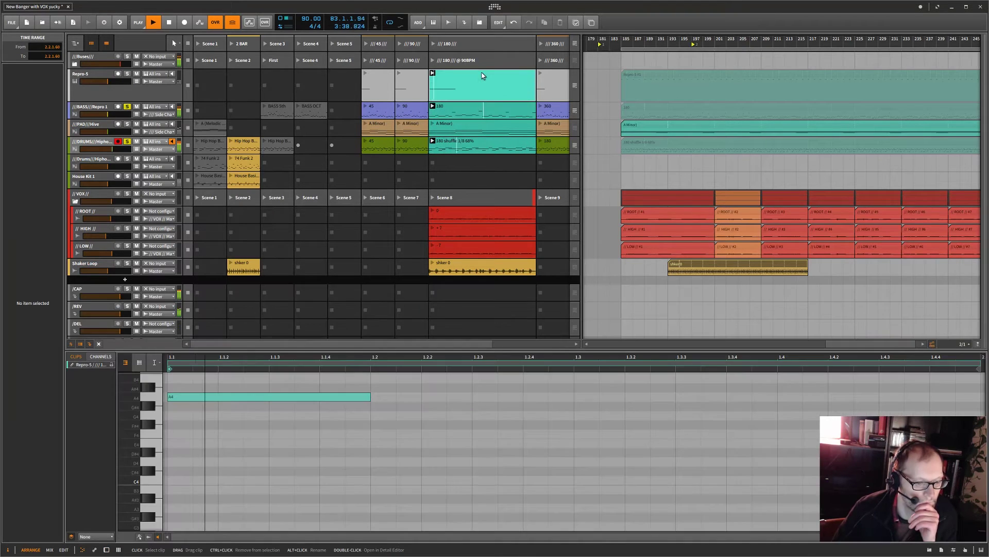
pyautogui.click(162, 98)
pyautogui.press('d')
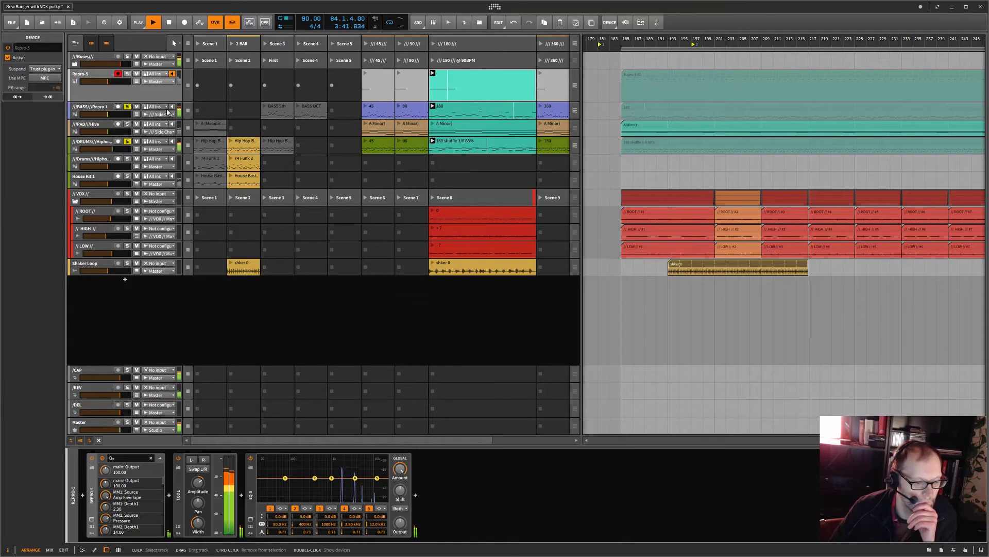
pyautogui.click(242, 496)
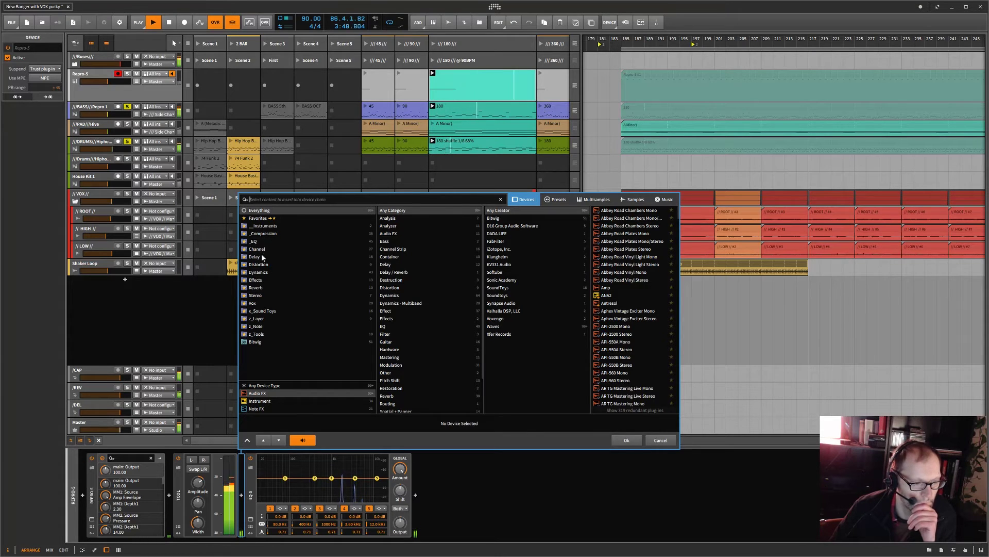
pyautogui.click(261, 274)
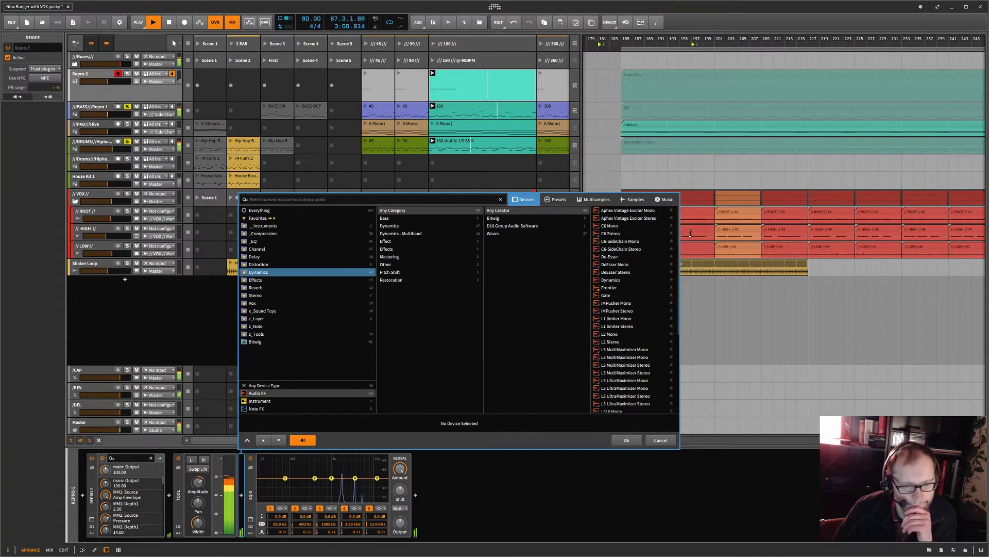
pyautogui.click(611, 280)
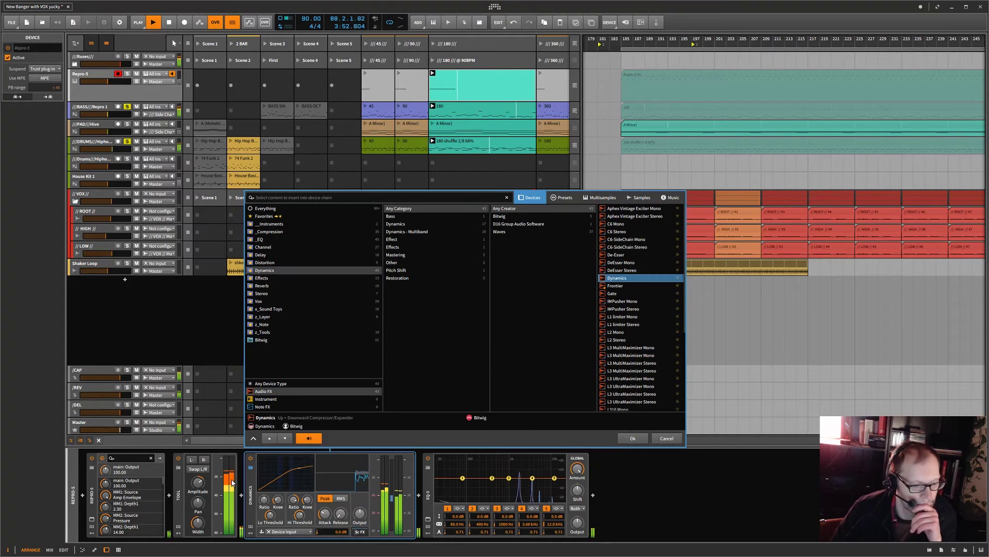
# Set the Dynamics sidechain source to Kick_HHG_13-2 (PRE) from the Hiphop genius drums and close the device browser
pyautogui.click(284, 532)
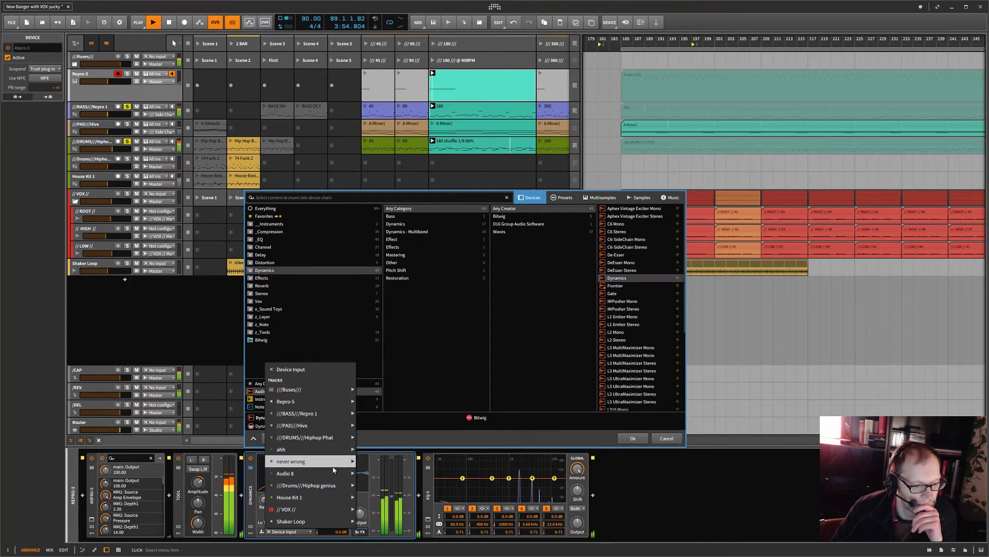
pyautogui.moveTo(337, 492)
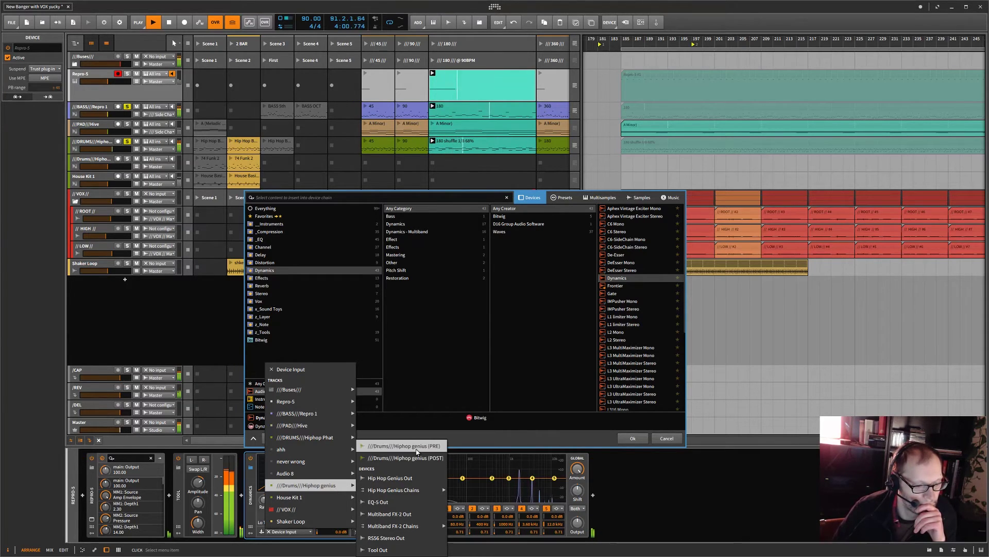
pyautogui.moveTo(427, 493)
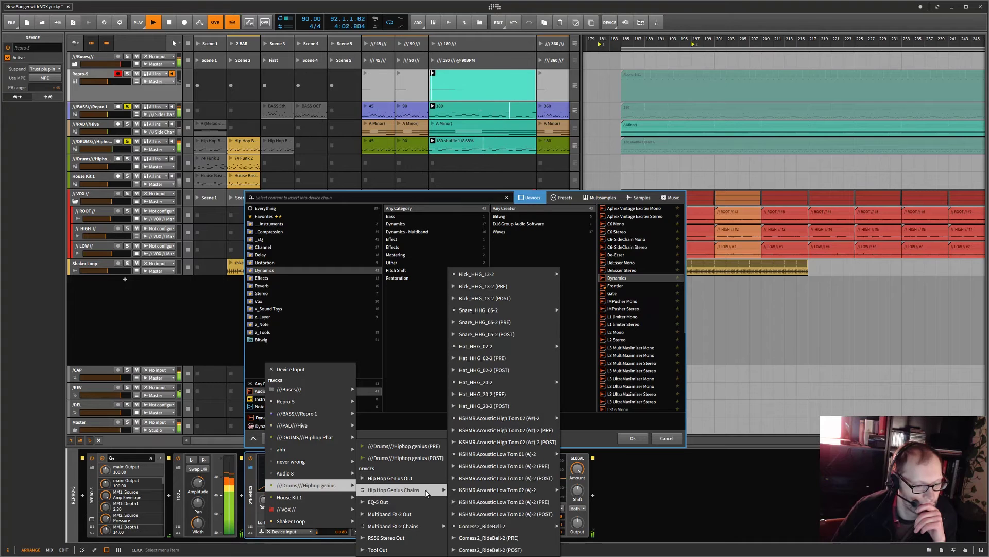
pyautogui.click(534, 287)
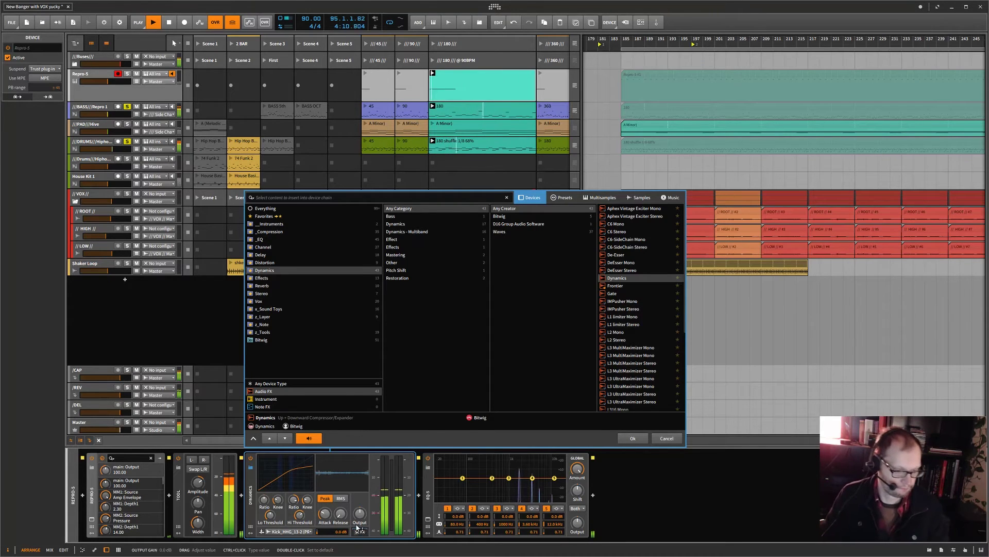
pyautogui.click(632, 438)
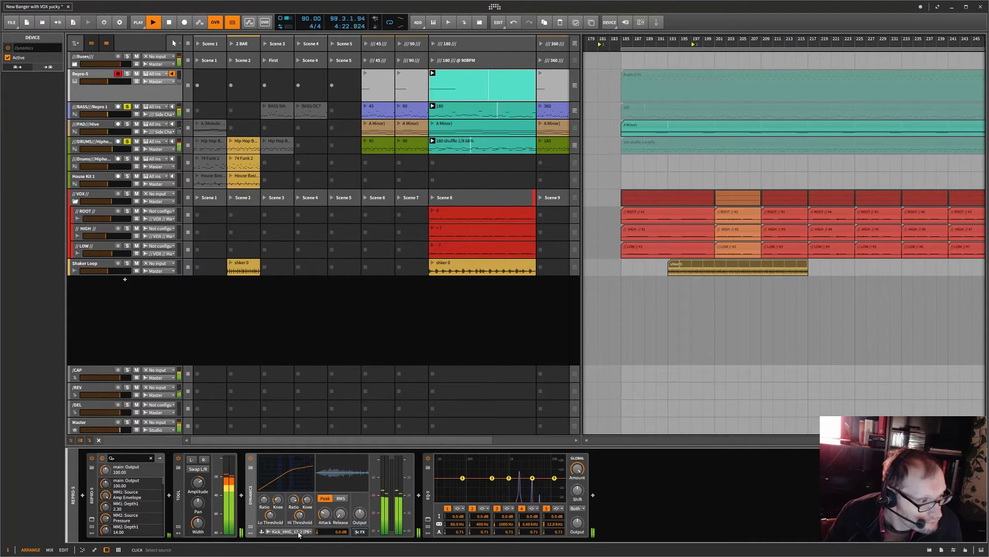
# Stop playback and review the device chains of the ///DRUMS///Hiphop Phat, ///BASS///Repro 1 and ///Drums///Hiphop genius tracks
pyautogui.click(81, 144)
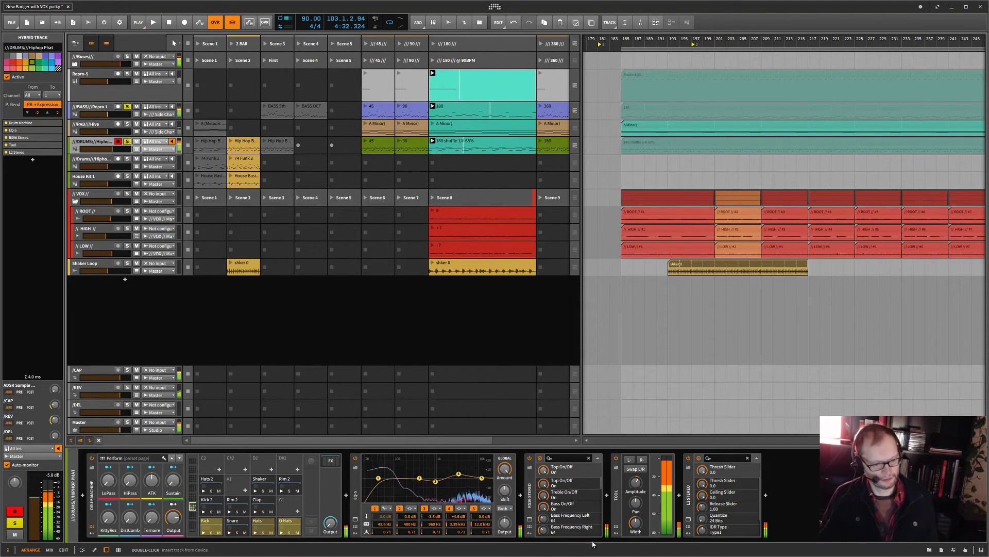
pyautogui.press('space')
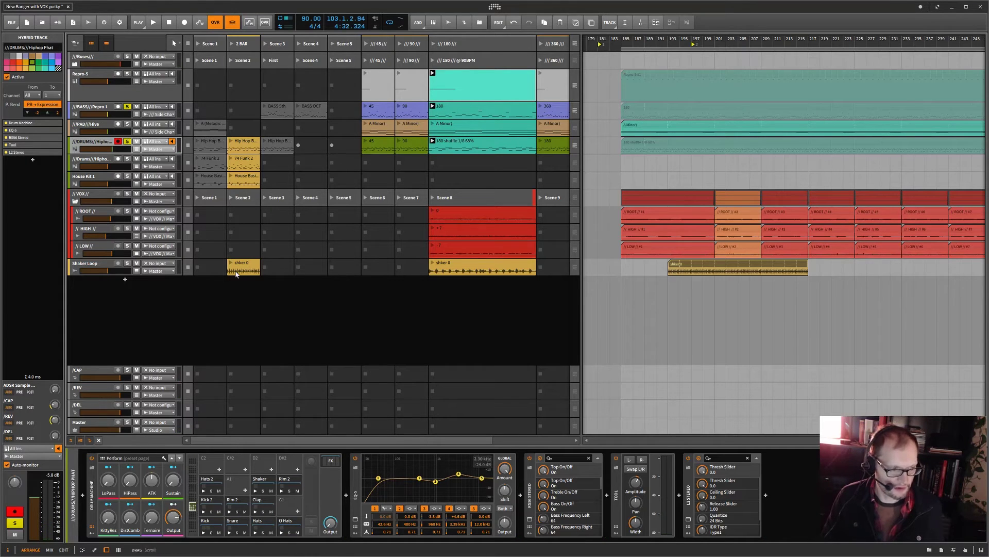
pyautogui.click(81, 111)
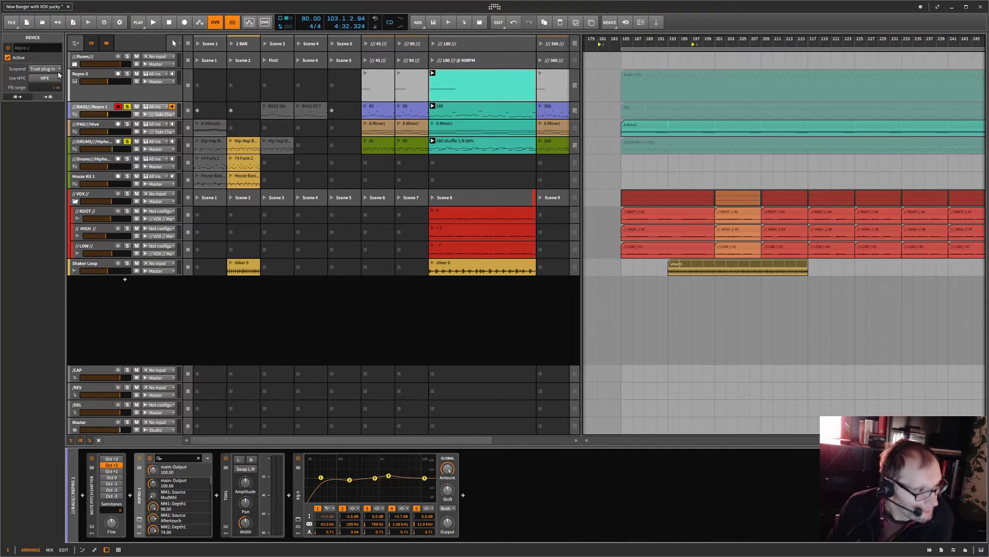
pyautogui.click(101, 144)
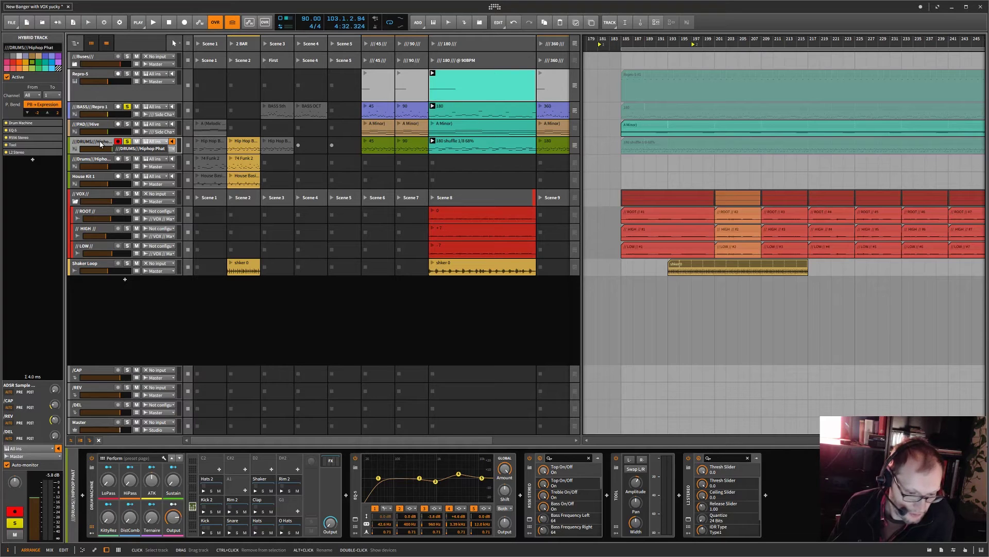
pyautogui.click(102, 162)
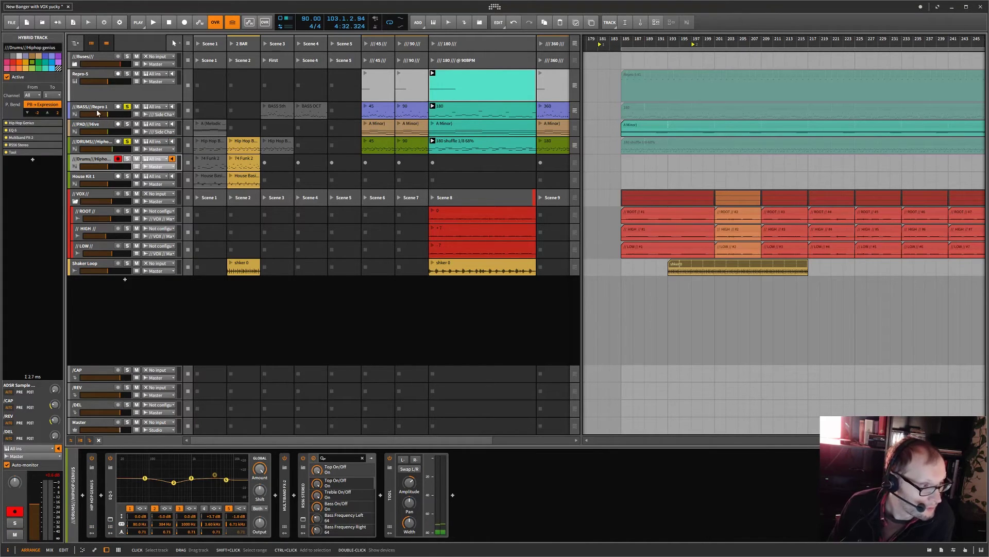
# Move the Dynamics device from the Repro-5 track to the ///BASS///Repro 1 track and place it between Tool and EQ-5
pyautogui.click(103, 54)
pyautogui.click(104, 73)
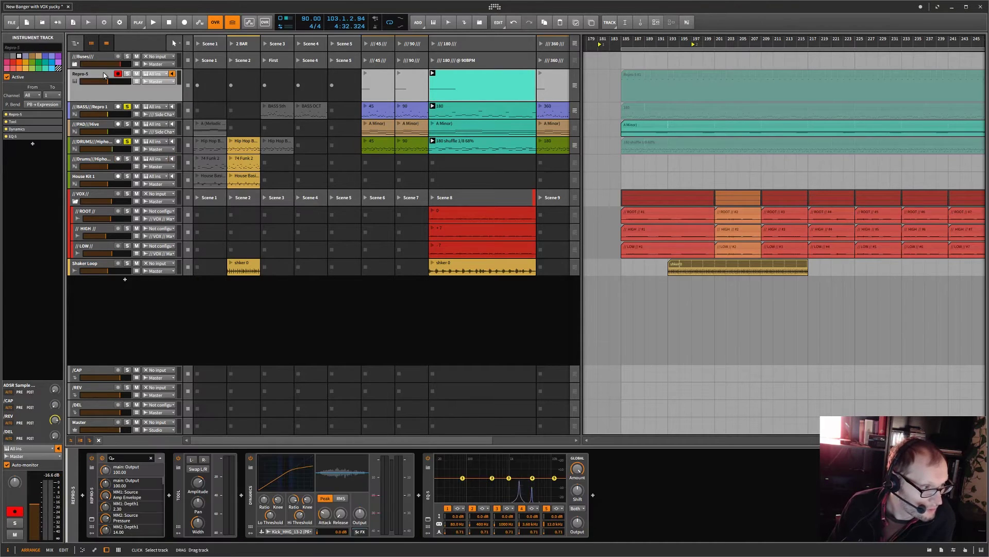
pyautogui.click(105, 108)
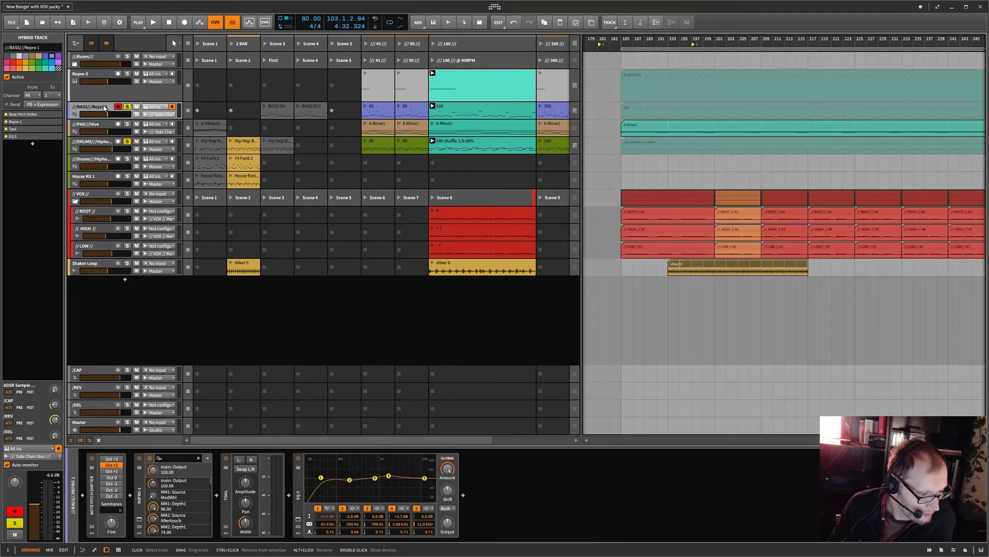
pyautogui.click(103, 90)
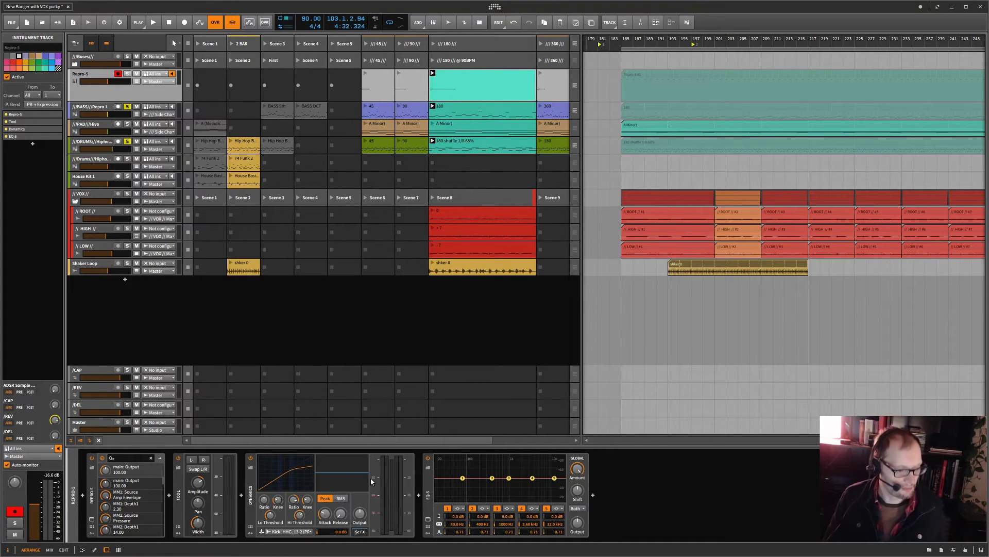
pyautogui.moveTo(253, 502); pyautogui.dragTo(96, 108)
pyautogui.click(93, 93)
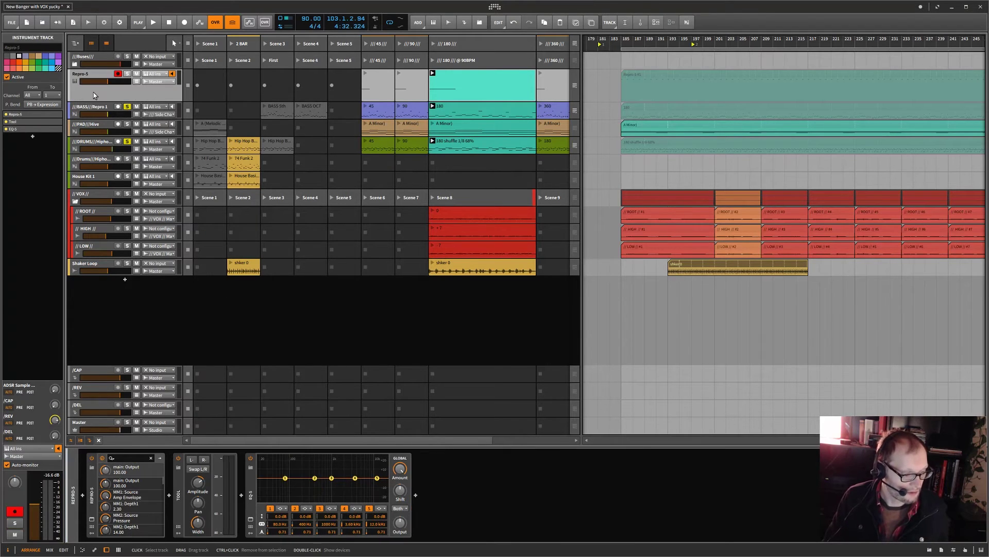
pyautogui.click(97, 109)
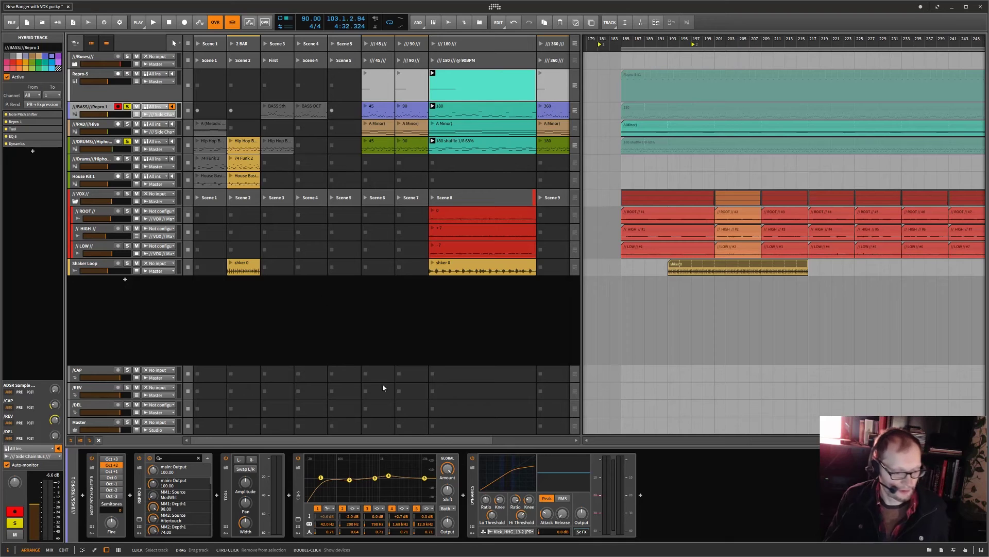
pyautogui.moveTo(476, 498); pyautogui.dragTo(439, 496)
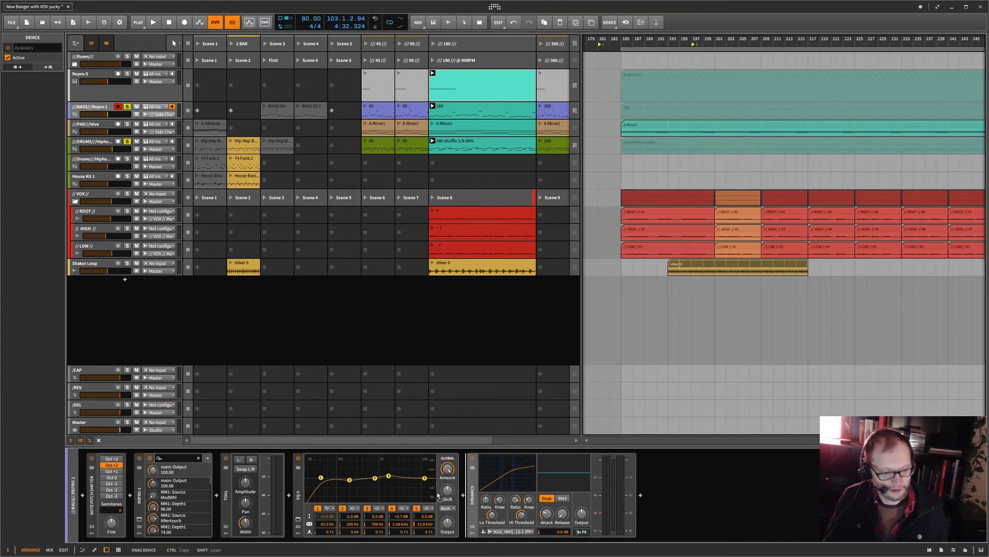
pyautogui.moveTo(301, 489); pyautogui.dragTo(304, 491)
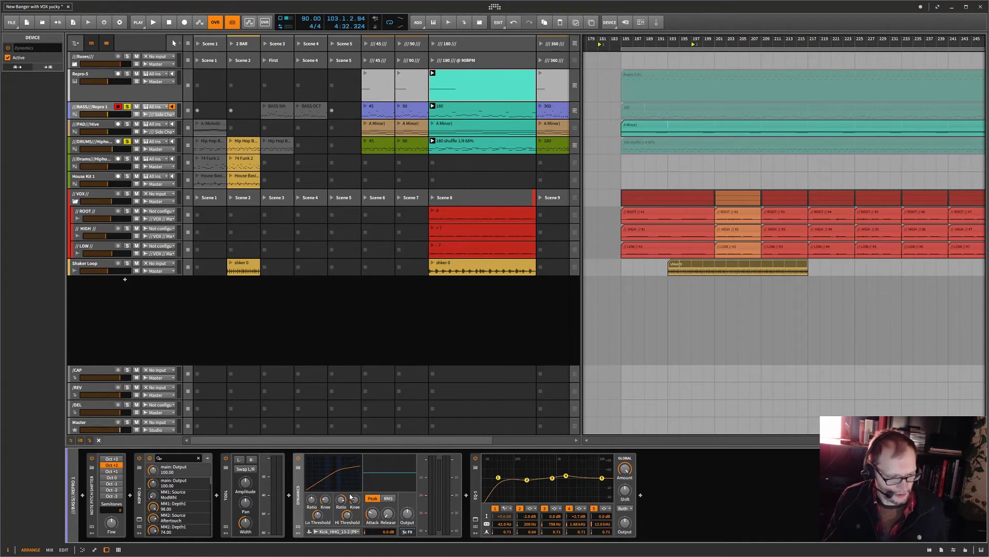
# Set the bass Dynamics sidechain source to Kick (PRE) from the ///DRUMS///Hiphop Phat drum machine chains
pyautogui.click(350, 534)
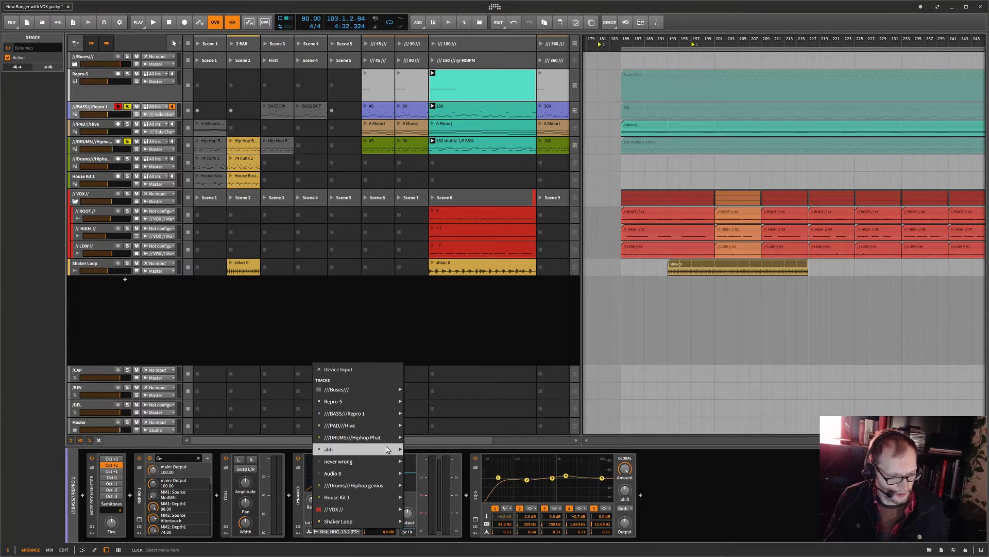
pyautogui.moveTo(386, 447)
pyautogui.moveTo(382, 487)
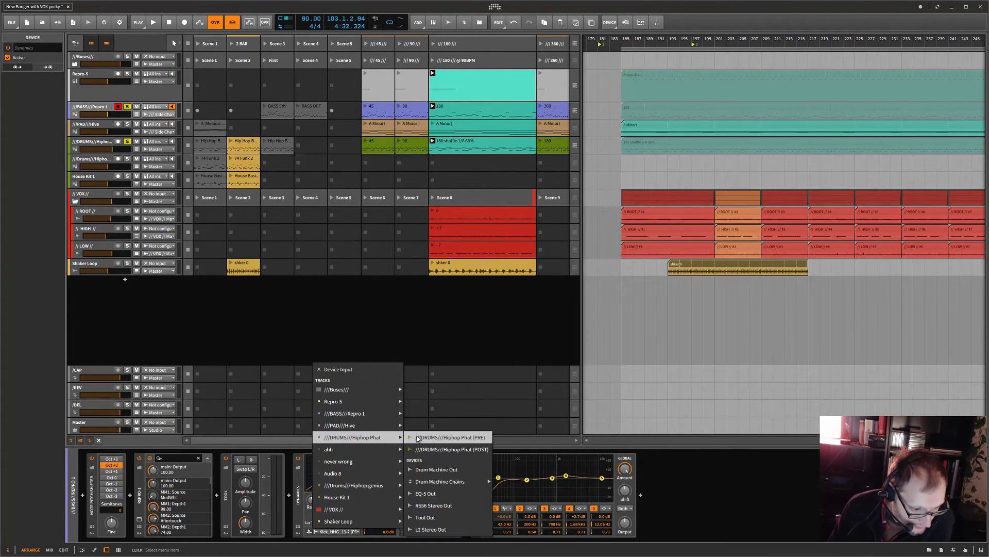
pyautogui.moveTo(477, 488)
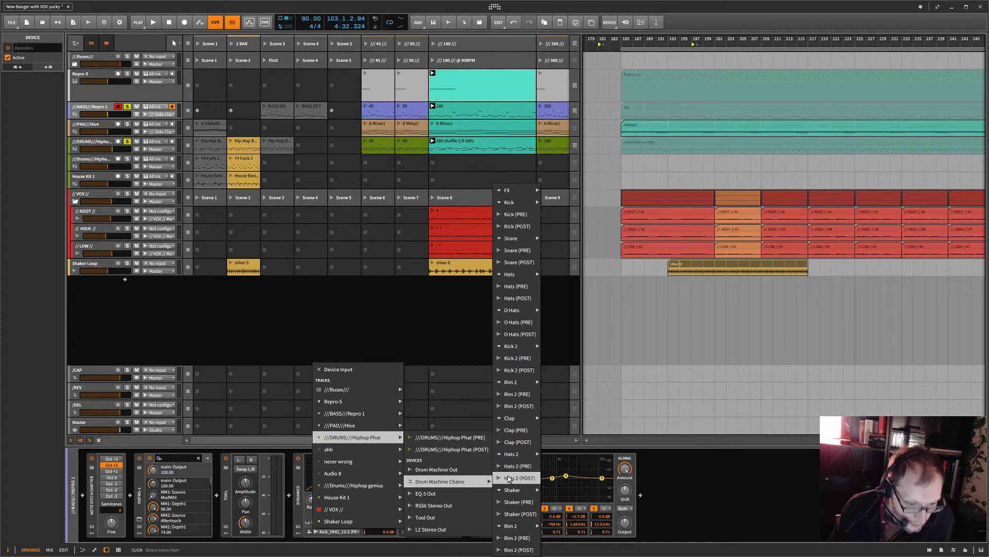
pyautogui.click(527, 216)
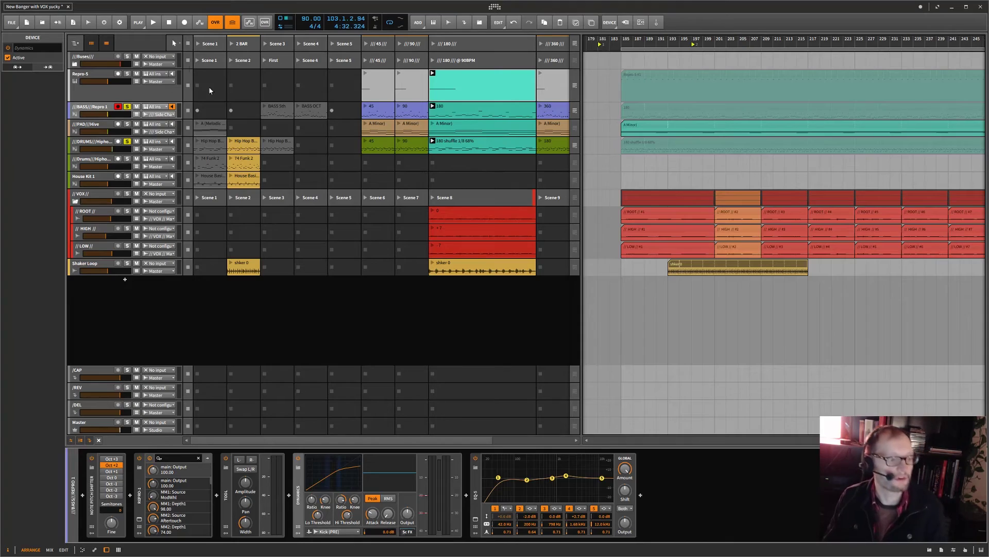
# Play the 180 scene, lower the Hi Threshold and adjust the high Ratio of the bass Dynamics
pyautogui.click(433, 44)
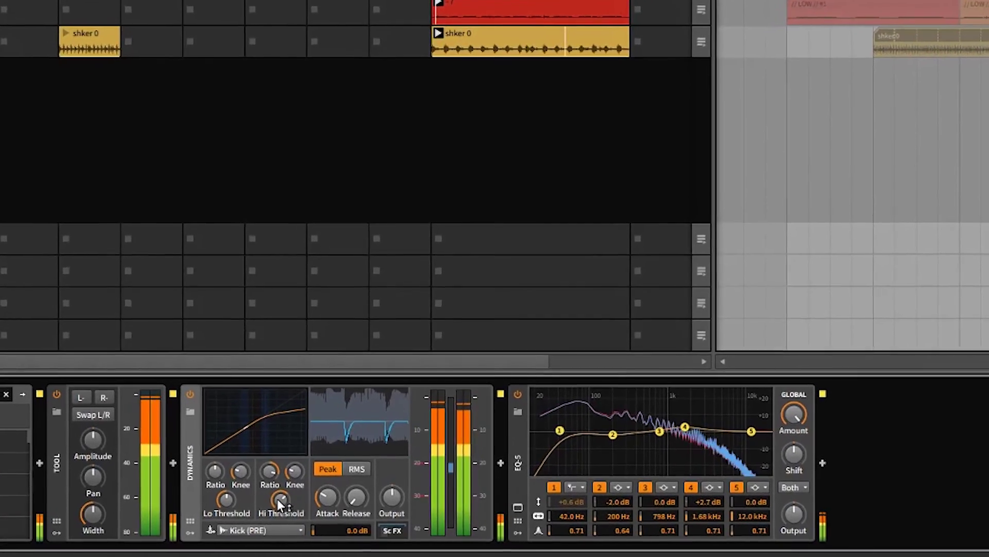
pyautogui.moveTo(277, 499)
pyautogui.mouseDown()
pyautogui.moveTo(278, 518)
pyautogui.moveTo(277, 508)
pyautogui.mouseUp()
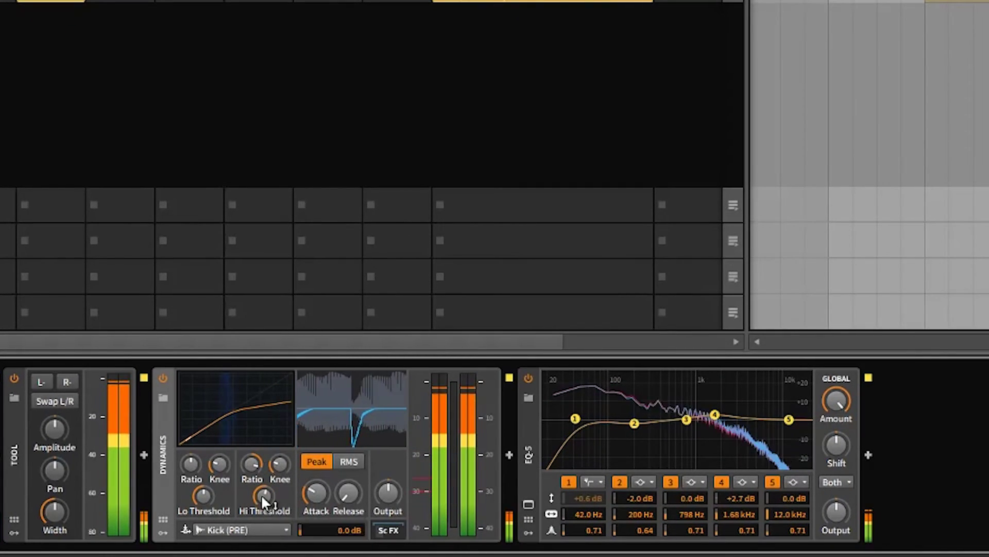
pyautogui.moveTo(249, 461); pyautogui.dragTo(249, 452)
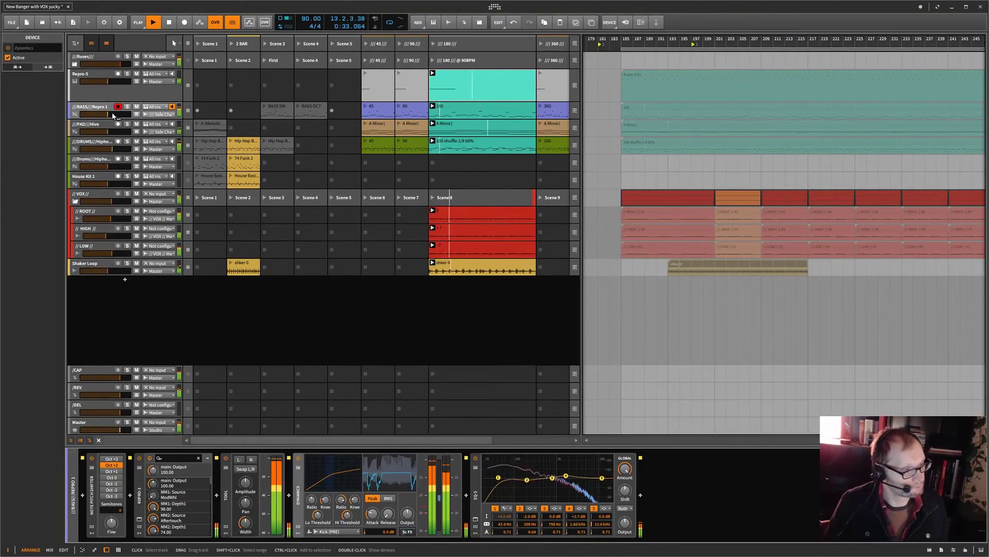
# Solo the Kick pad in the ///DRUMS///Hiphop Phat drum machine, audition it within the mix and stop playback
pyautogui.click(103, 144)
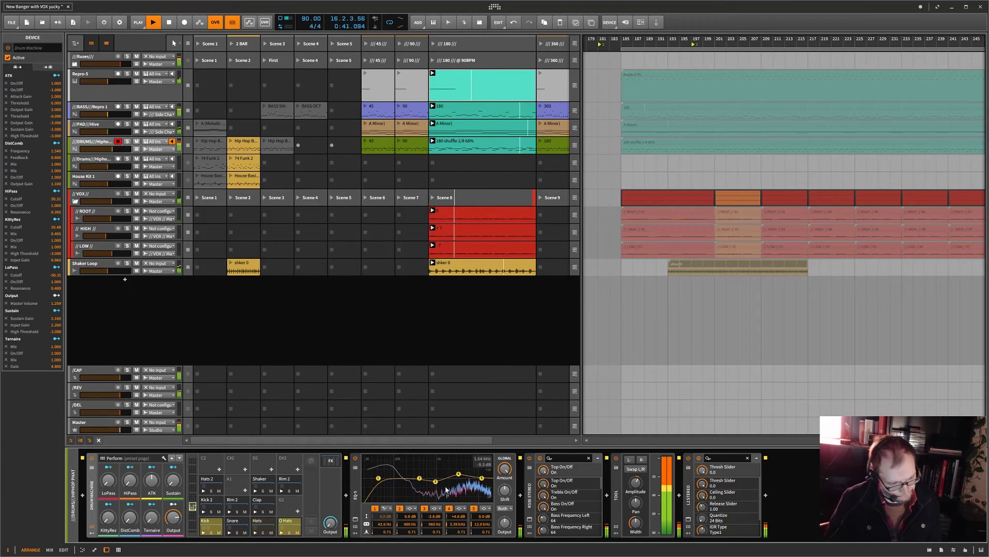
pyautogui.click(211, 533)
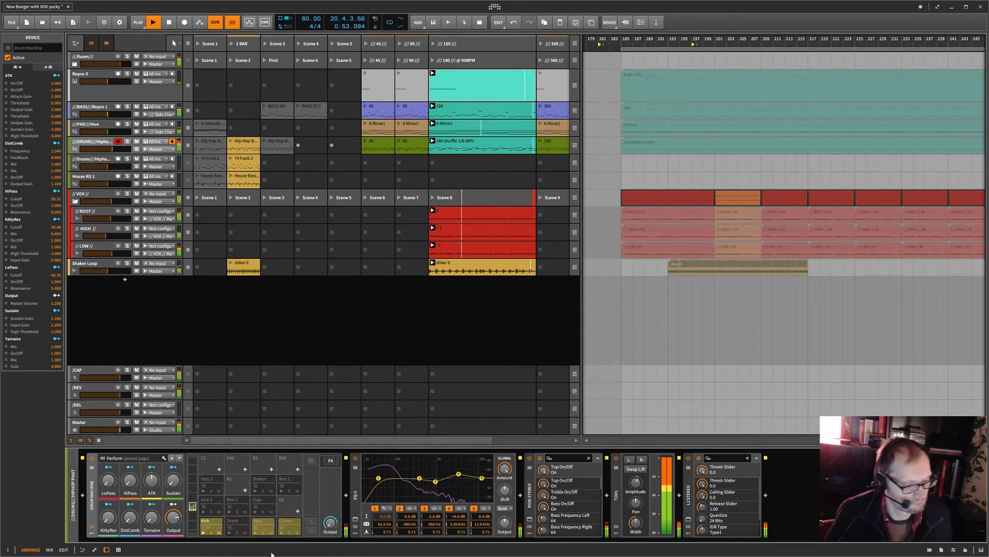
pyautogui.press('space')
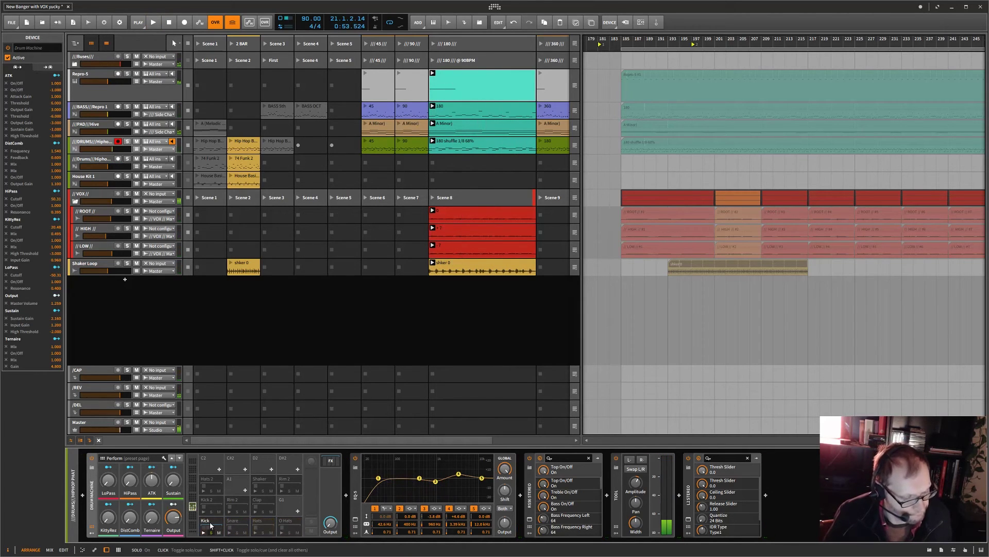
# Compare the Kick pad's own device chain with the drum track's EQ-5, examining that EQ curve in the expanded view
pyautogui.click(211, 521)
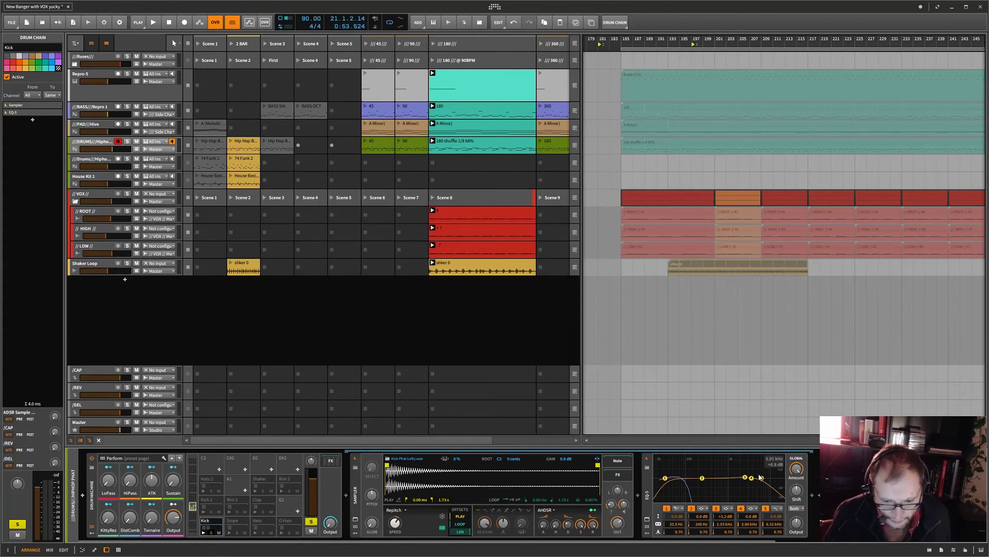
pyautogui.click(215, 522)
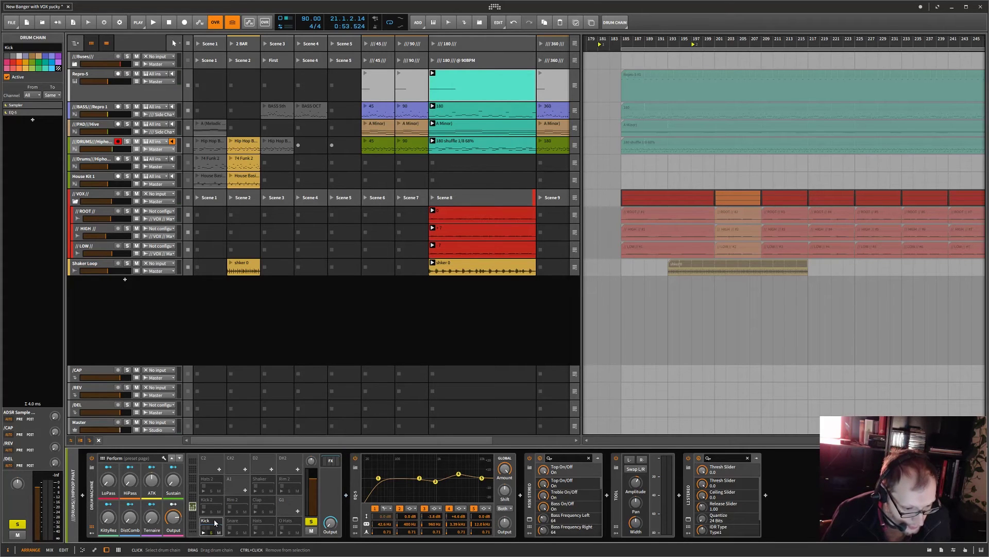
pyautogui.click(216, 522)
pyautogui.click(215, 522)
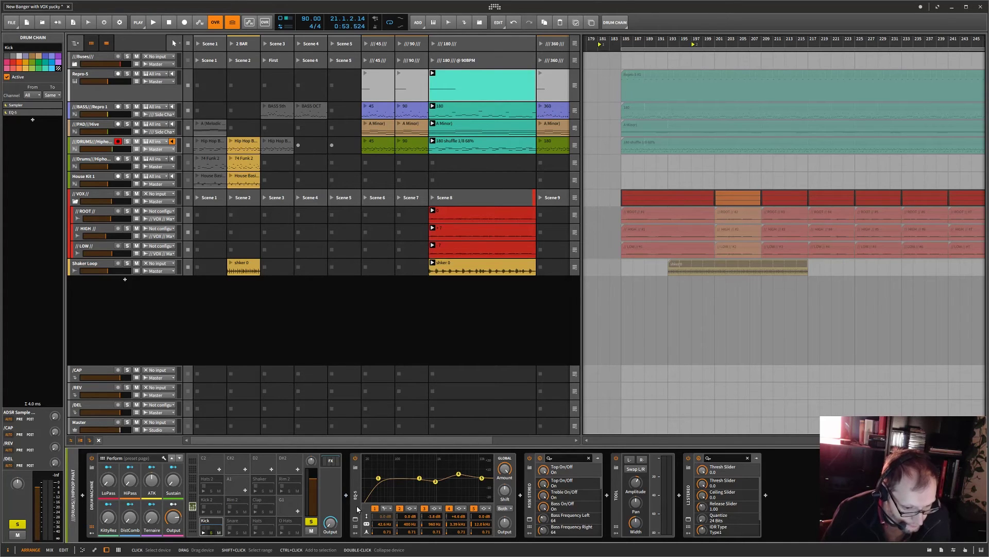
pyautogui.click(219, 522)
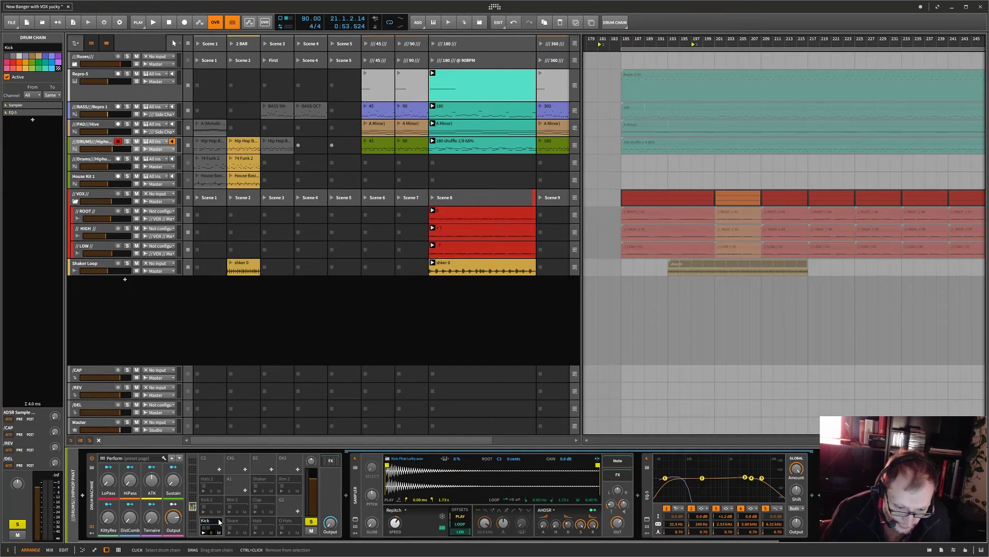
pyautogui.click(219, 522)
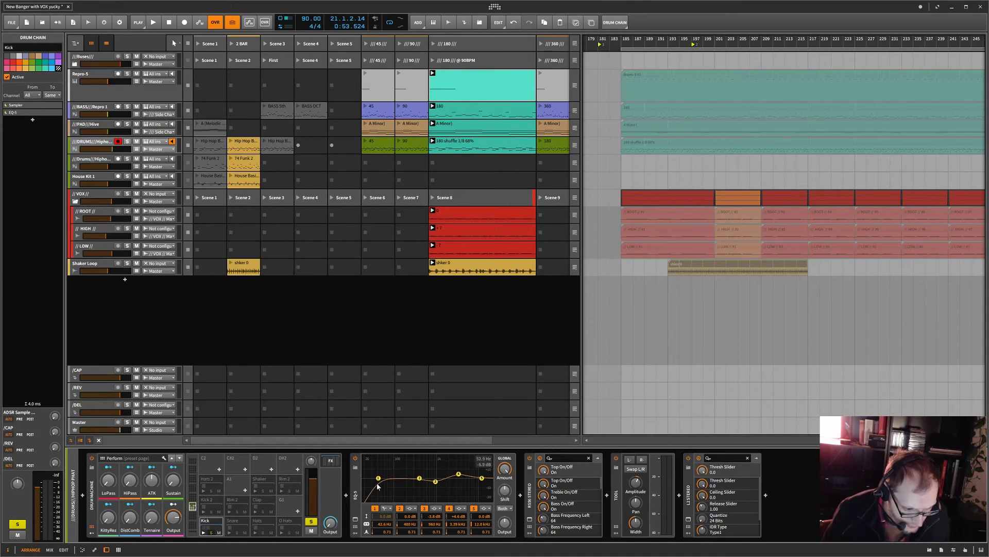
pyautogui.click(357, 519)
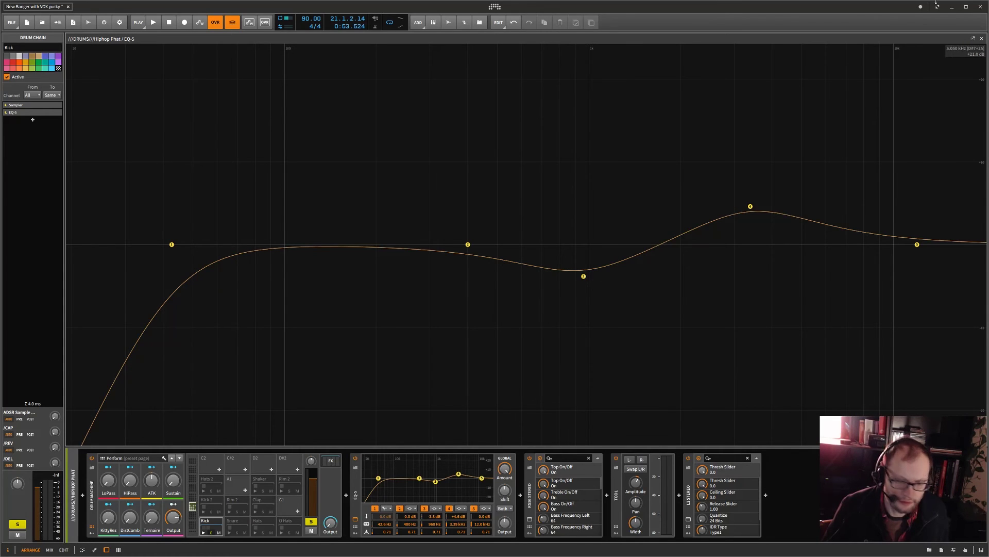
pyautogui.click(983, 40)
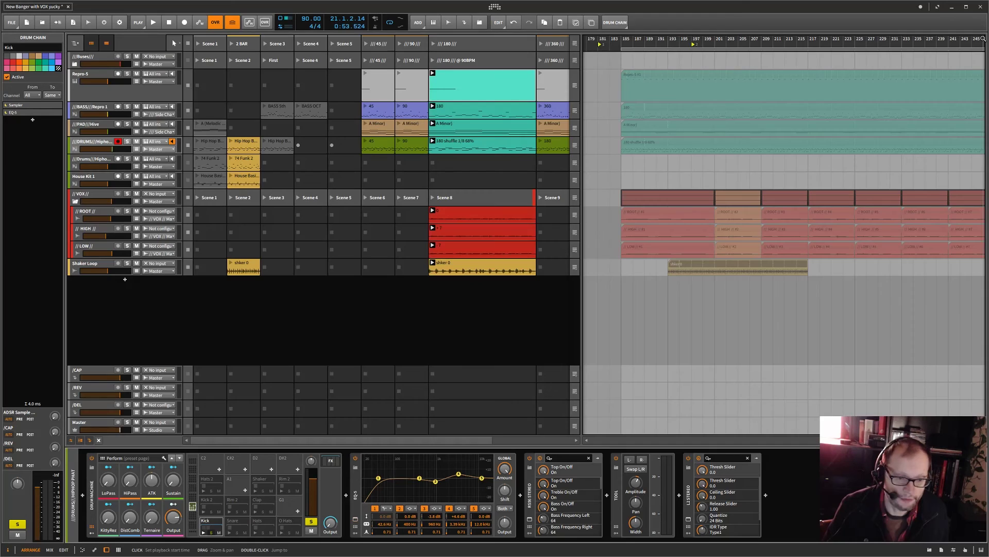
# Audition the drums with the track's EQ-5 bypassed and re-enabled, clearing the Kick solo during playback, and stop playback
pyautogui.click(355, 458)
pyautogui.press('space')
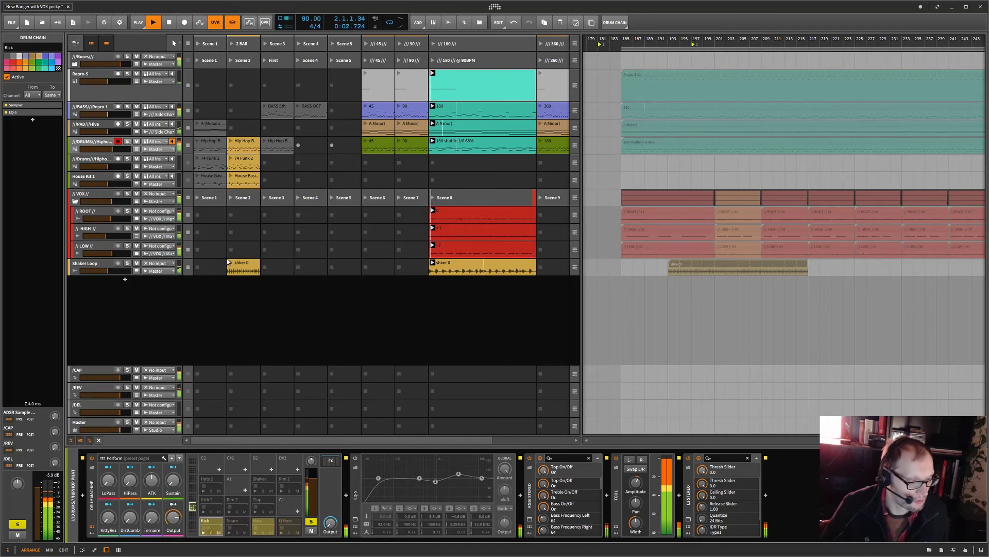
pyautogui.click(211, 533)
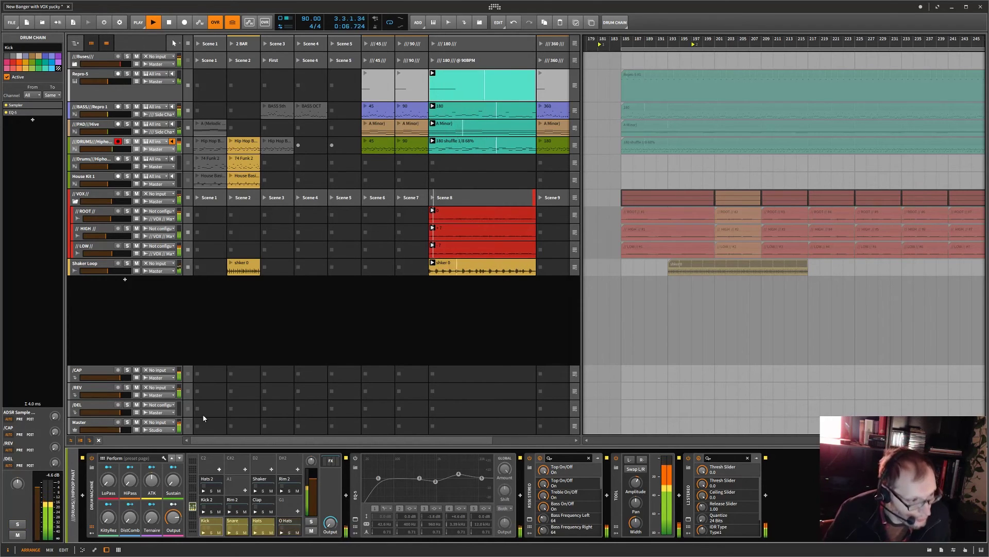
pyautogui.click(357, 459)
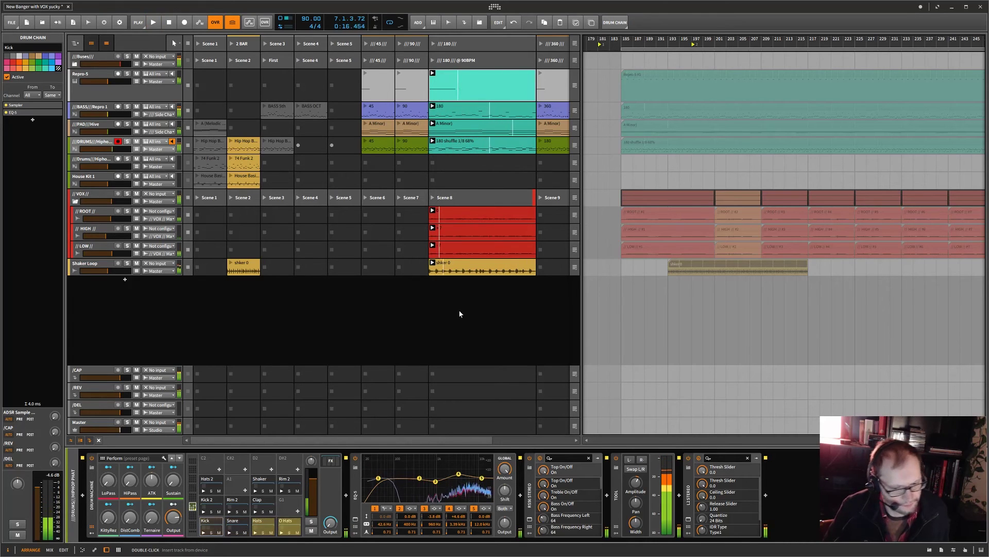
pyautogui.press('space')
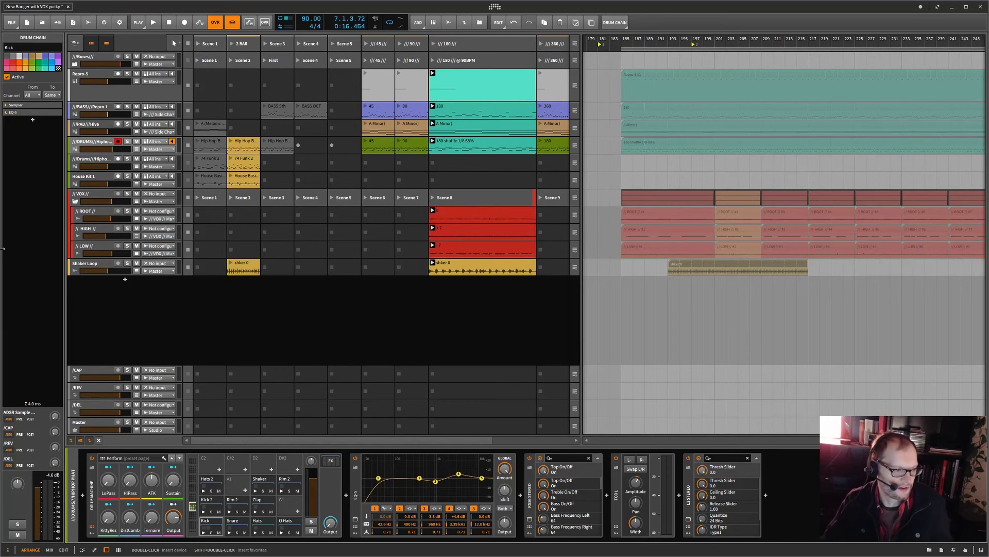
# Open the Center Stereo plugin on the Shaker Loop track, move its window clear of the clips and play the scene
pyautogui.click(73, 264)
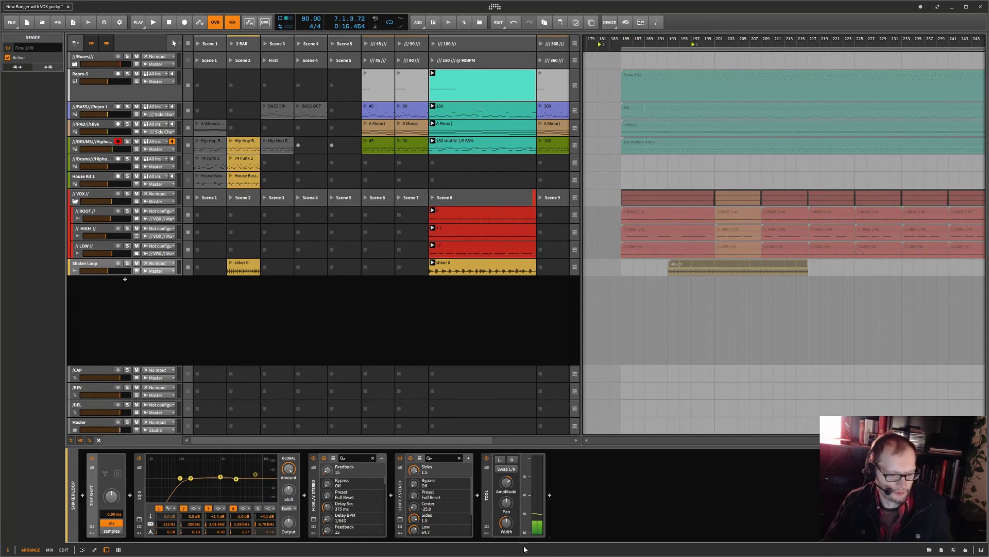
pyautogui.click(401, 519)
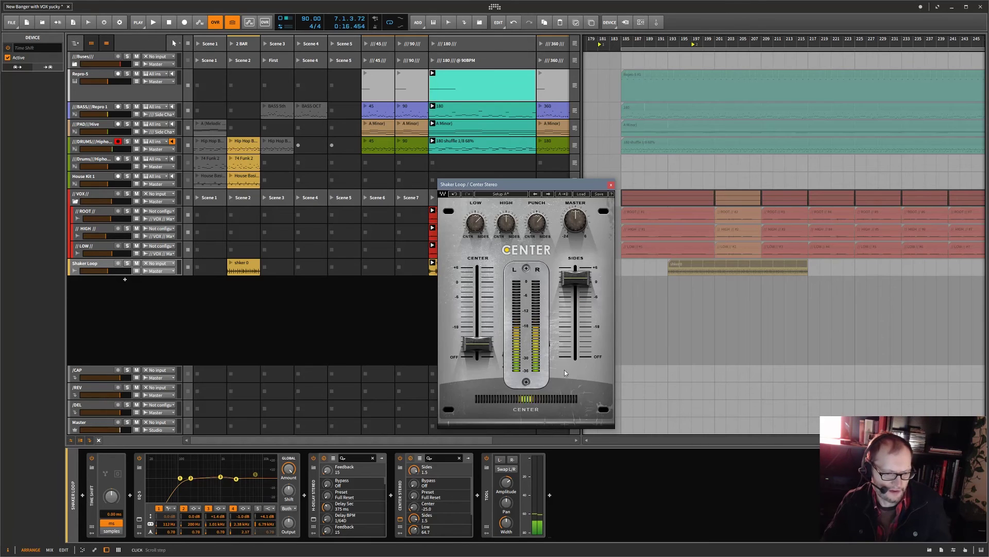
pyautogui.moveTo(520, 185); pyautogui.dragTo(434, 134)
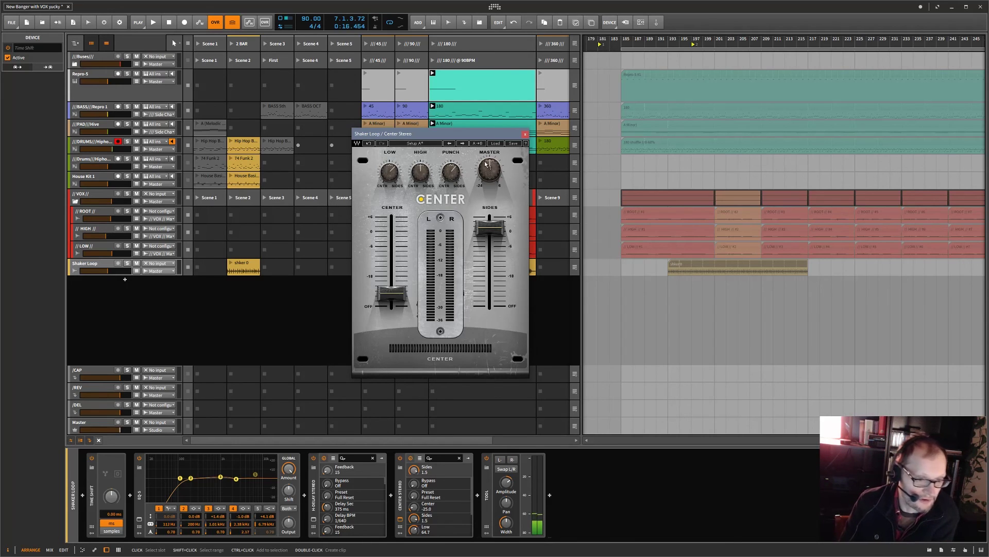
pyautogui.moveTo(483, 137); pyautogui.dragTo(695, 154)
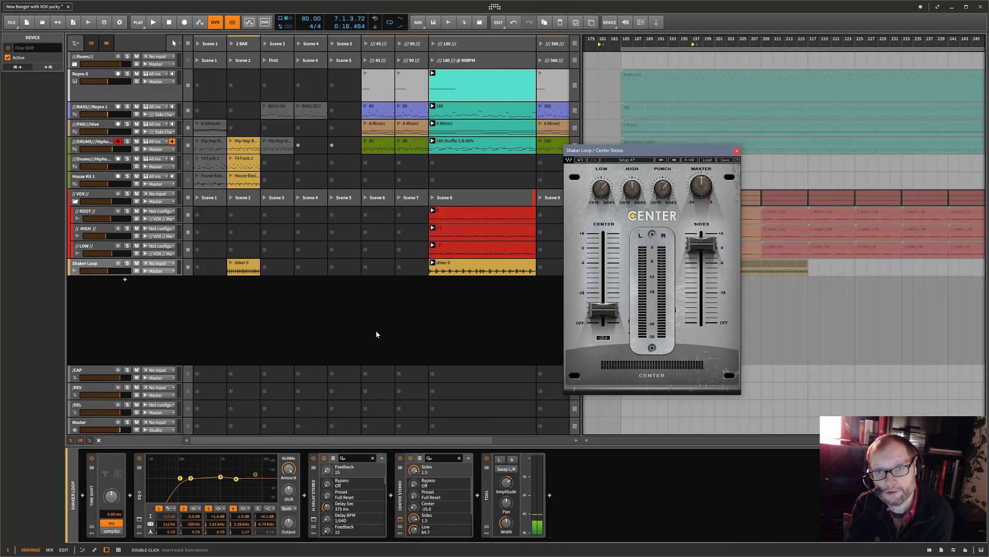
pyautogui.press('space')
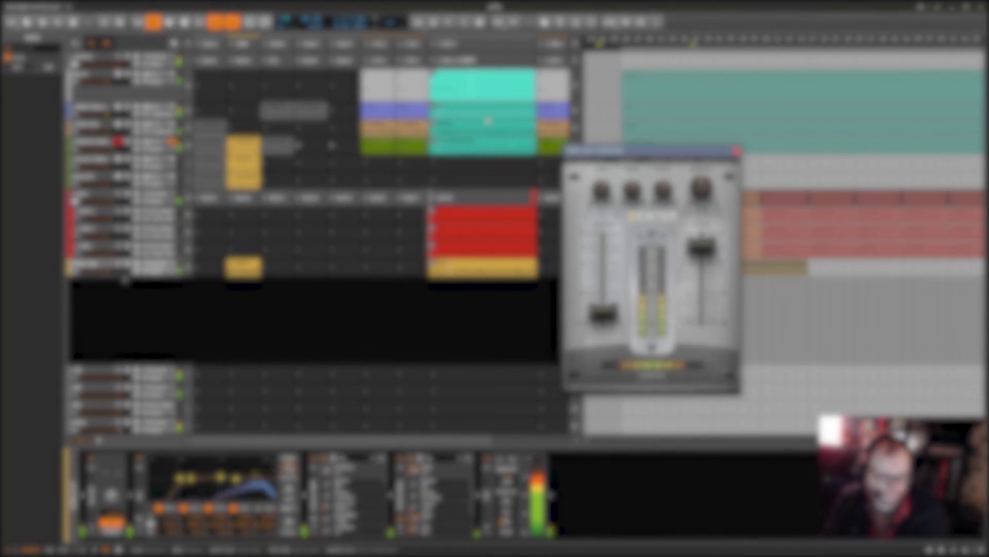